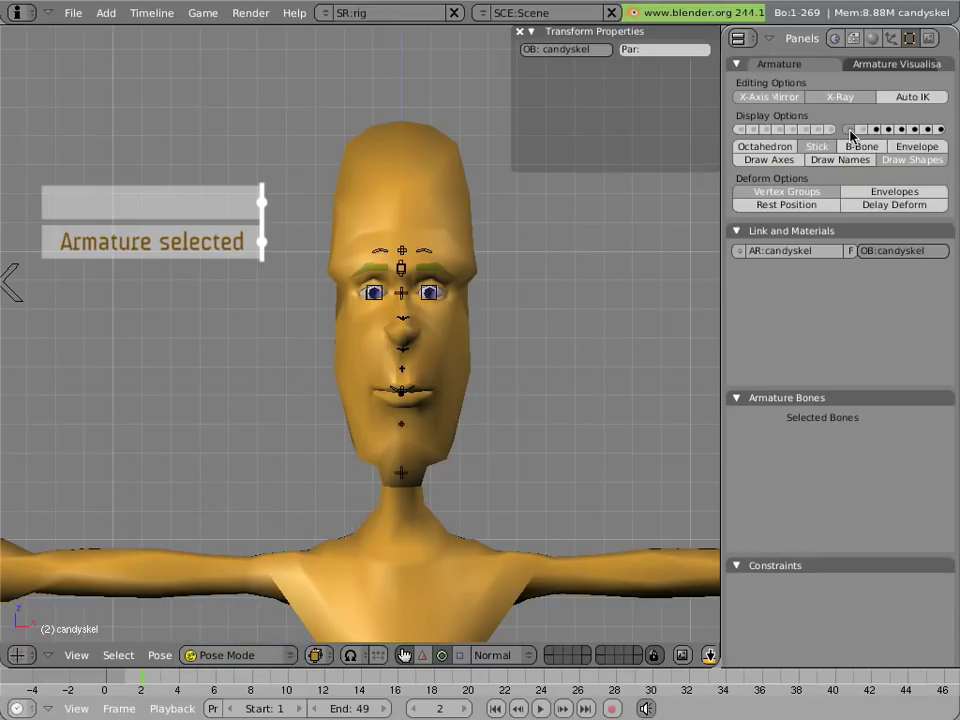
Toggle the face bone layers, then select the ManCandy mesh and show its shape keys
shift+click(866, 130)
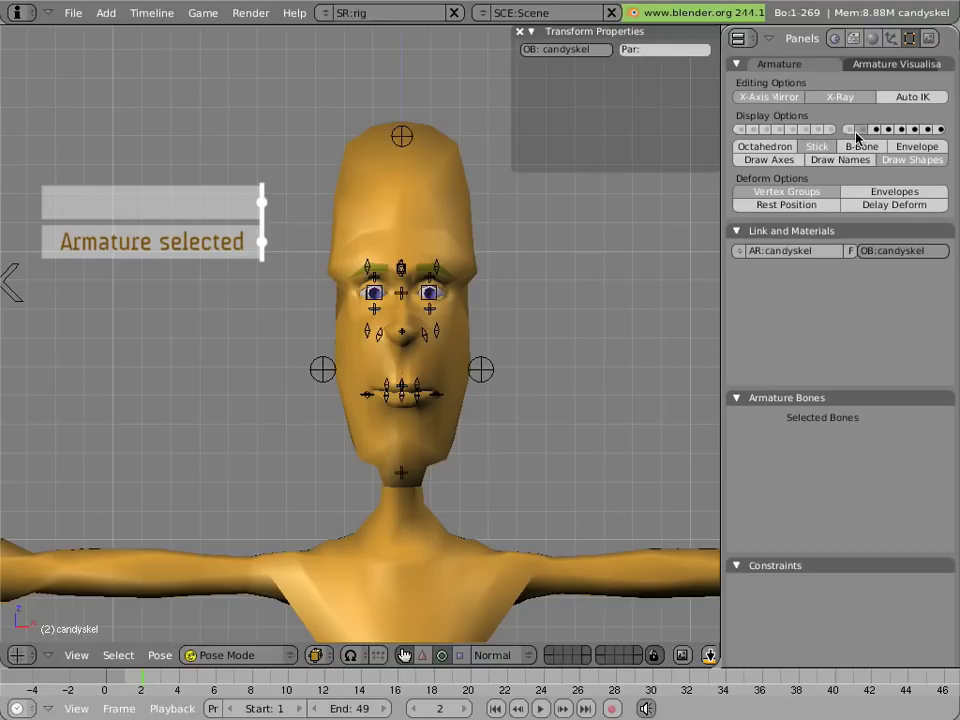
click(847, 130)
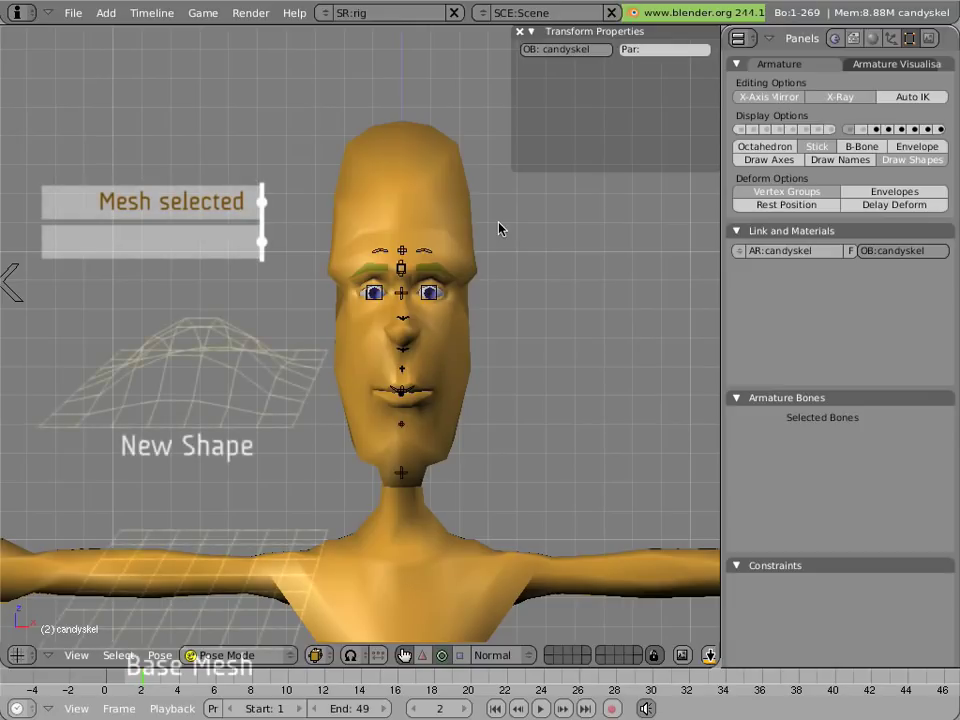
right_click(420, 193)
scroll(866, 448, down, 4)
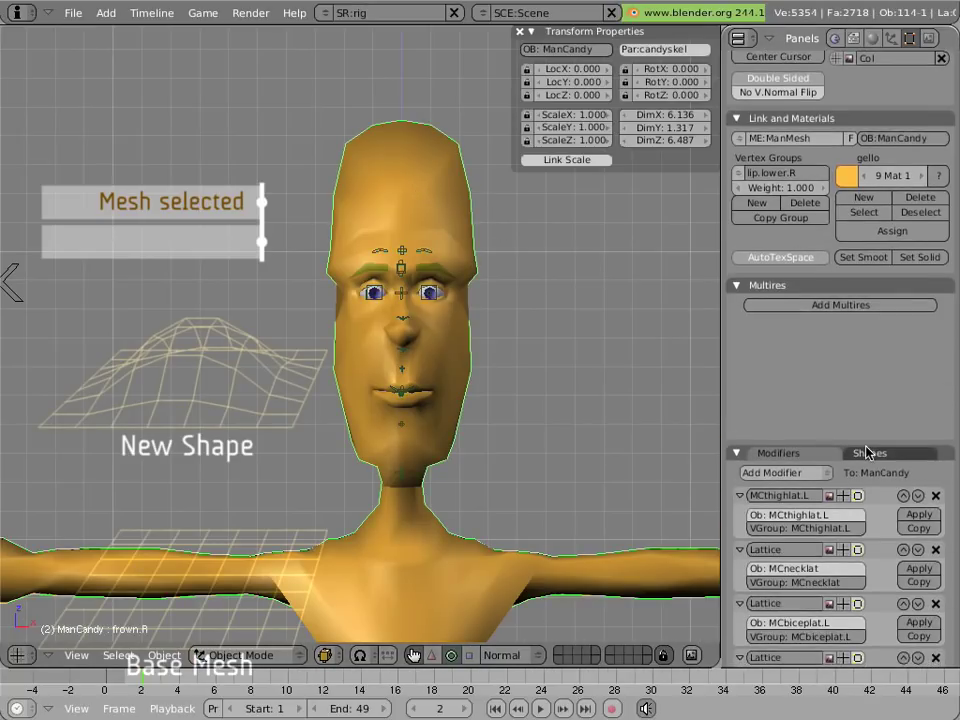
scroll(866, 453, down, 3)
click(868, 368)
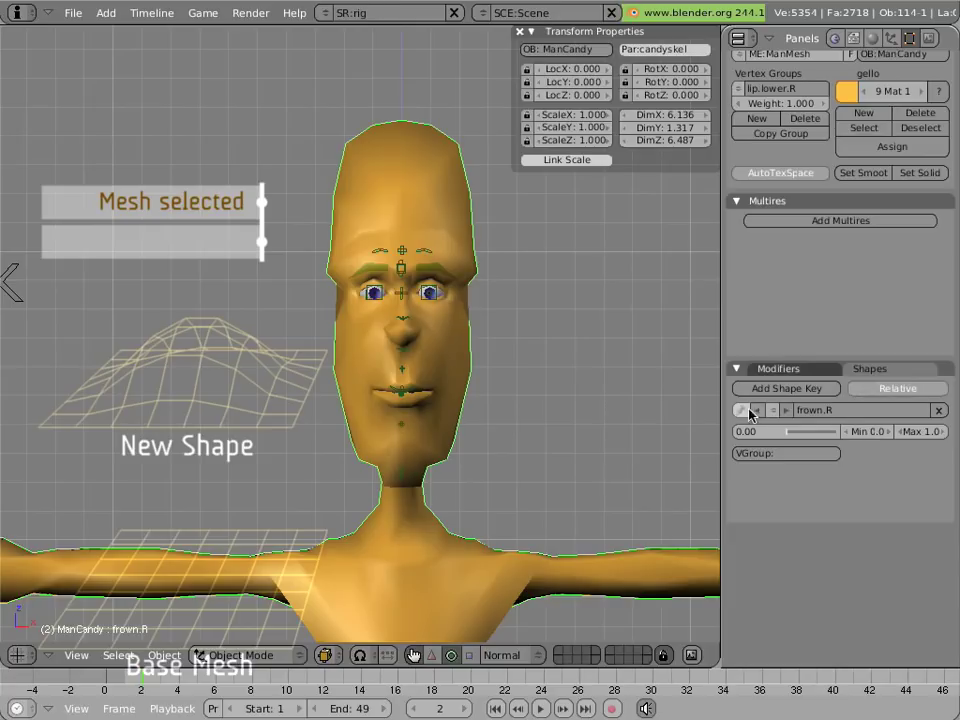
Pin the frown.R shape key, then make browdn.R the active shape key
click(741, 409)
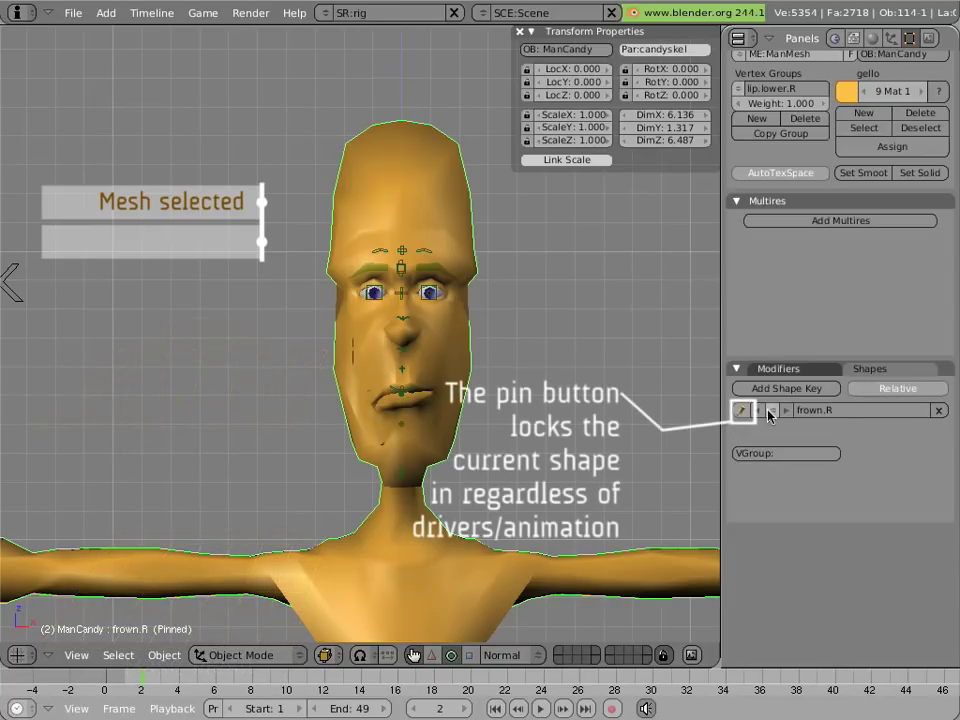
click(770, 411)
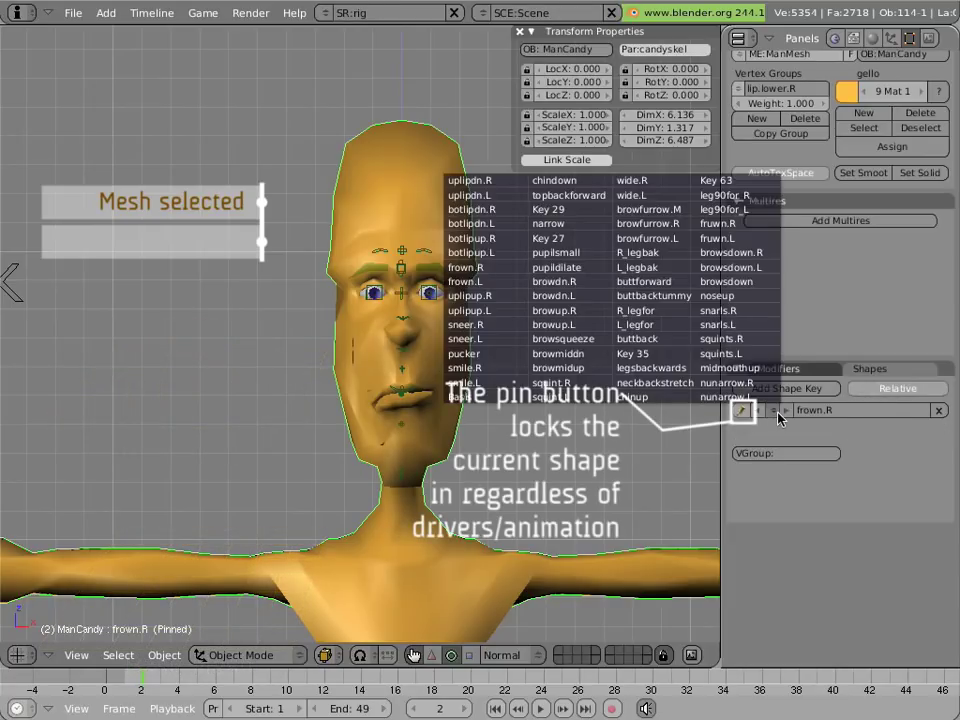
click(570, 282)
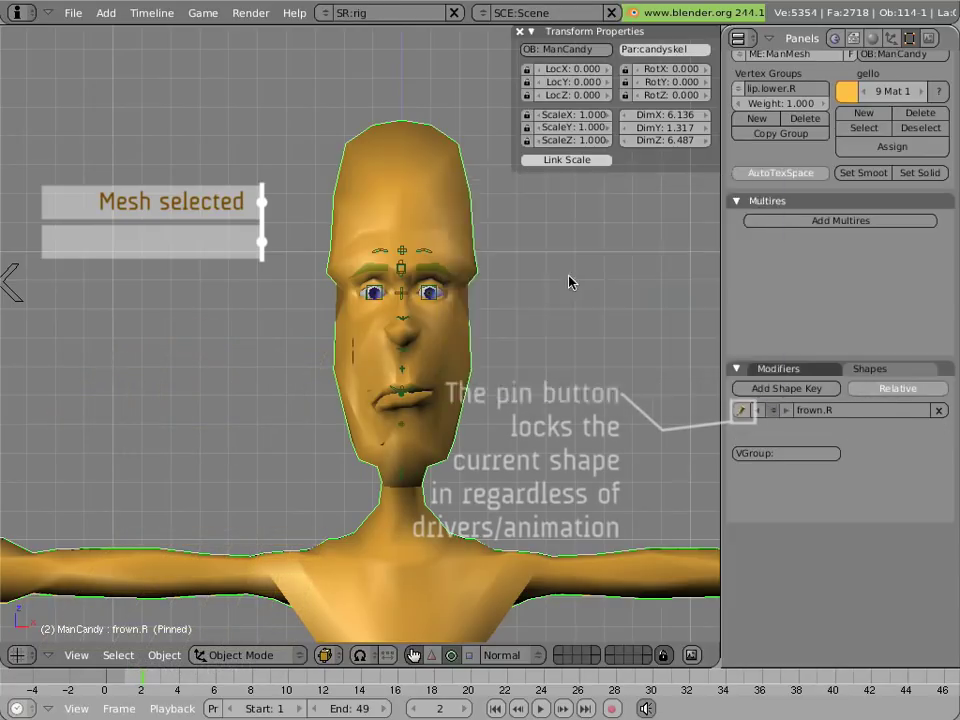
click(786, 411)
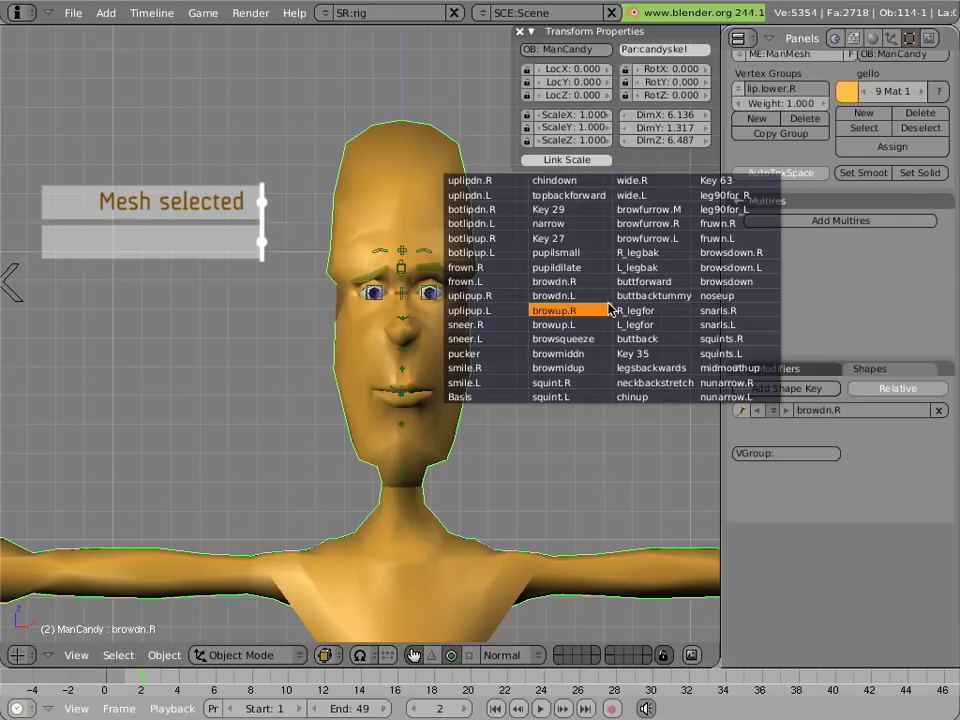
click(575, 282)
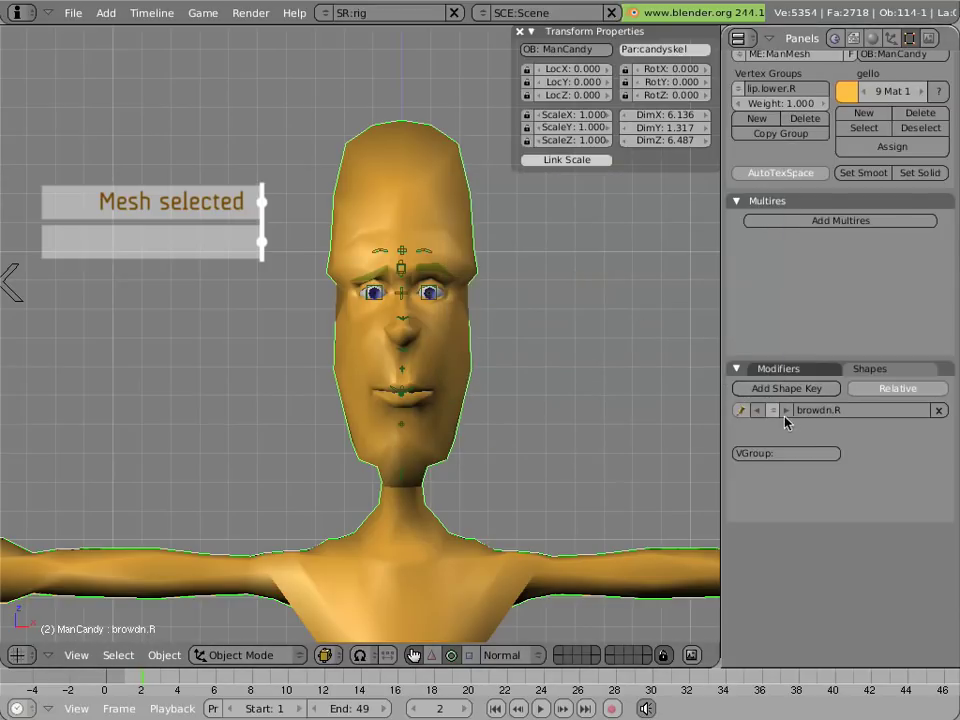
Make sneer.L the active shape key and unpin it so its driver controls it
click(776, 415)
click(462, 341)
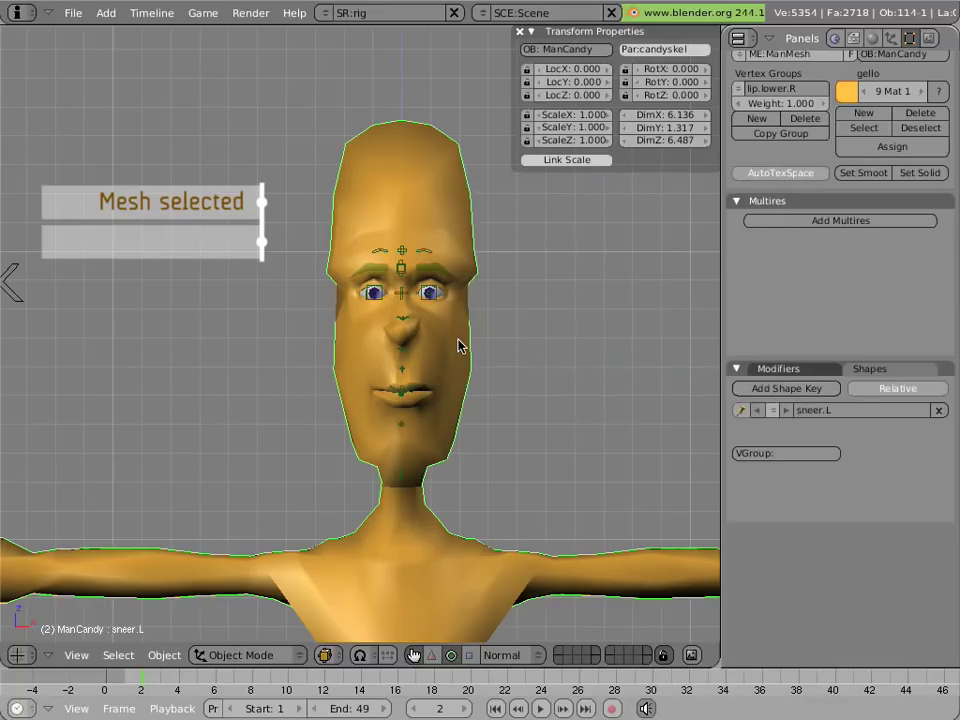
click(773, 410)
click(740, 410)
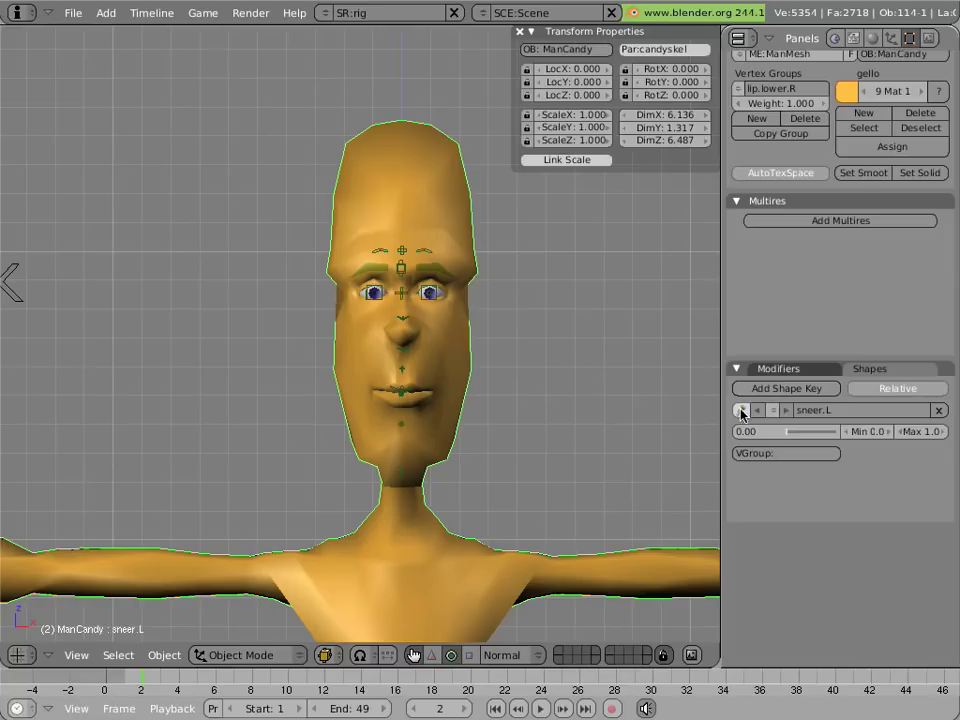
click(772, 411)
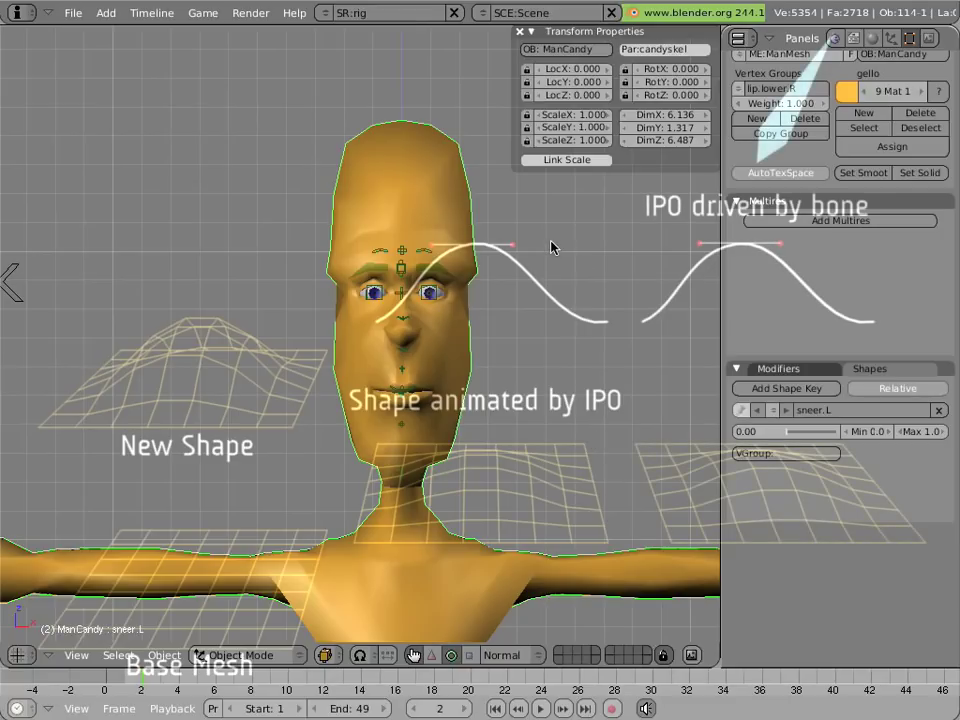
right_click(476, 280)
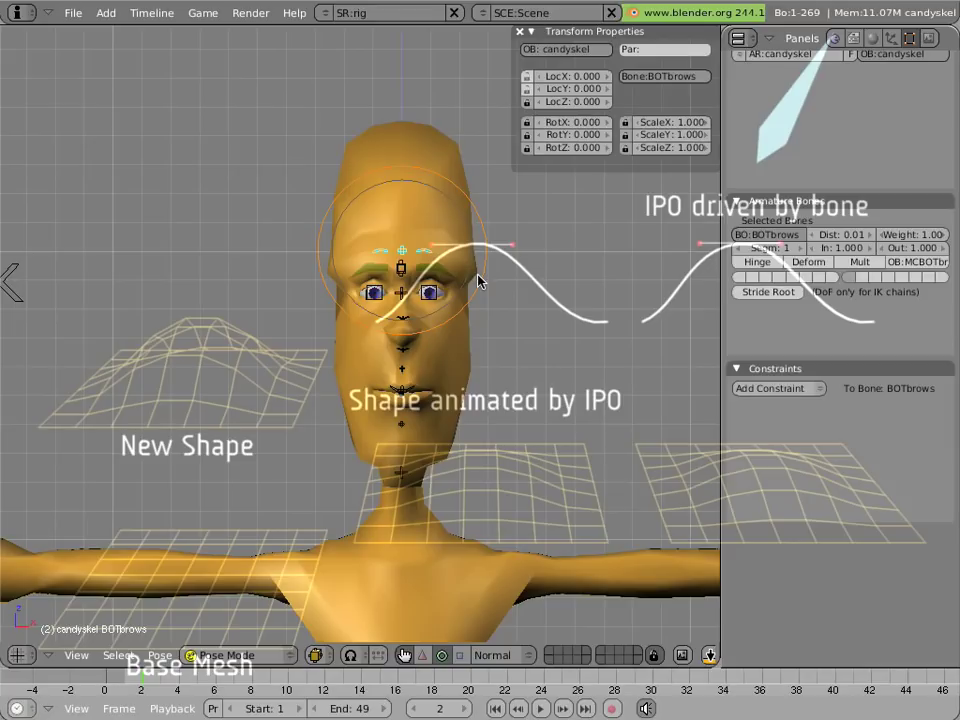
key(g)
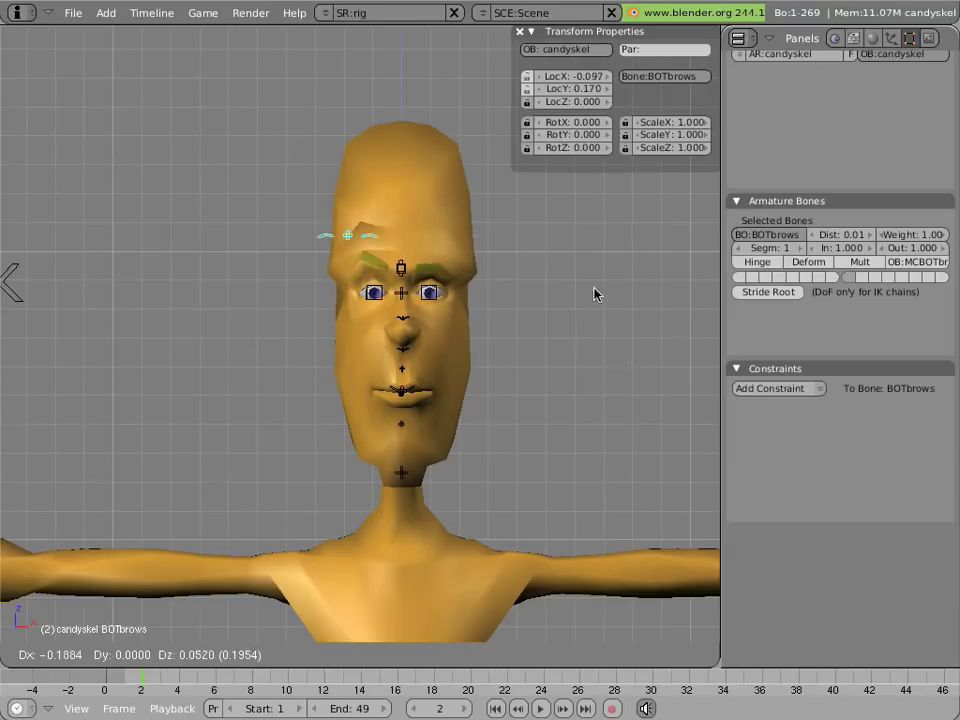
key(Escape)
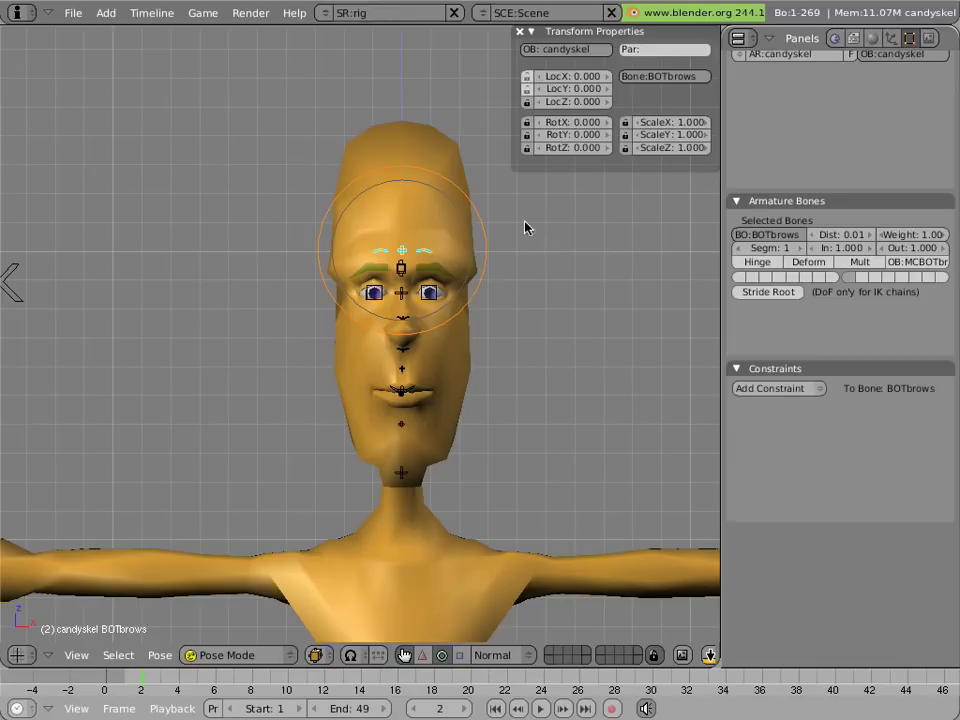
right_click(474, 346)
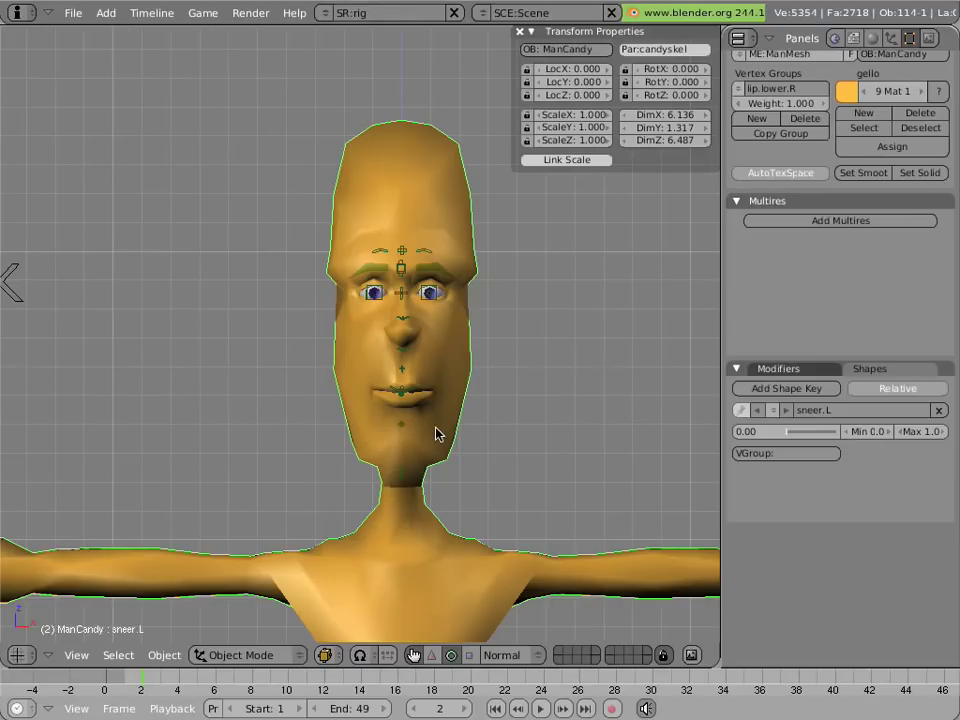
Zoom into the face, choose Basis from the shape key list and pin it
scroll(437, 435, up, 4)
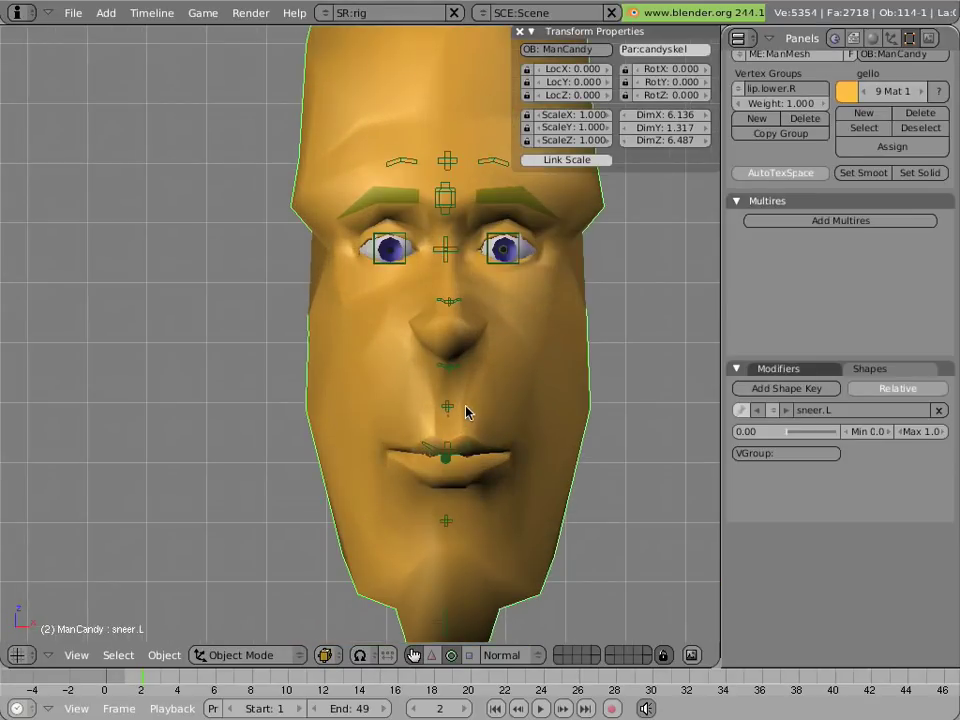
middle_drag(467, 407, 420, 392)
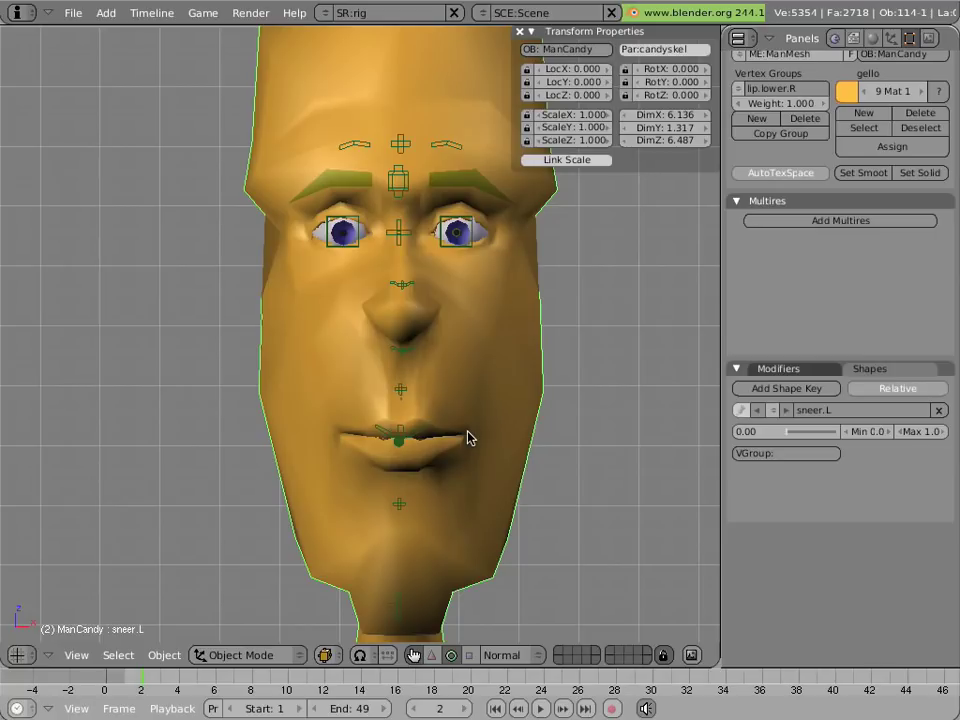
click(774, 410)
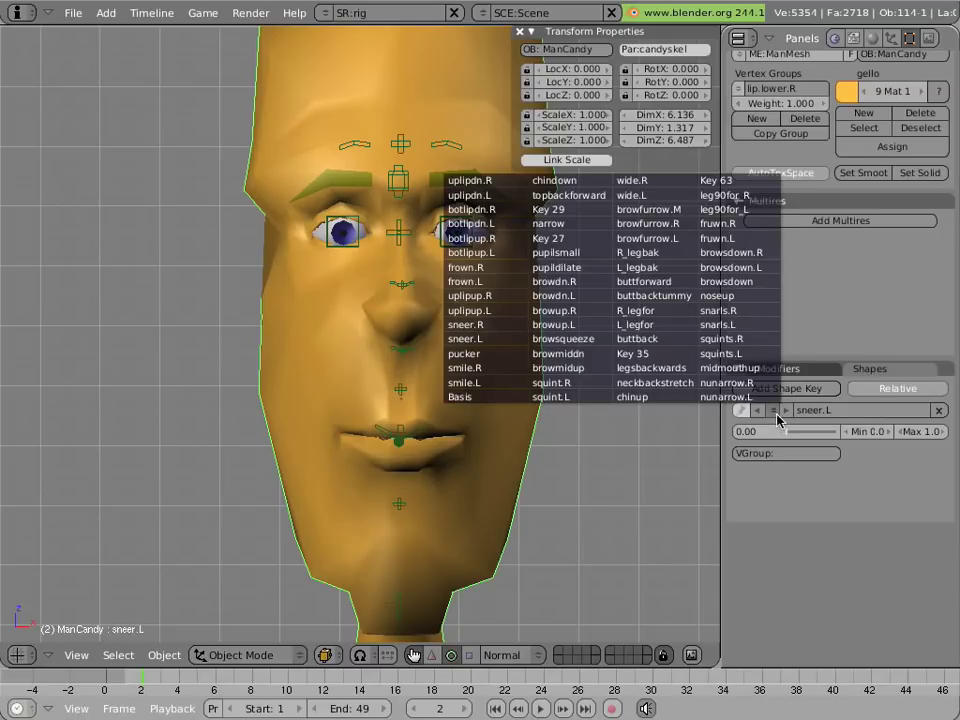
click(484, 396)
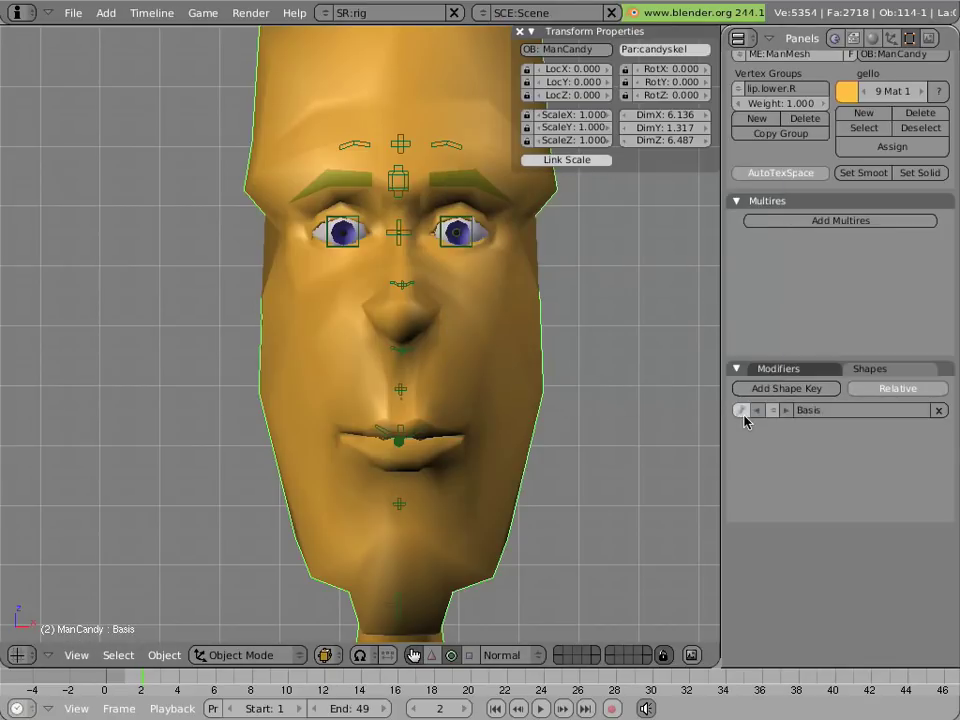
click(741, 410)
scroll(542, 401, down, 8)
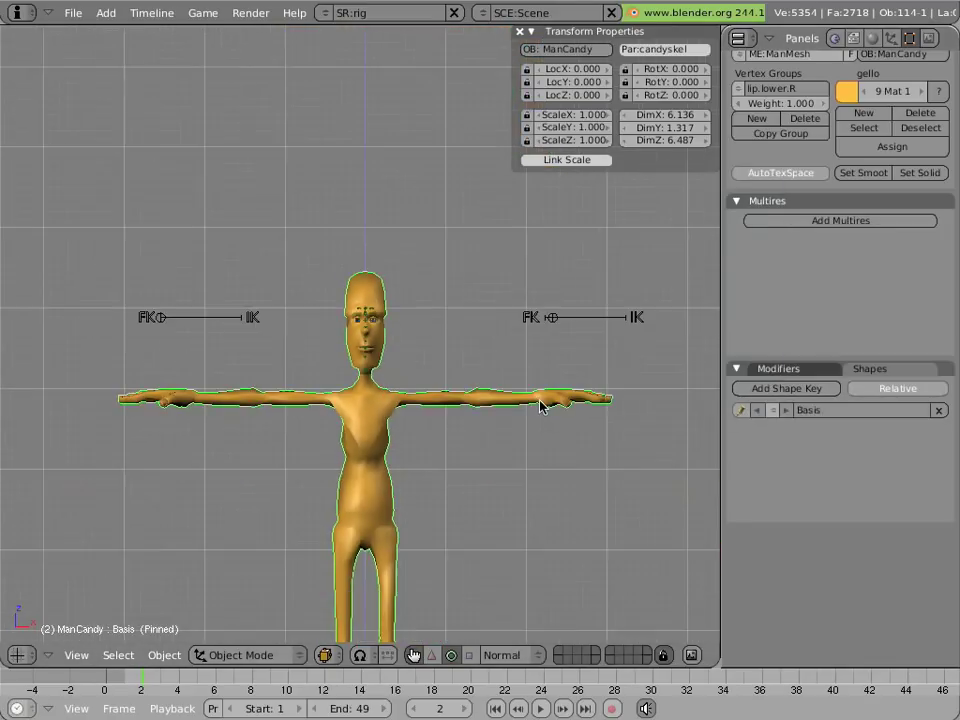
scroll(540, 404, down, 1)
scroll(460, 421, up, 9)
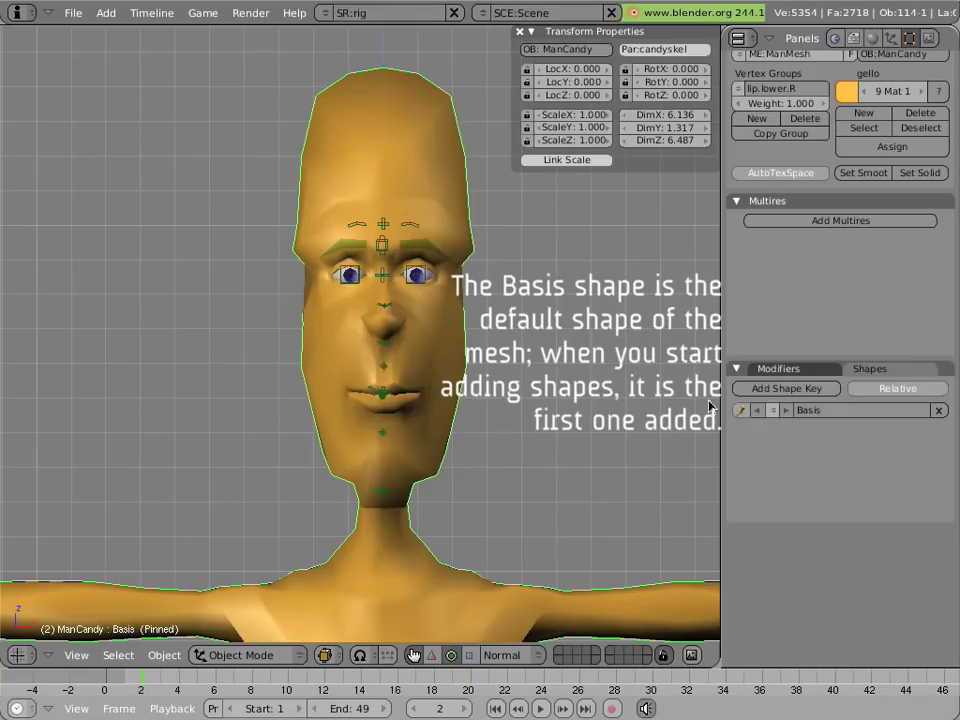
click(771, 411)
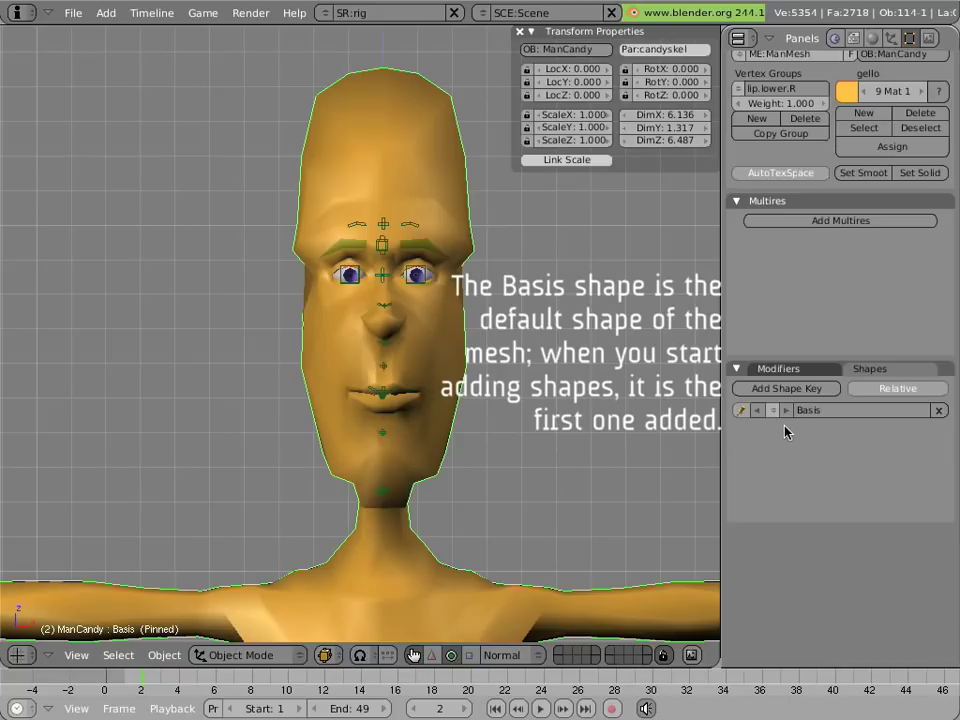
click(774, 414)
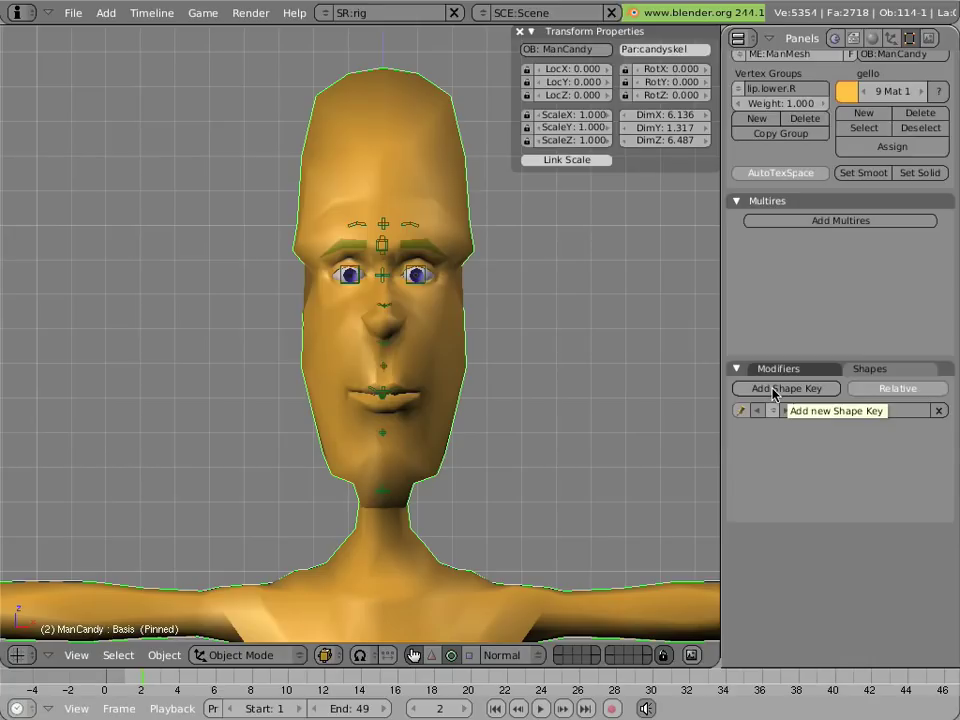
Add a shape key named cheekpuff, then enter Edit Mode with hidden geometry revealed
click(774, 389)
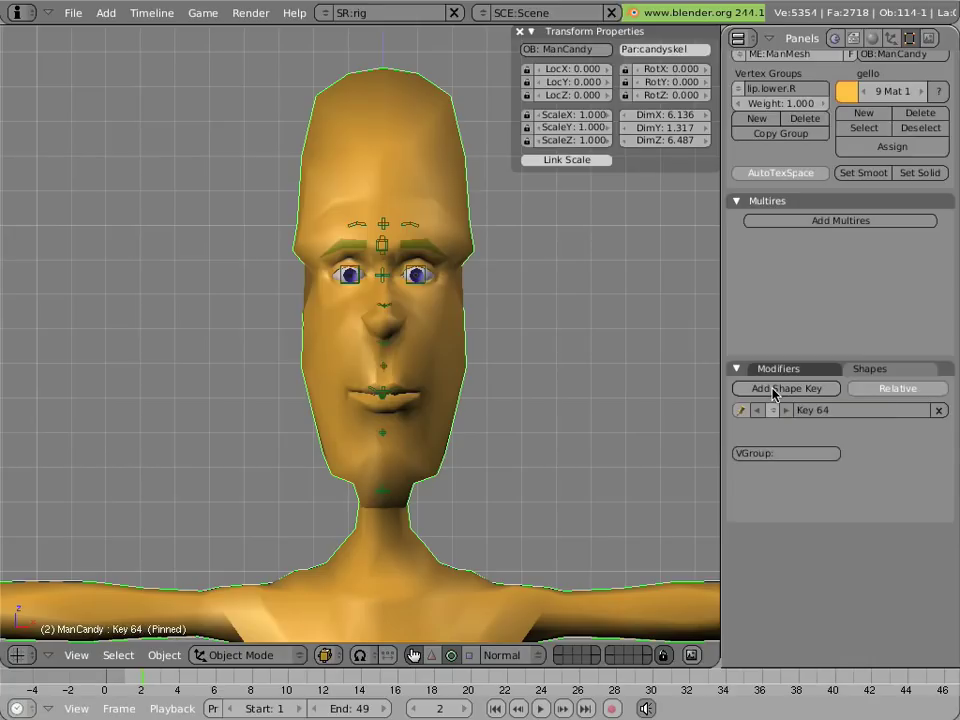
click(845, 416)
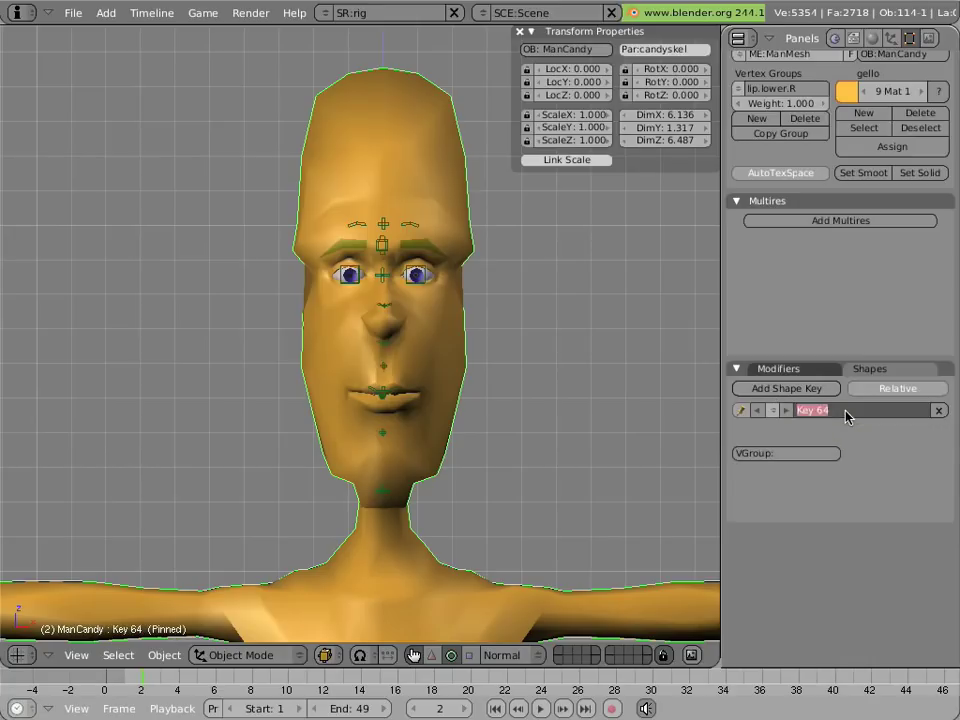
text(cheekpuff)
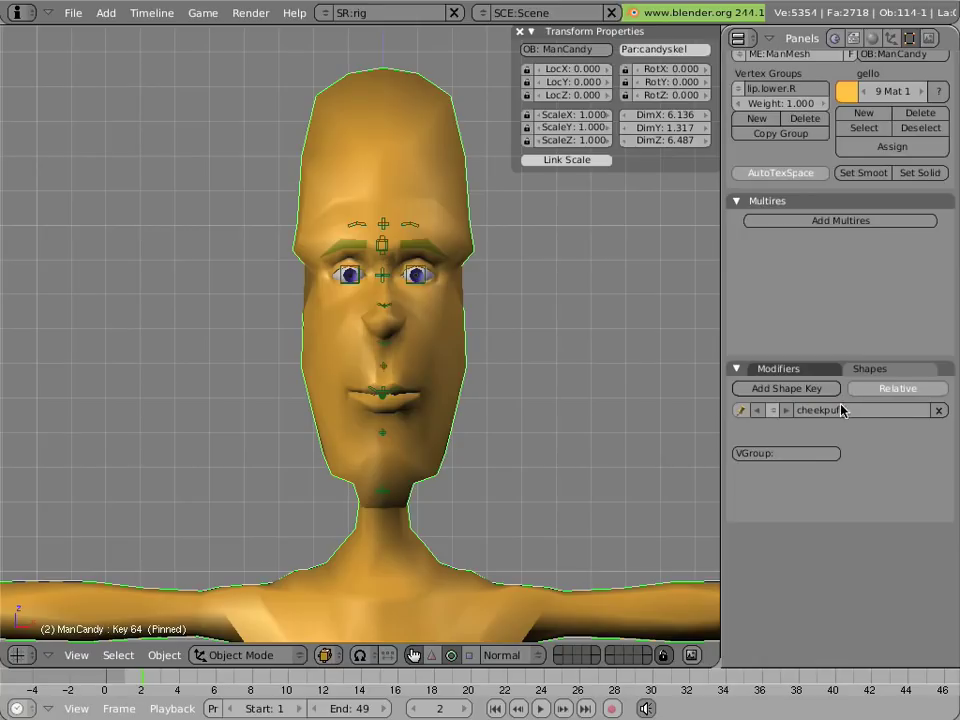
key(Return)
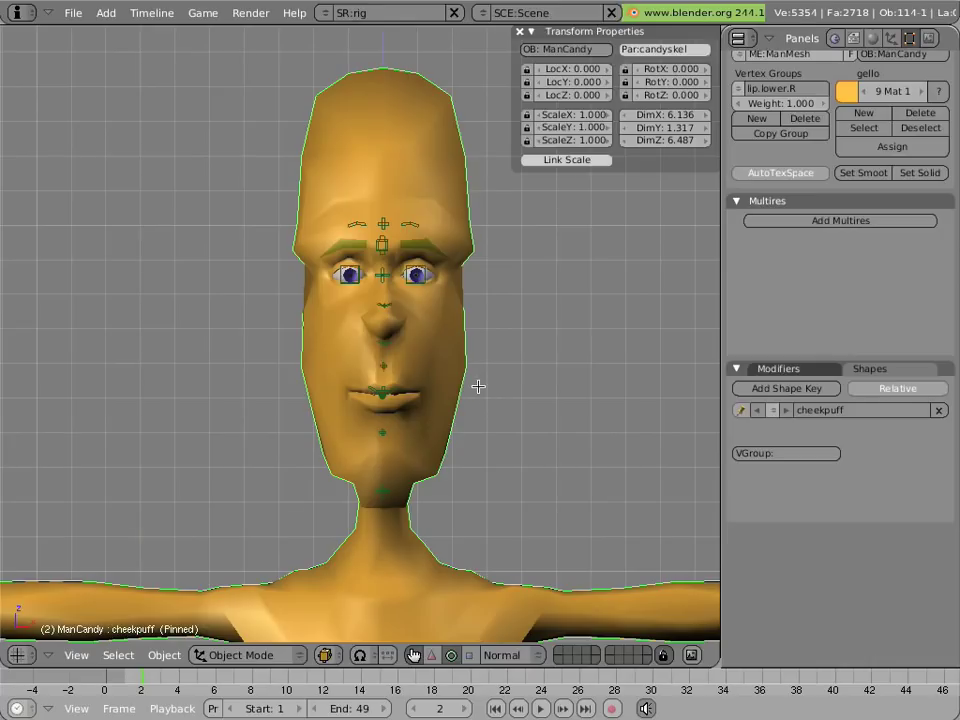
key(Tab)
key(alt+h)
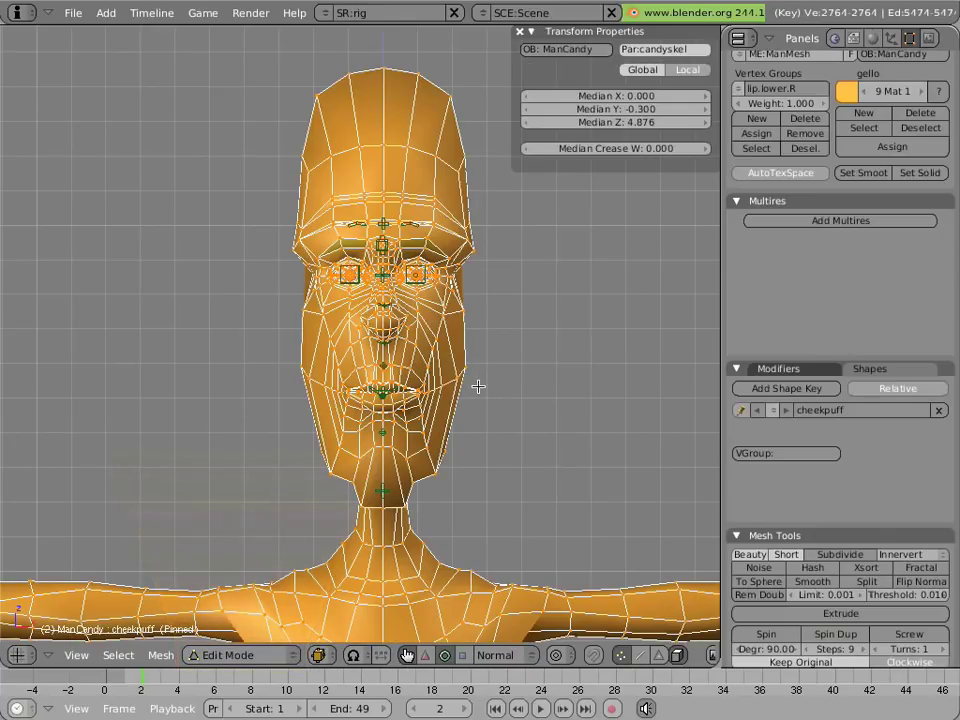
Enable X-axis mirror editing and move a cheek vertex on the right side
right_click(453, 378)
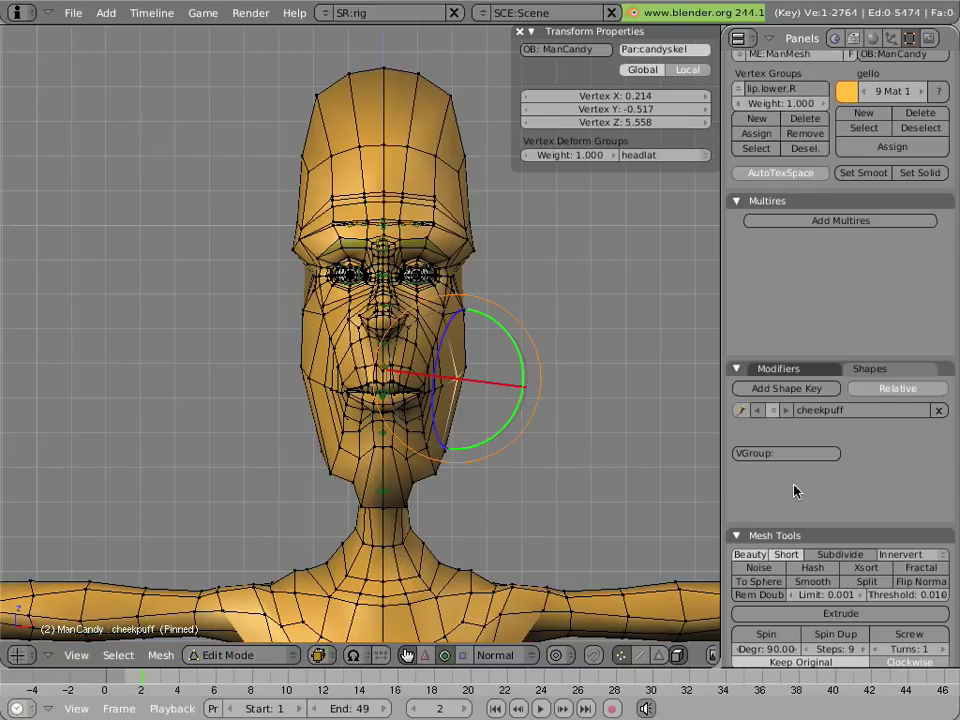
scroll(828, 487, down, 6)
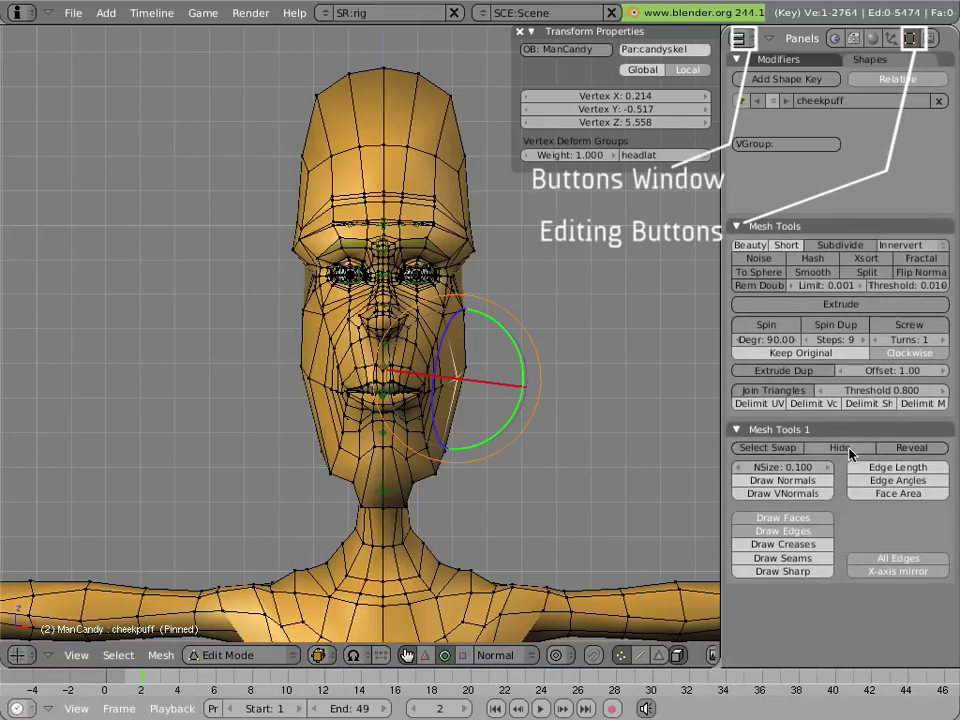
click(914, 571)
key(g)
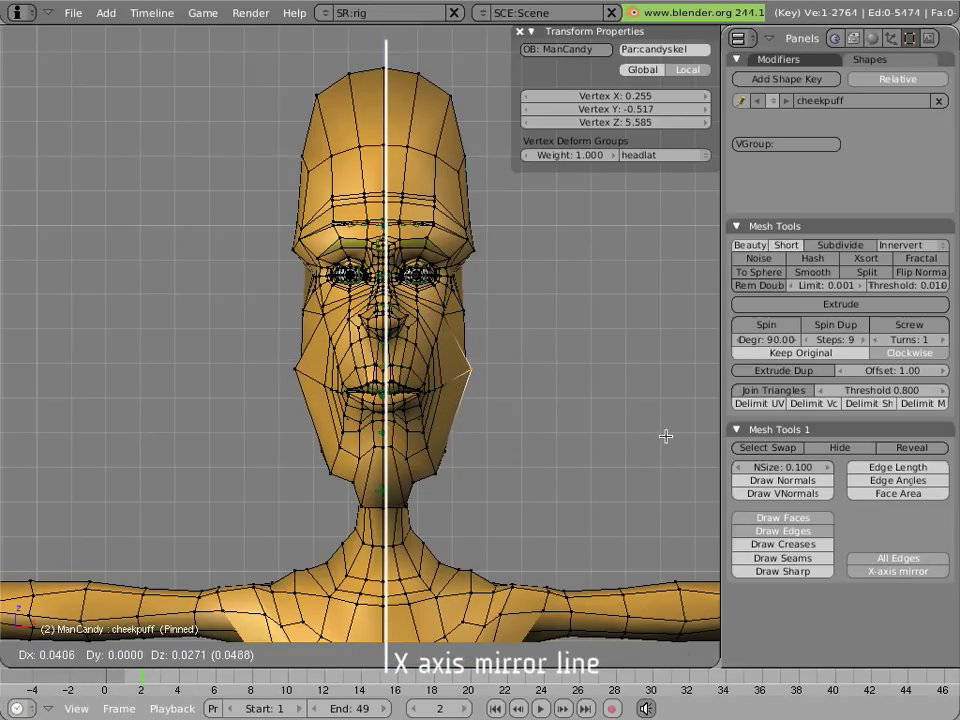
click(648, 438)
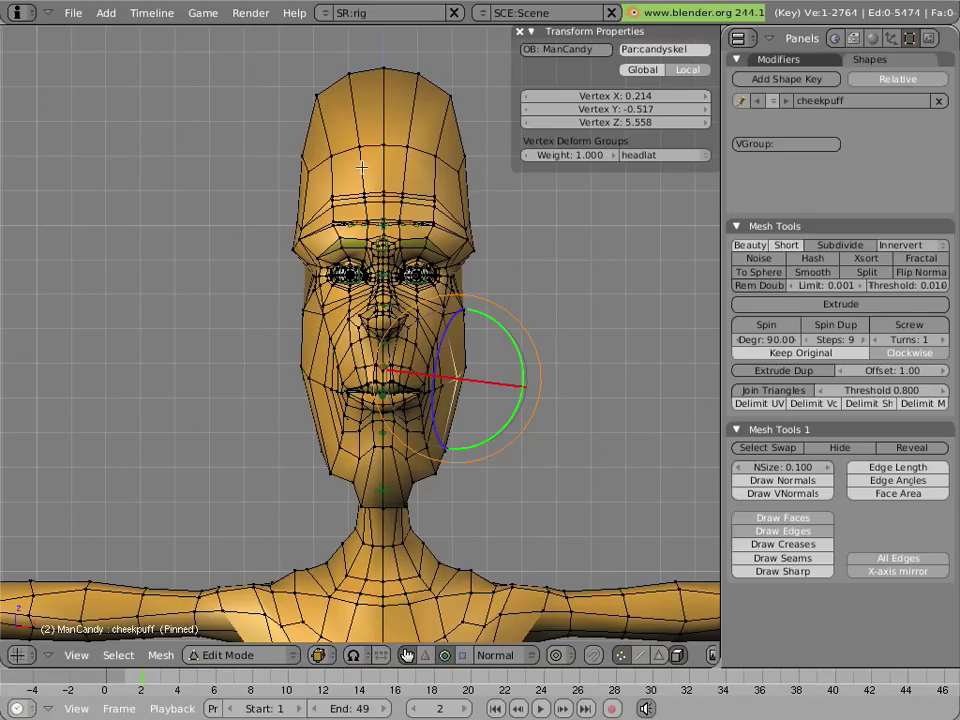
Select the mirrored vertex on the other cheek, start moving it, then cancel
right_click(300, 369)
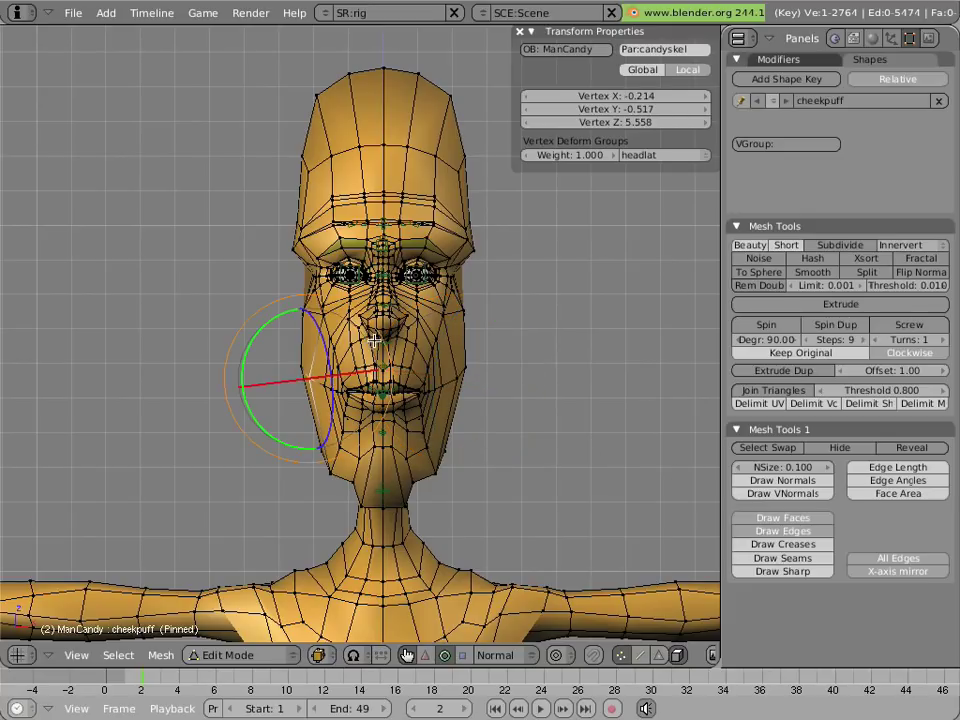
key(g)
key(Escape)
middle_drag(461, 360, 480, 378)
Pull the left and right cheek vertices outward
scroll(480, 378, up, 2)
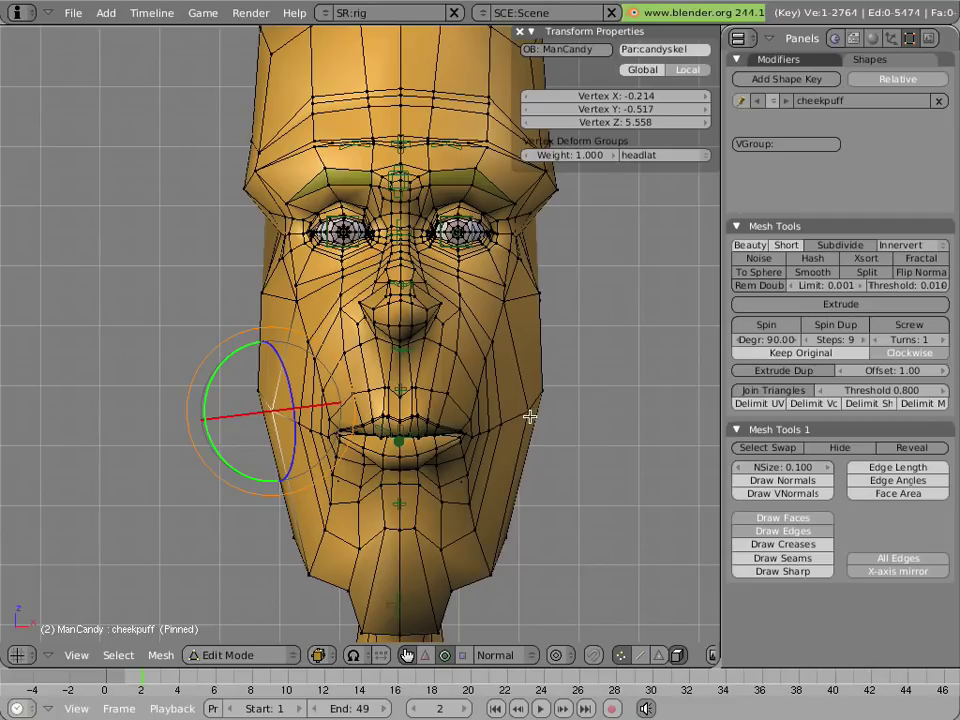
key(g)
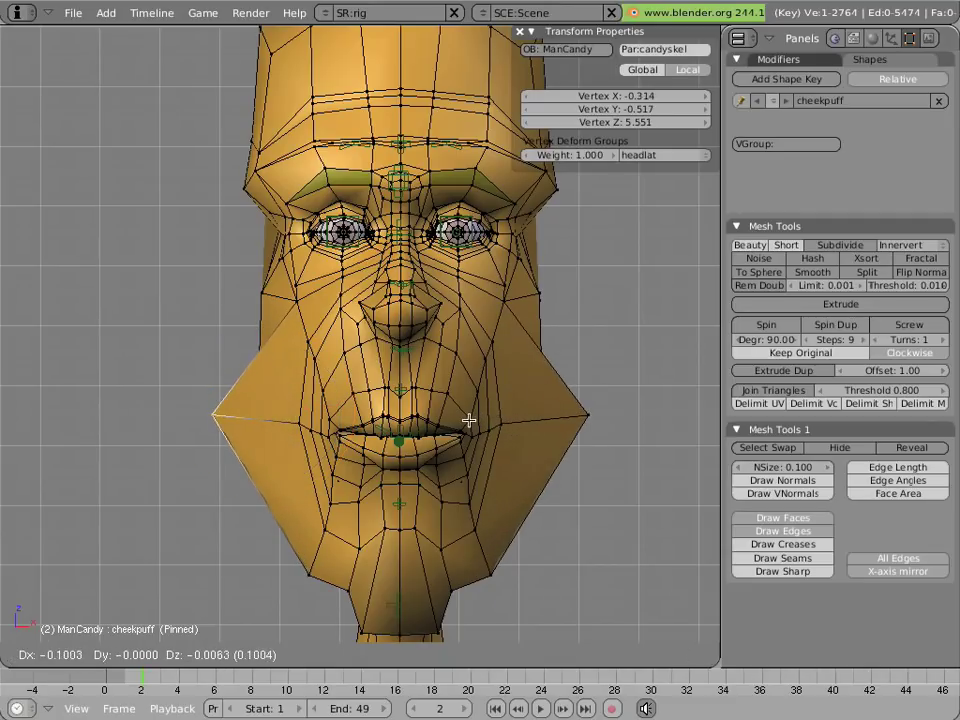
click(469, 420)
right_click(500, 420)
key(g)
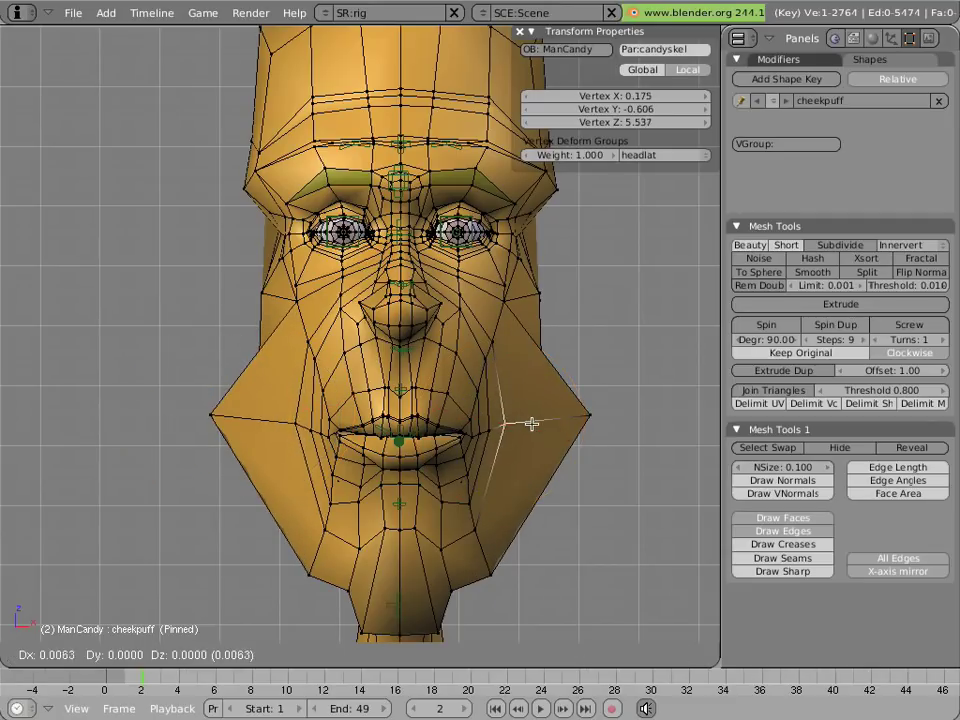
click(560, 424)
From a low side view, move another cheek vertex outward twice
right_click(490, 431)
middle_drag(490, 431, 330, 471)
key(g)
click(300, 456)
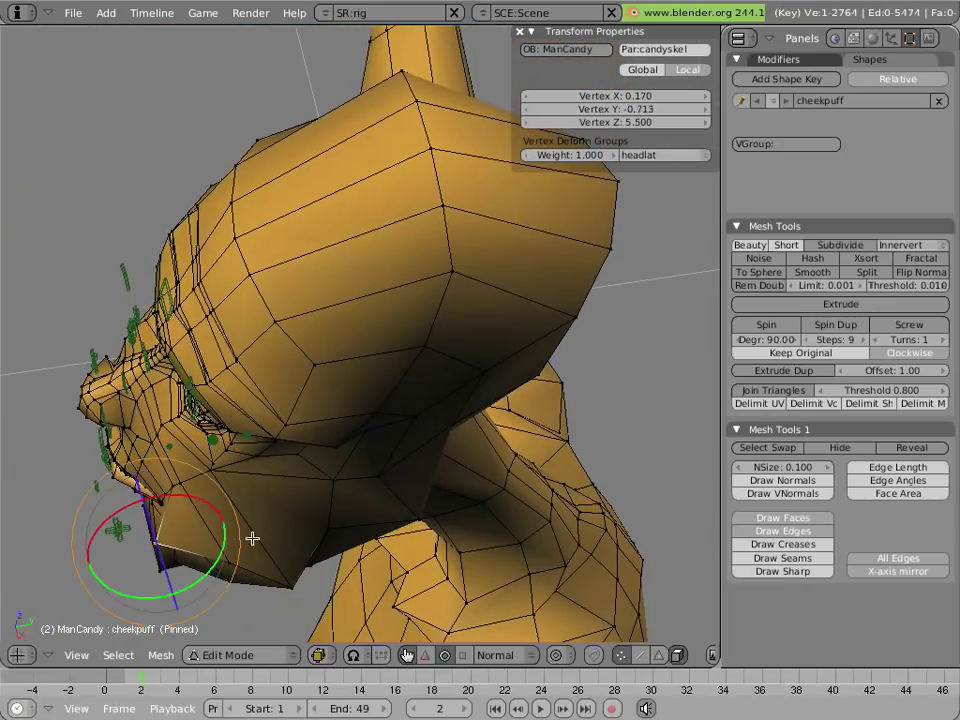
key(g)
click(290, 505)
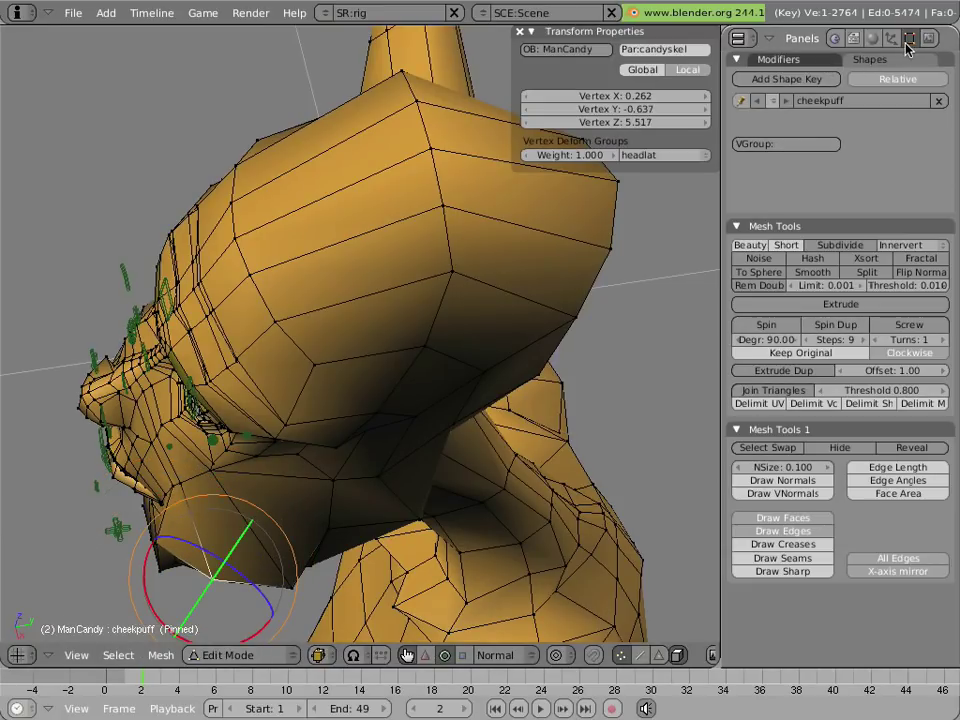
Turn on the Subsurf modifier's edit-mode and on-cage display
scroll(820, 156, up, 3)
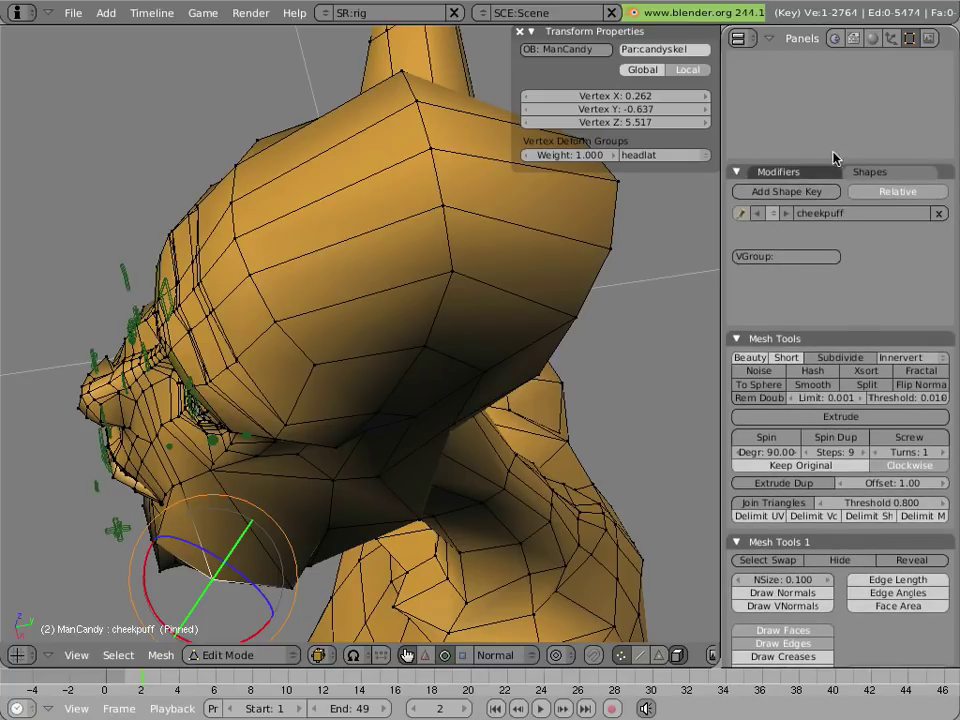
click(808, 176)
scroll(800, 250, down, 6)
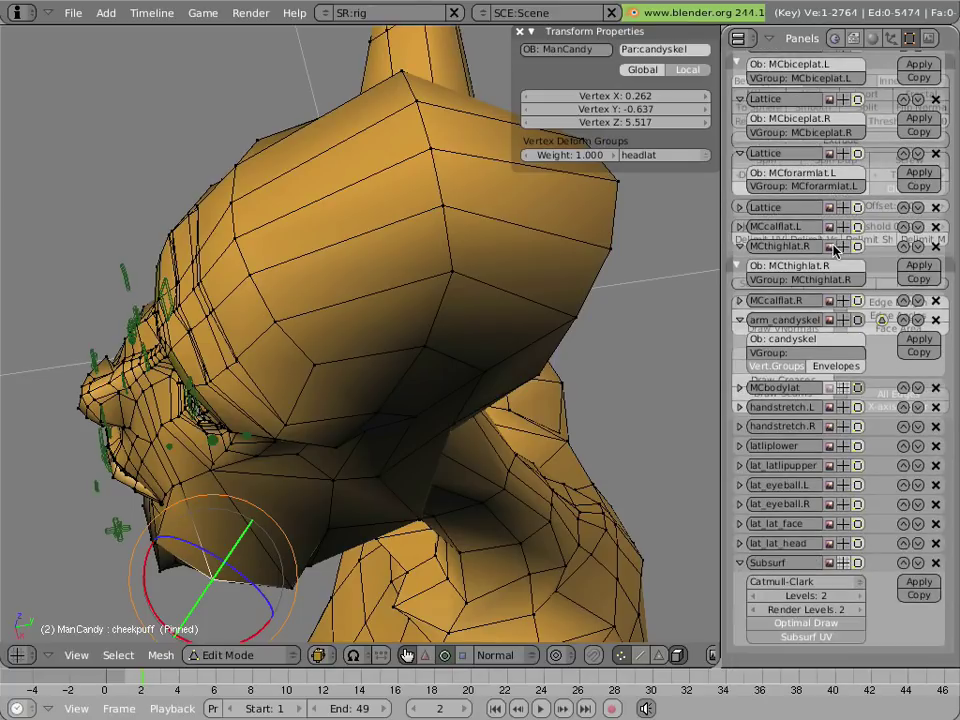
scroll(850, 574, up, 6)
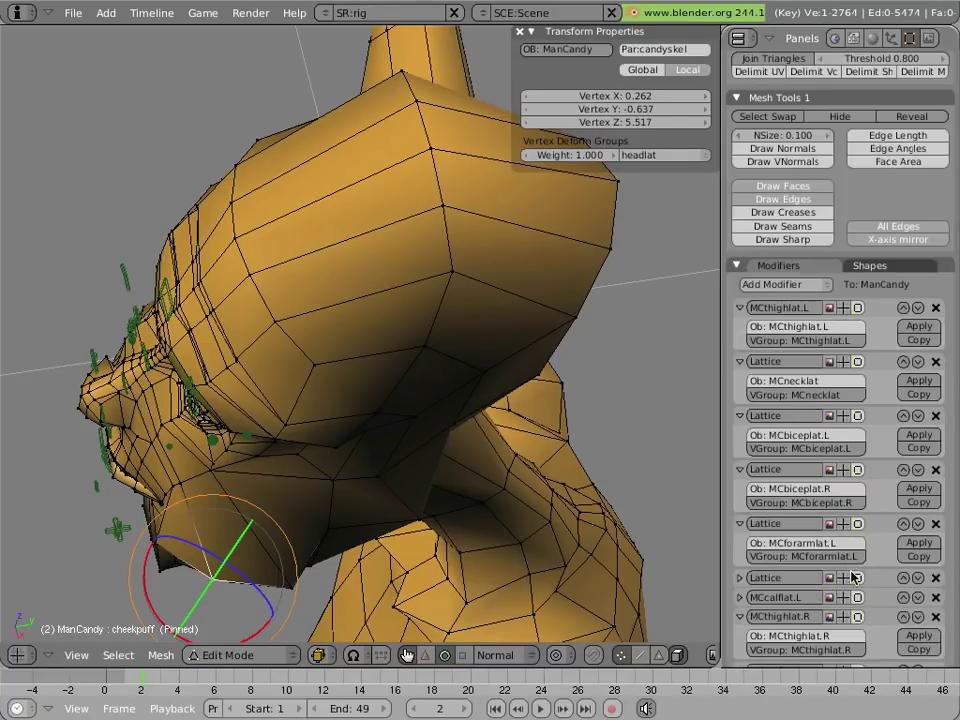
scroll(855, 578, down, 6)
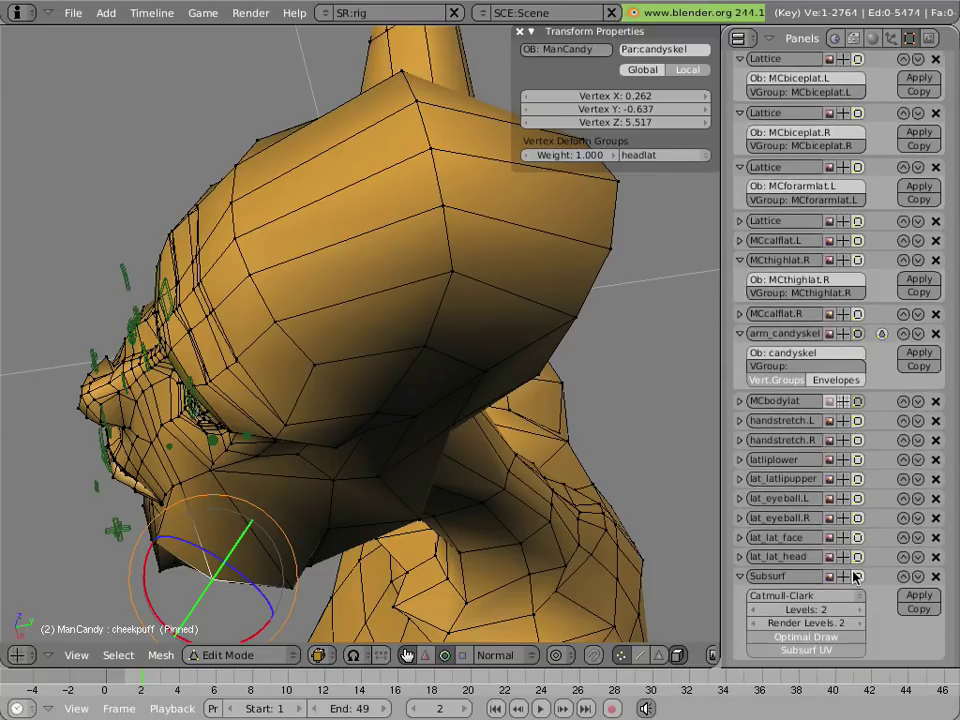
click(857, 577)
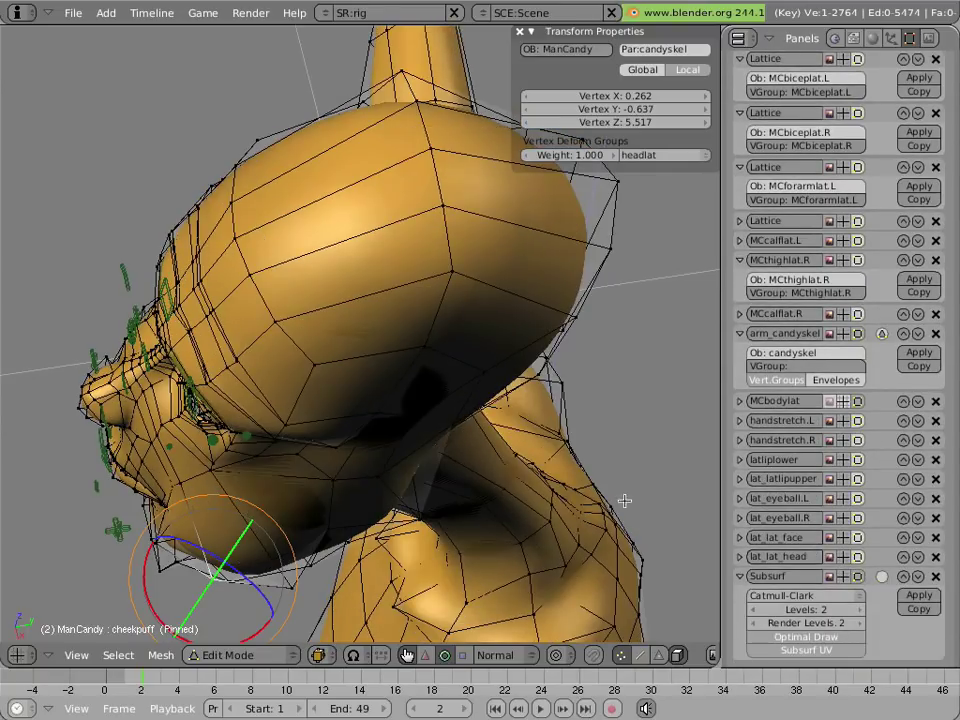
click(881, 576)
Hide the transform manipulator, try moving the cheek vertices from below, then undo
middle_drag(474, 467, 407, 436)
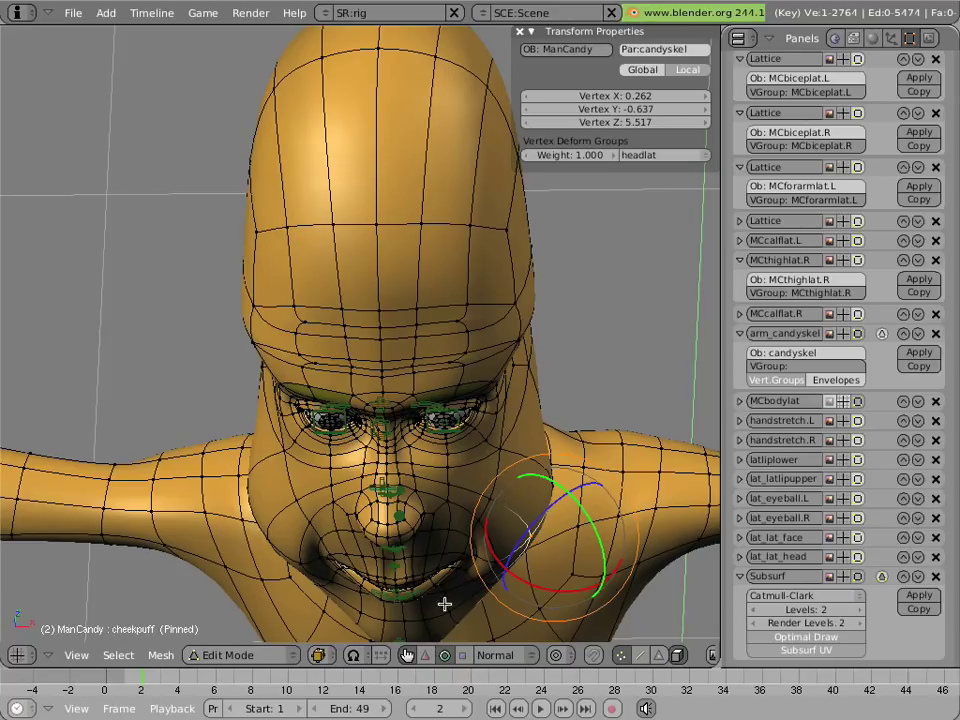
click(407, 655)
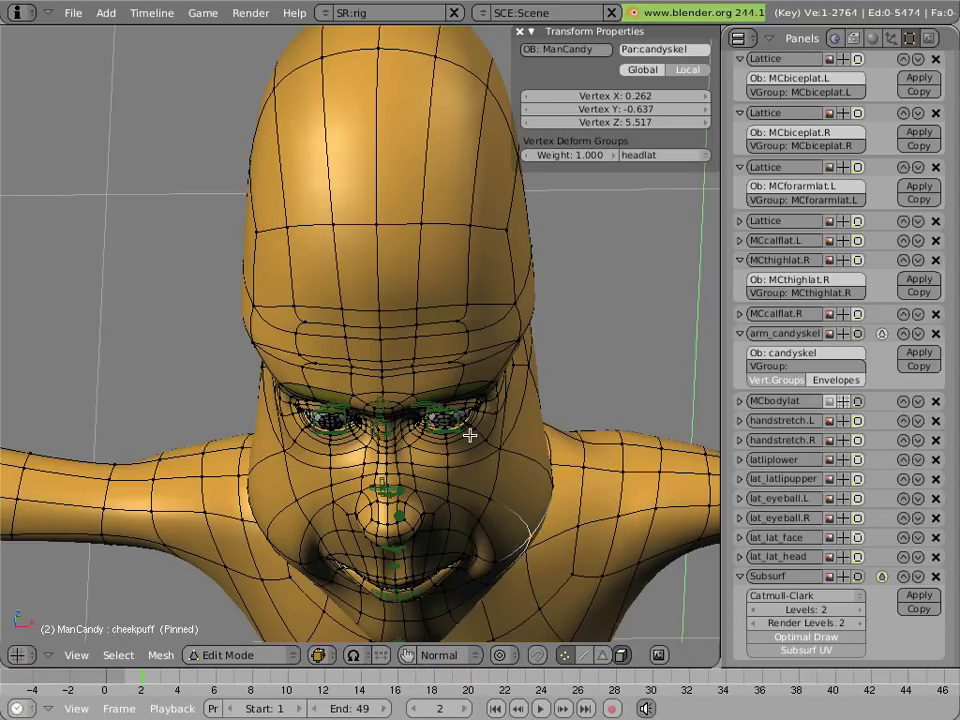
middle_drag(472, 410, 476, 324)
key(g)
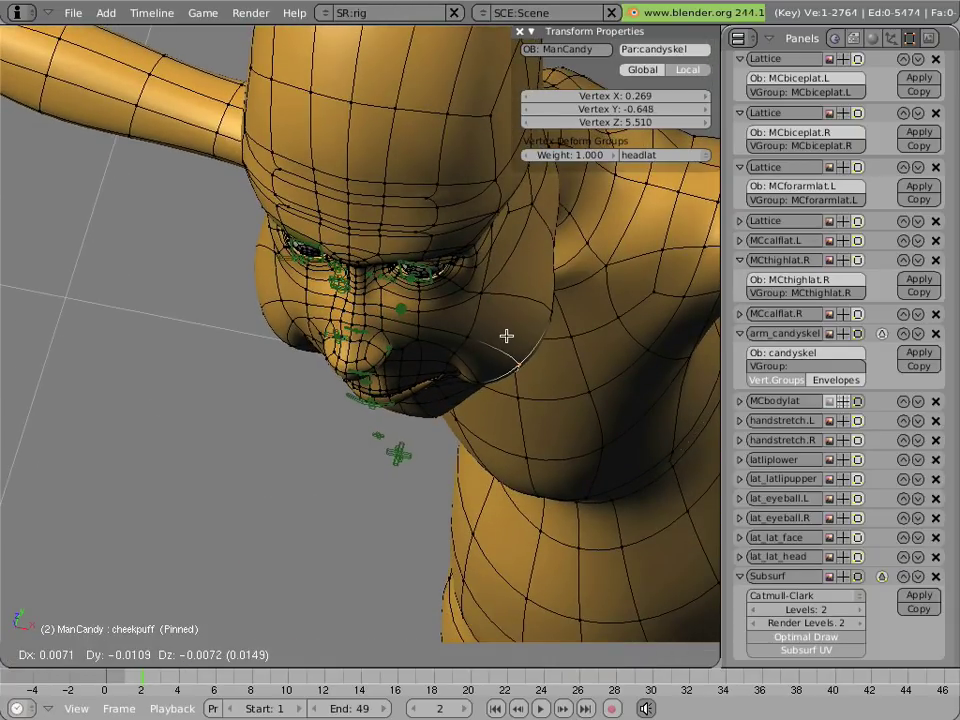
click(536, 336)
middle_drag(536, 336, 469, 330)
key(ctrl+z)
In side view, move the cheek vertices, then shift two vertices along the X axis
key(KP_3)
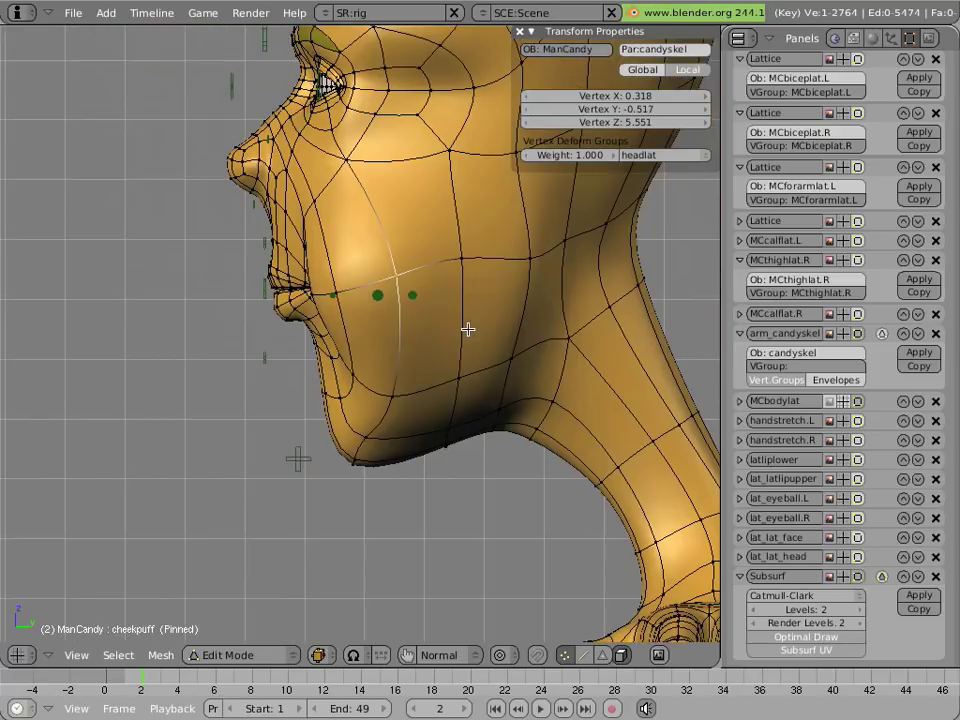
key(g)
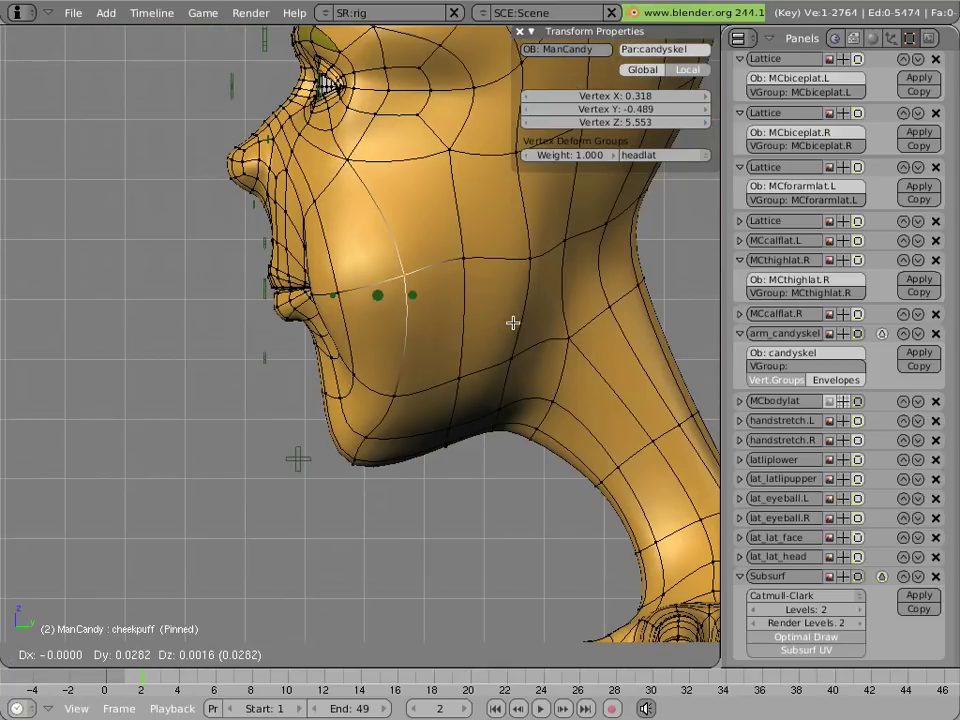
click(536, 315)
middle_drag(536, 315, 382, 195)
shift+right_click(421, 188)
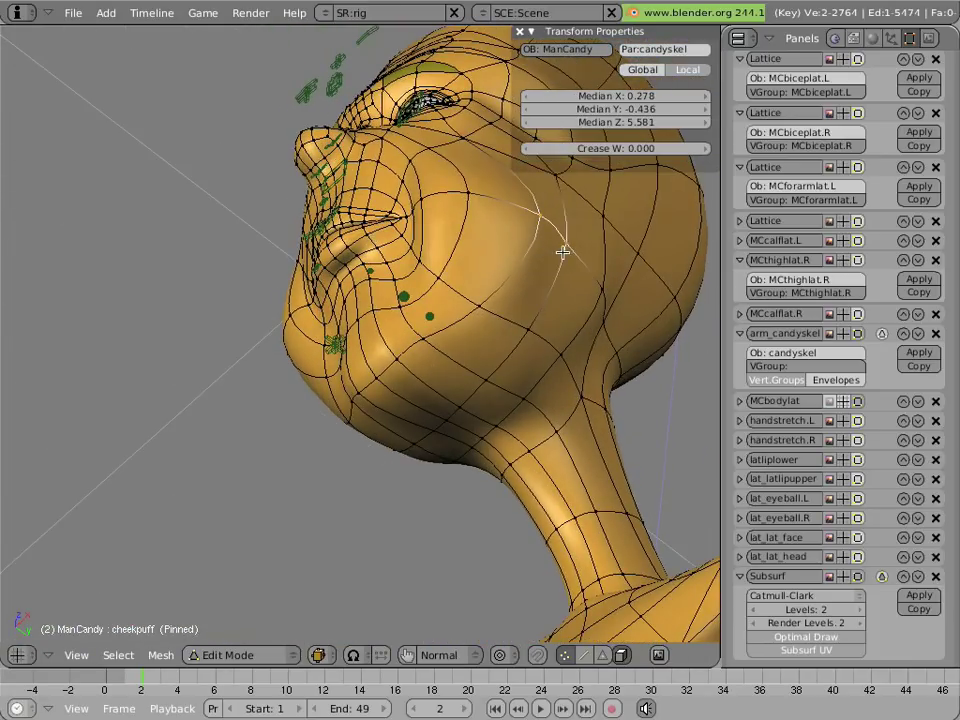
key(g)
key(x)
click(337, 345)
middle_drag(337, 345, 390, 373)
In front view, select two cheek vertices and reposition them
right_click(460, 355)
shift+right_click(460, 355)
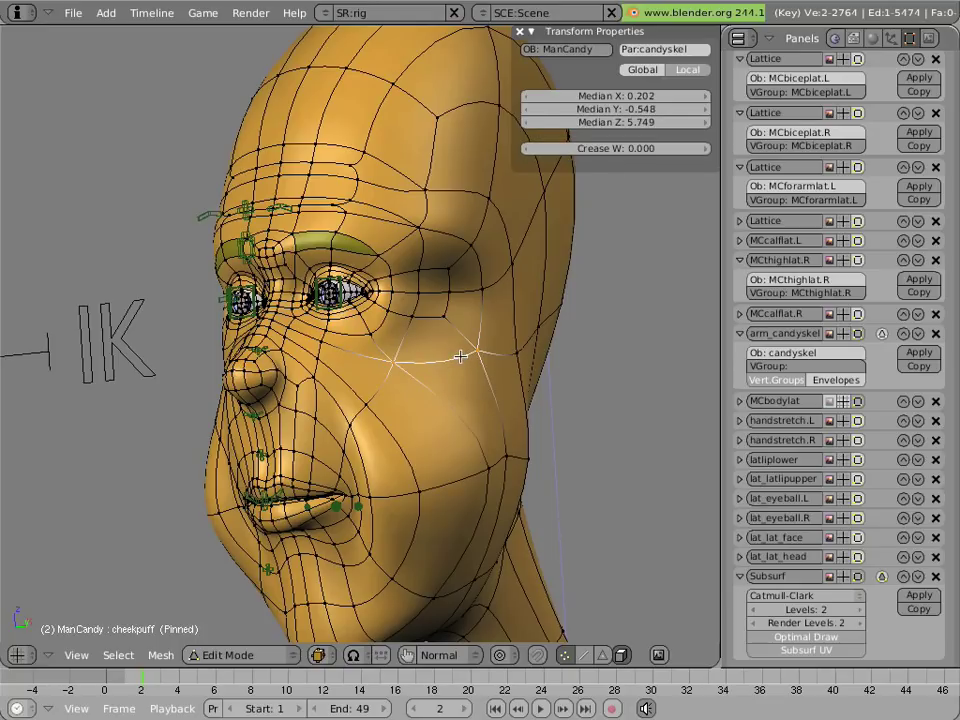
key(KP_1)
key(g)
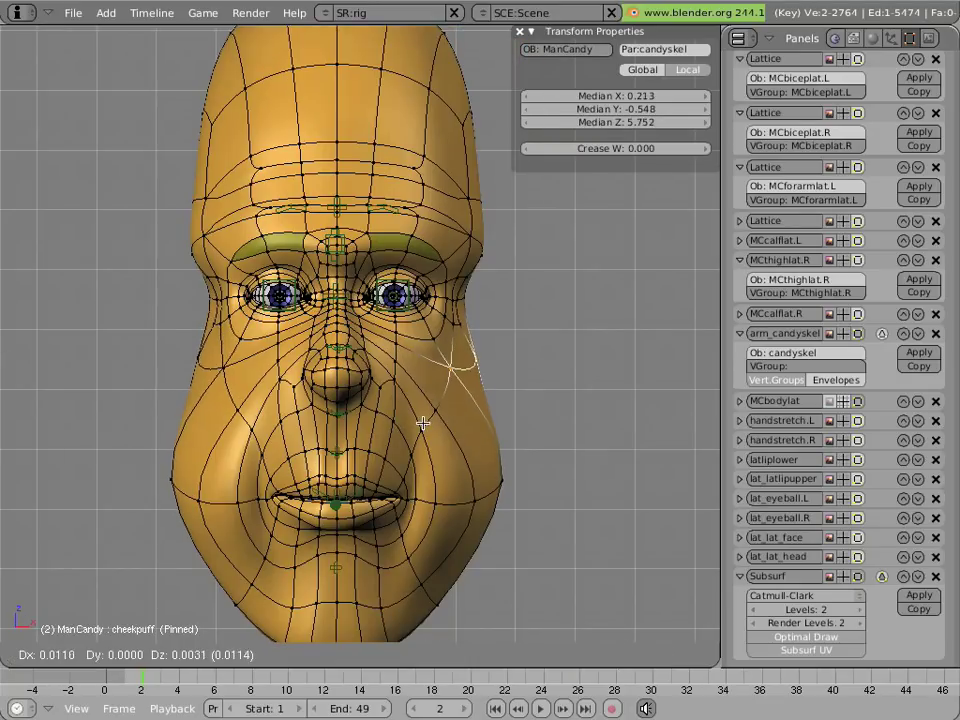
click(426, 422)
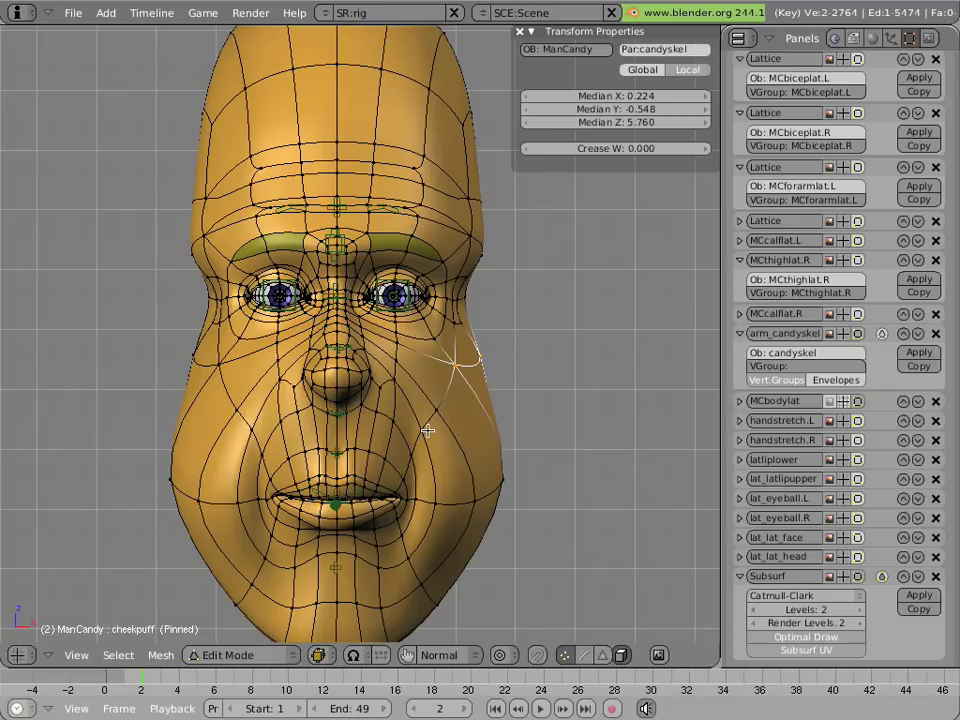
scroll(437, 436, down, 3)
Push individual cheek vertices outward to round off the puffed cheek
right_click(440, 425)
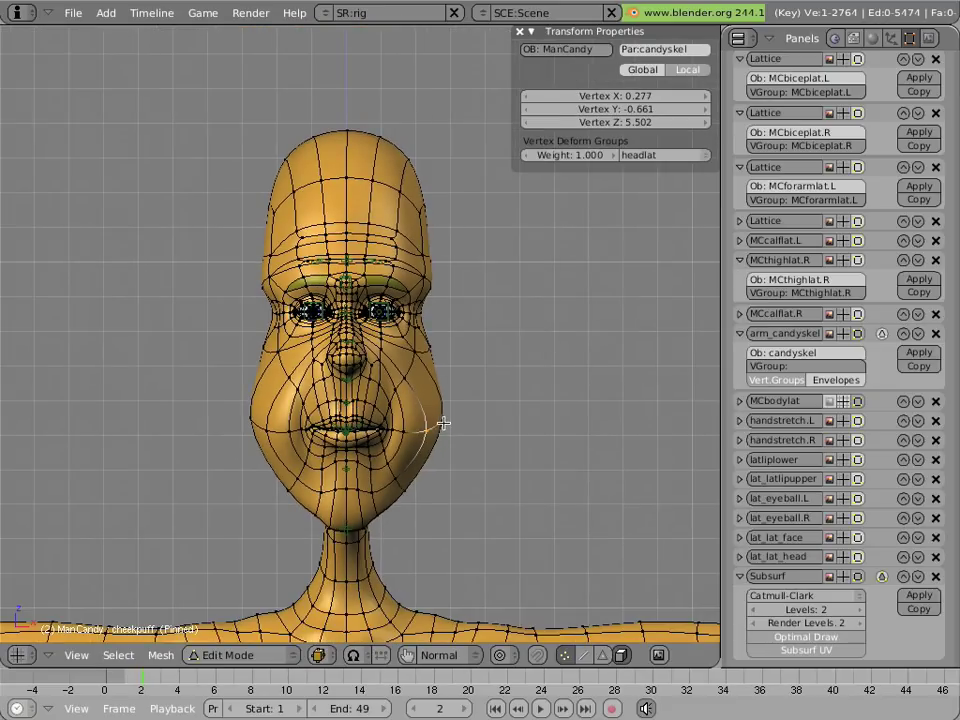
key(g)
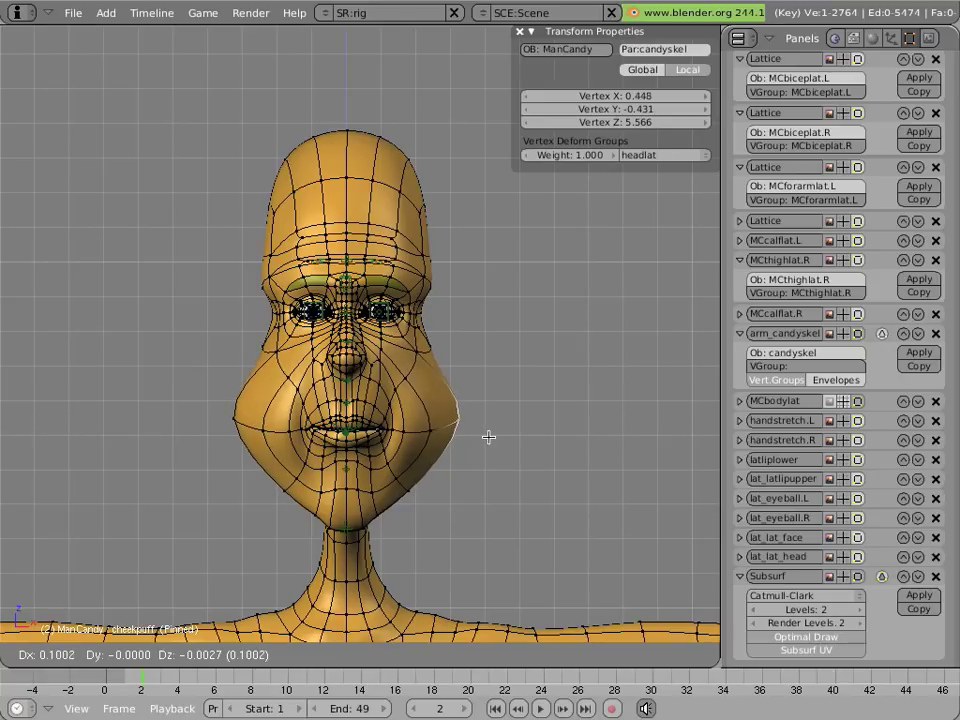
click(488, 437)
right_click(442, 432)
key(g)
click(457, 437)
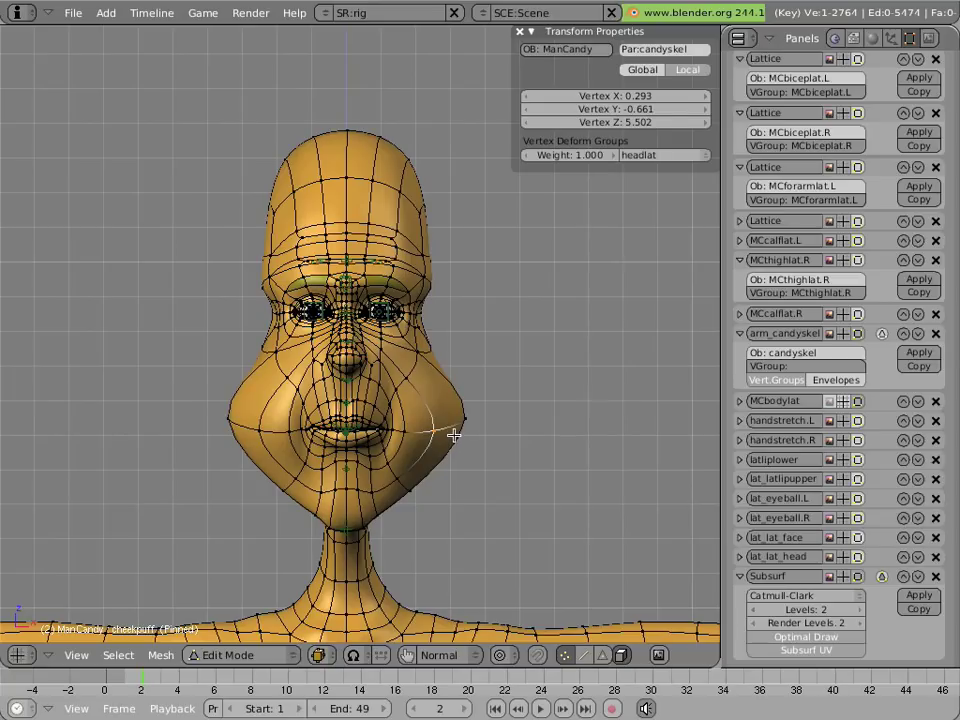
Back in Object Mode, toggle the cheekpuff pin to compare, leaving it unpinned
key(Tab)
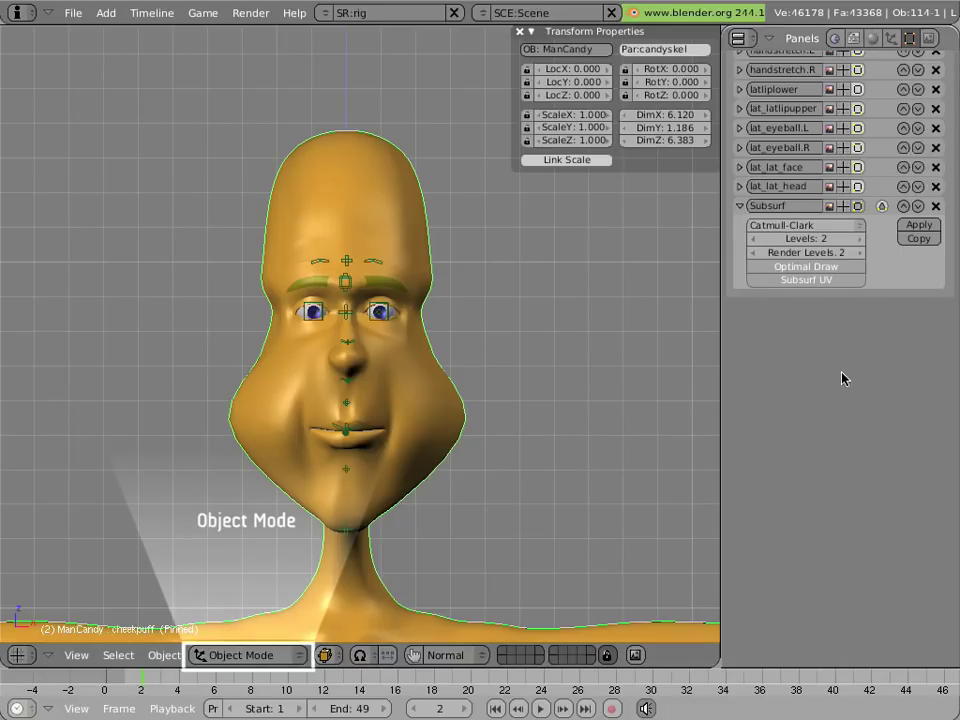
scroll(842, 377, up, 5)
scroll(838, 368, up, 8)
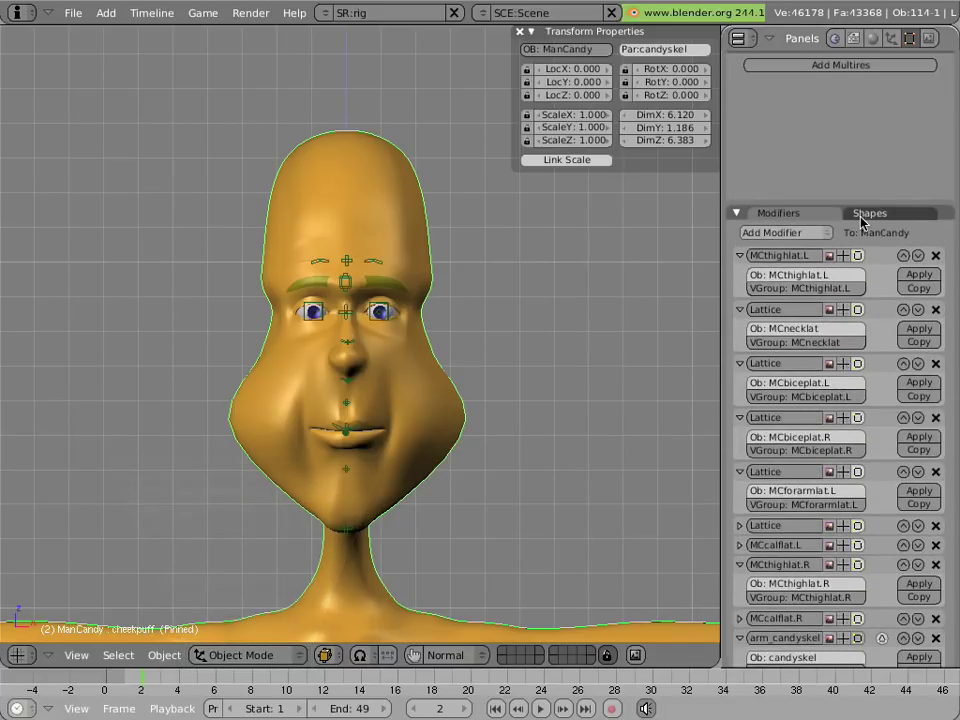
click(866, 215)
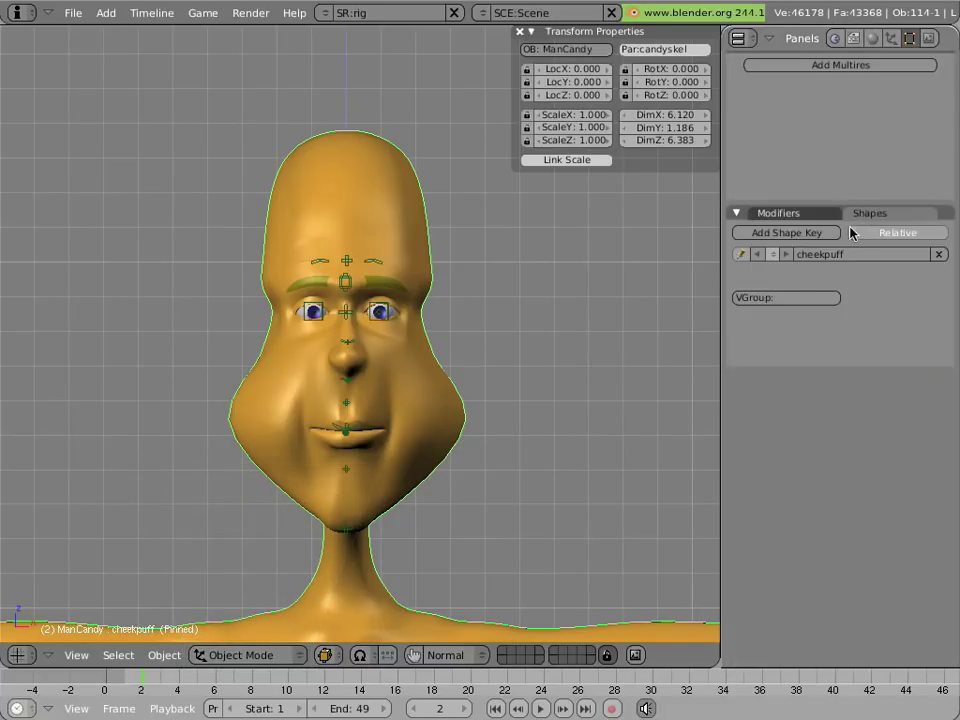
click(741, 255)
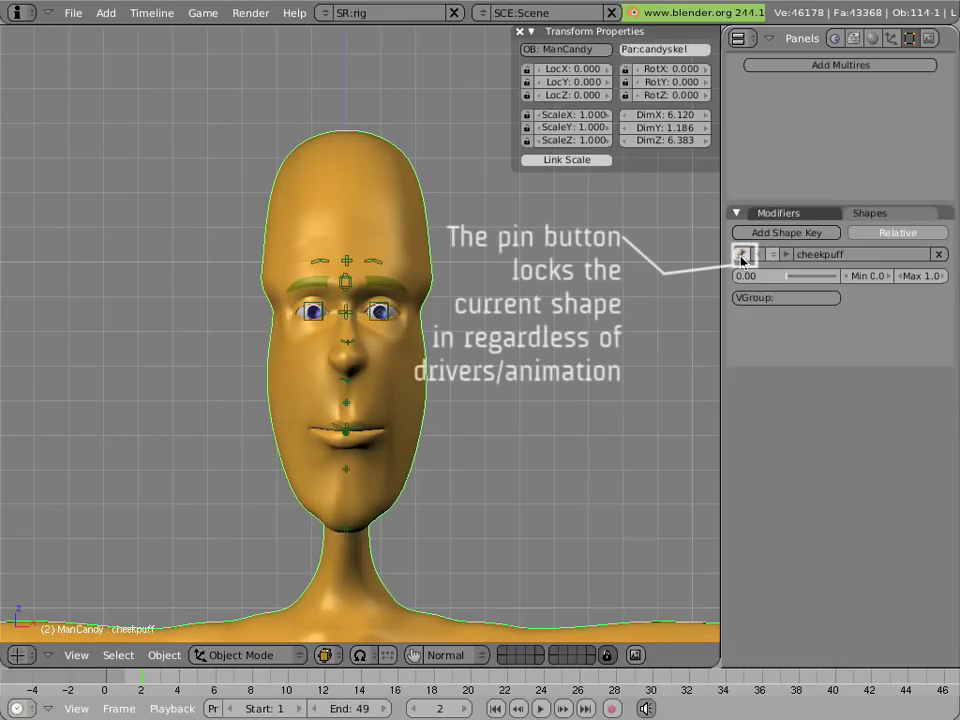
click(741, 255)
click(741, 255)
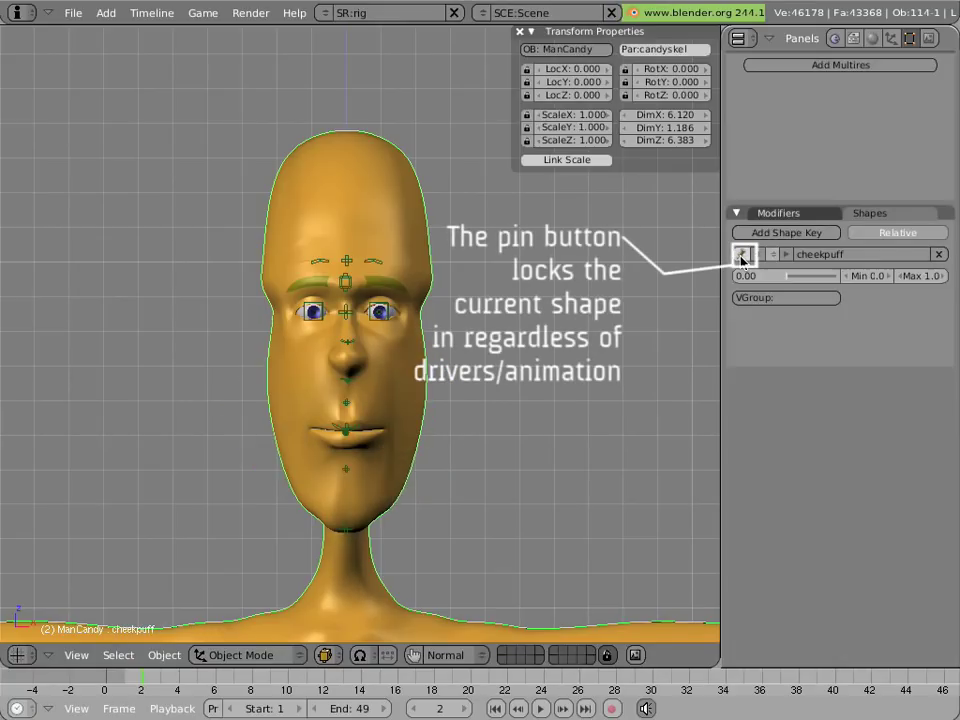
click(741, 255)
click(741, 255)
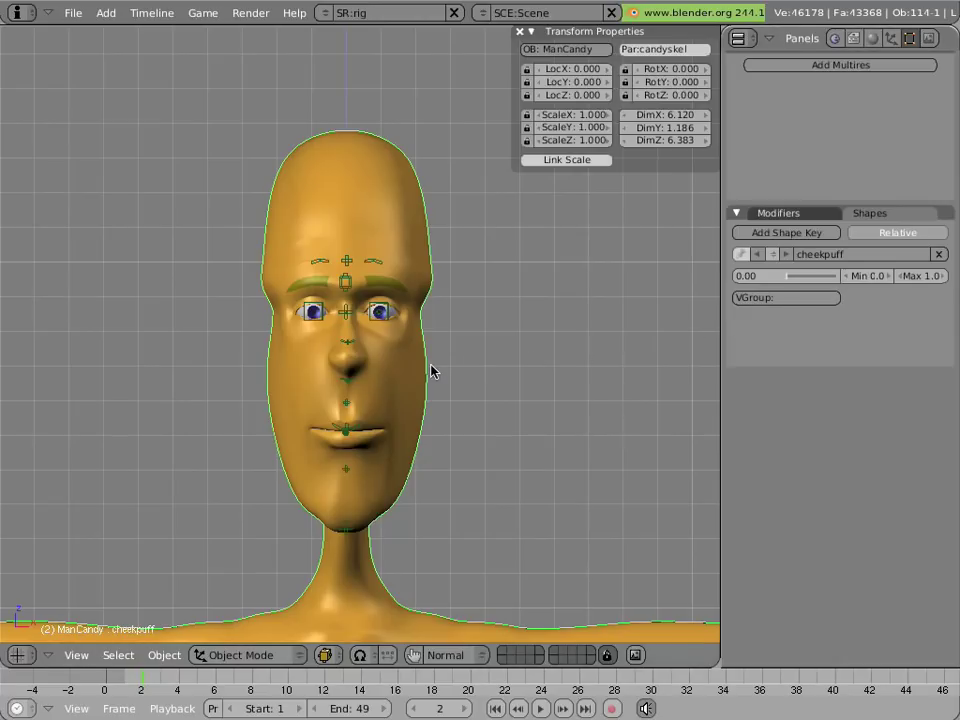
In Weight Paint mode, display side.L, then side.R, then side.L vertex group weights
key(ctrl+Tab)
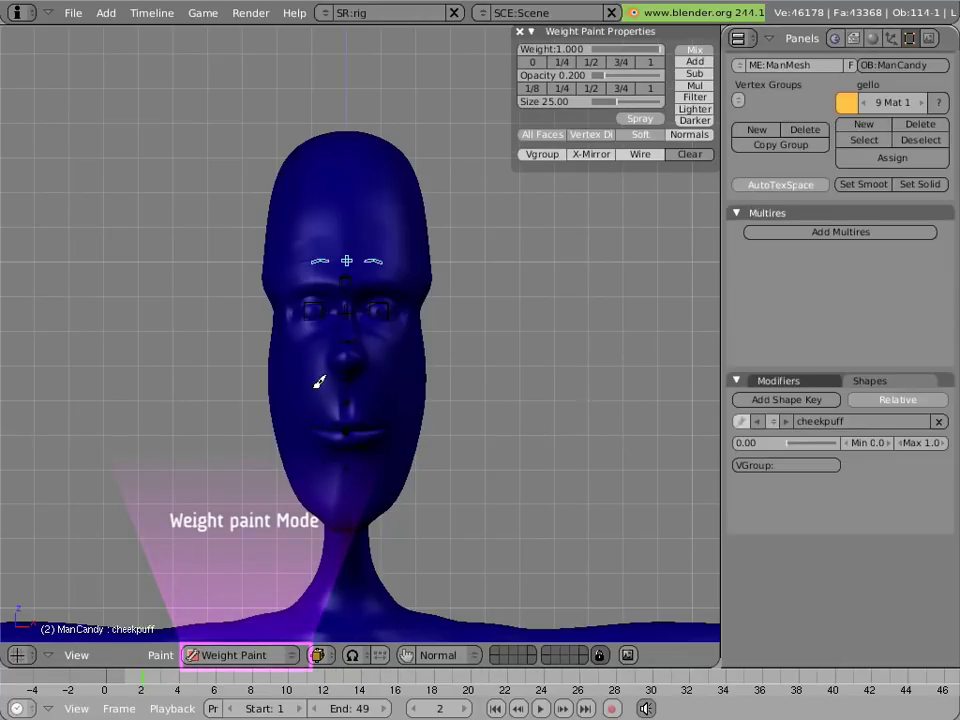
scroll(335, 385, up, 2)
ctrl+shift+click(416, 426)
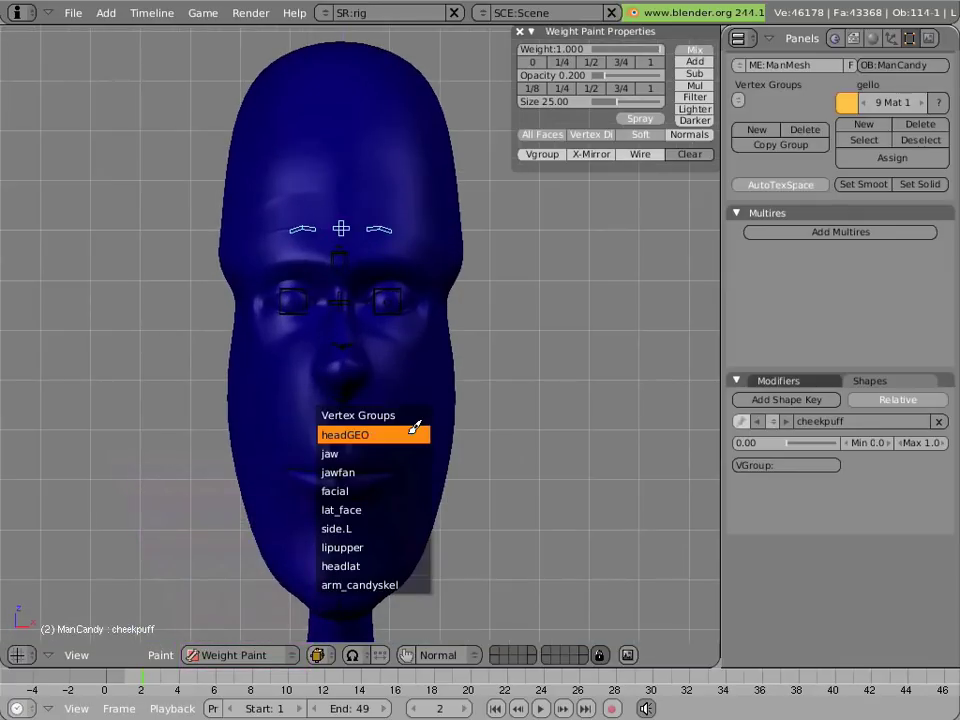
click(410, 522)
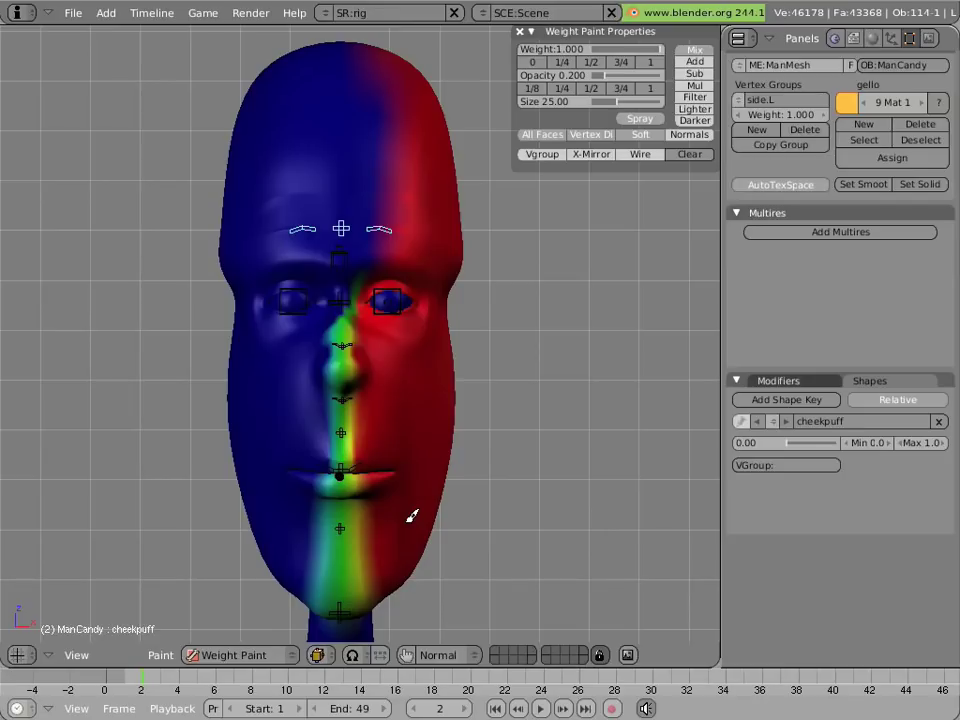
ctrl+shift+click(281, 447)
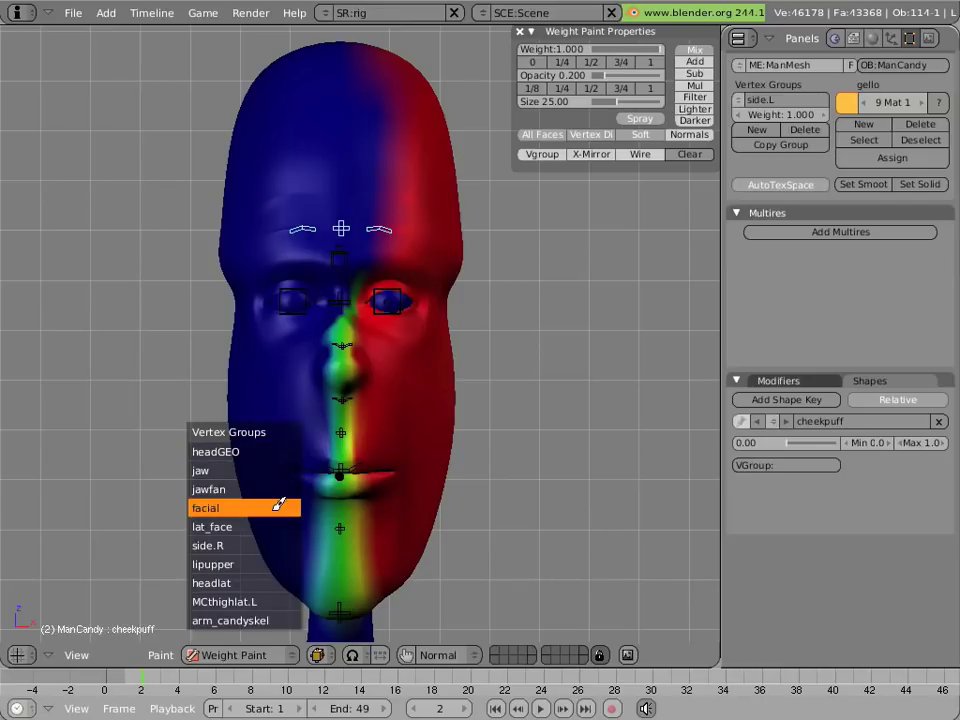
click(279, 540)
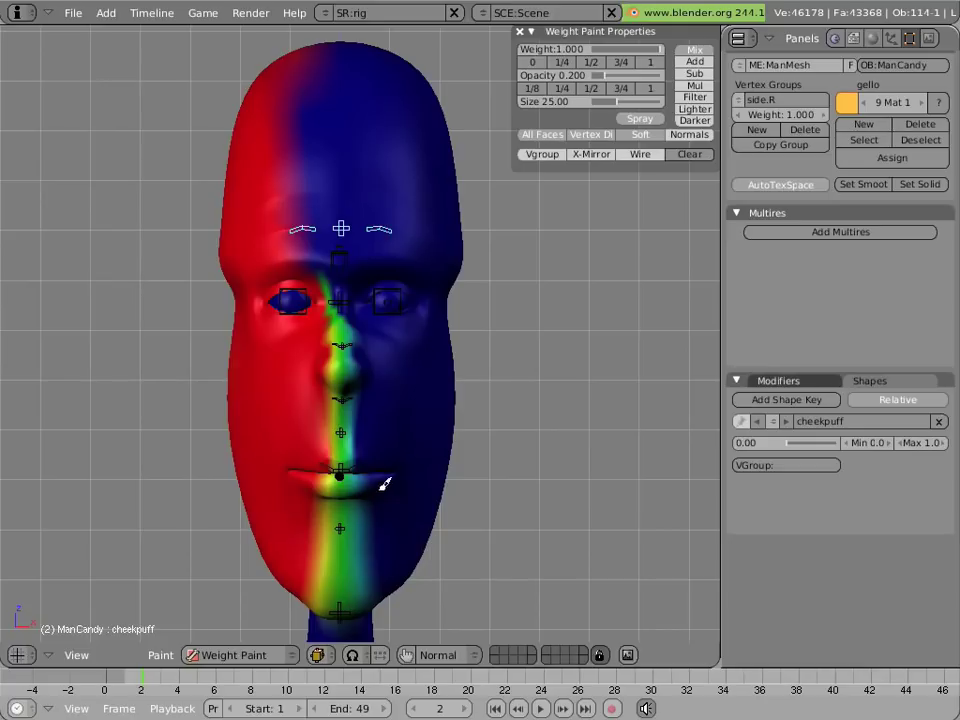
ctrl+shift+click(419, 430)
click(419, 436)
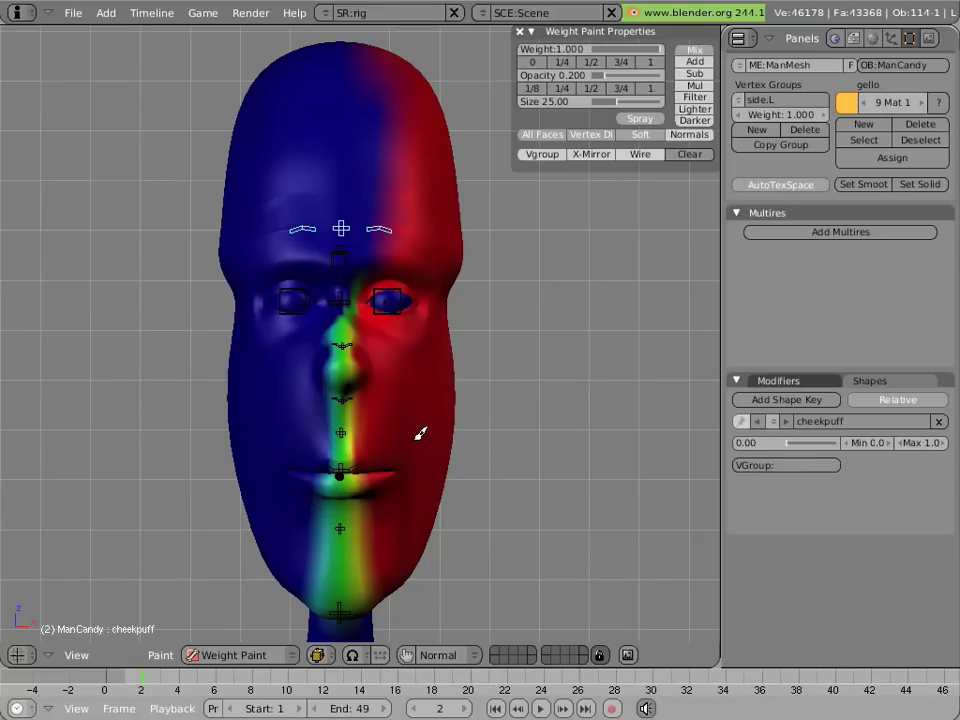
Return to Object Mode, pin cheekpuff, and add a new shape key named cheekpuff.L
key(ctrl+Tab)
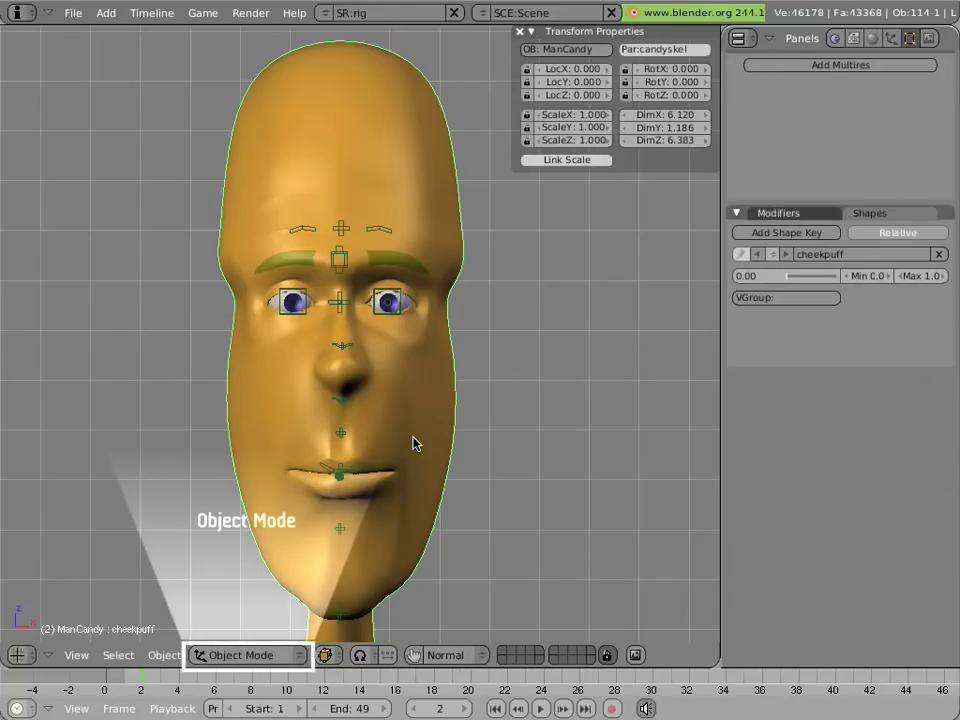
click(235, 655)
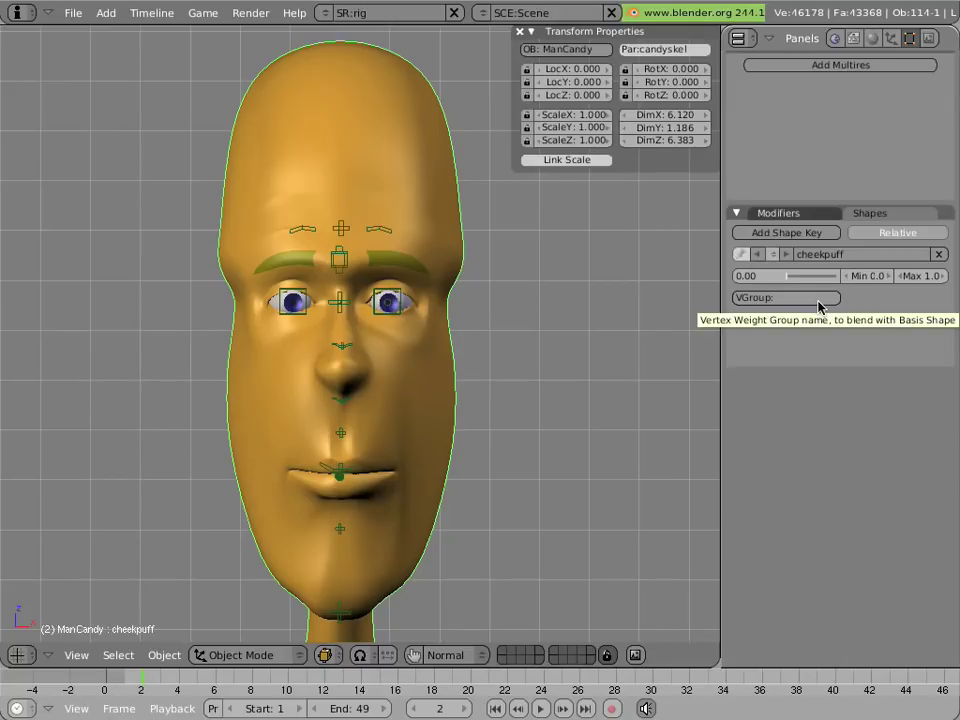
click(741, 255)
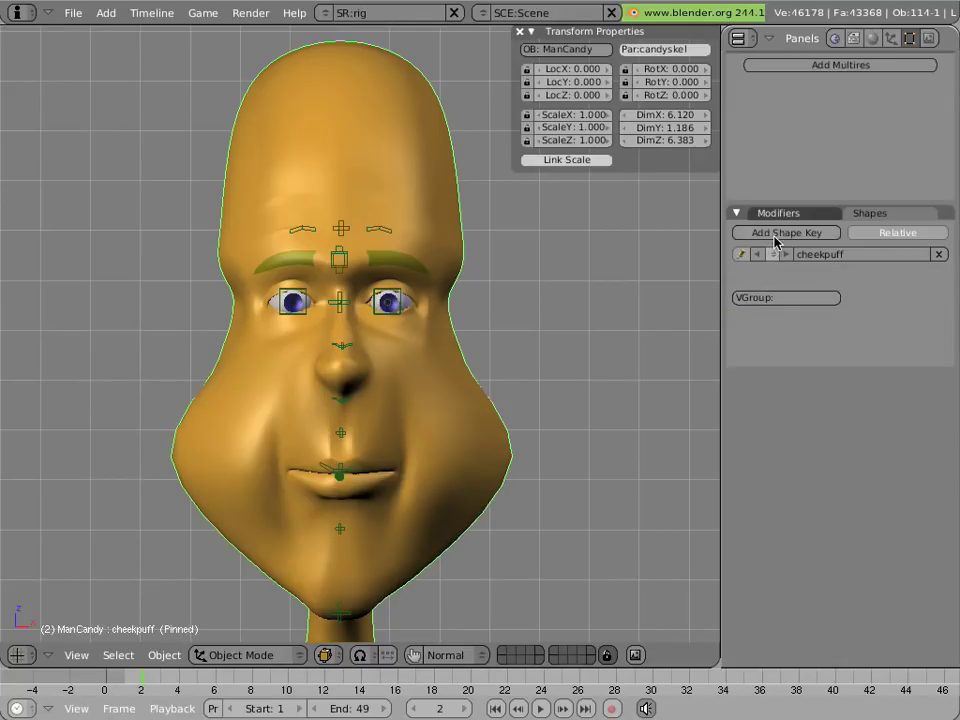
click(777, 240)
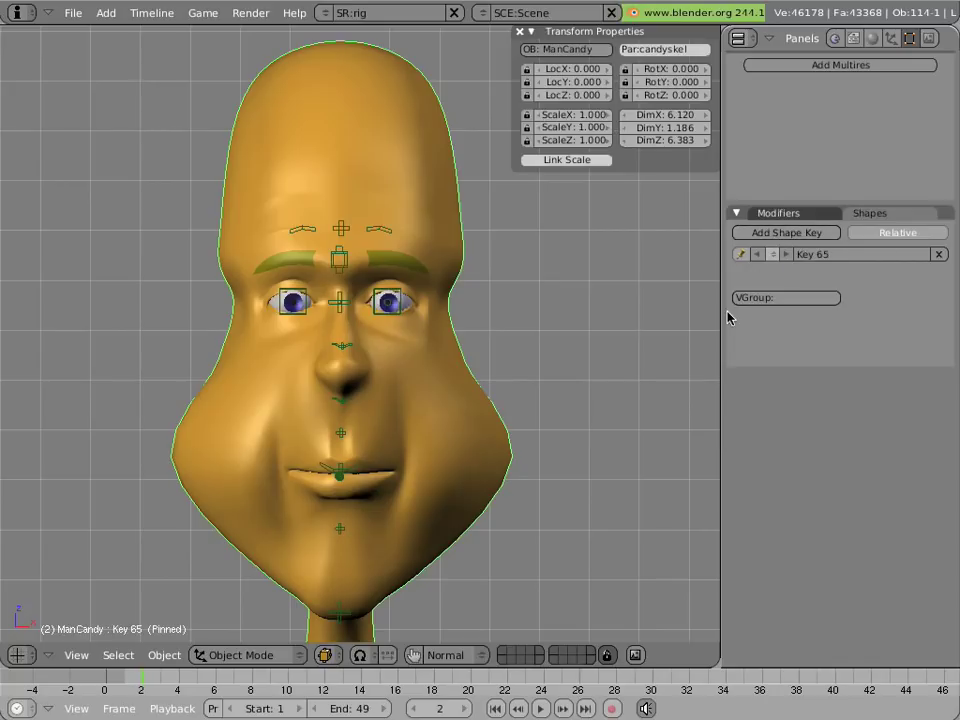
click(871, 256)
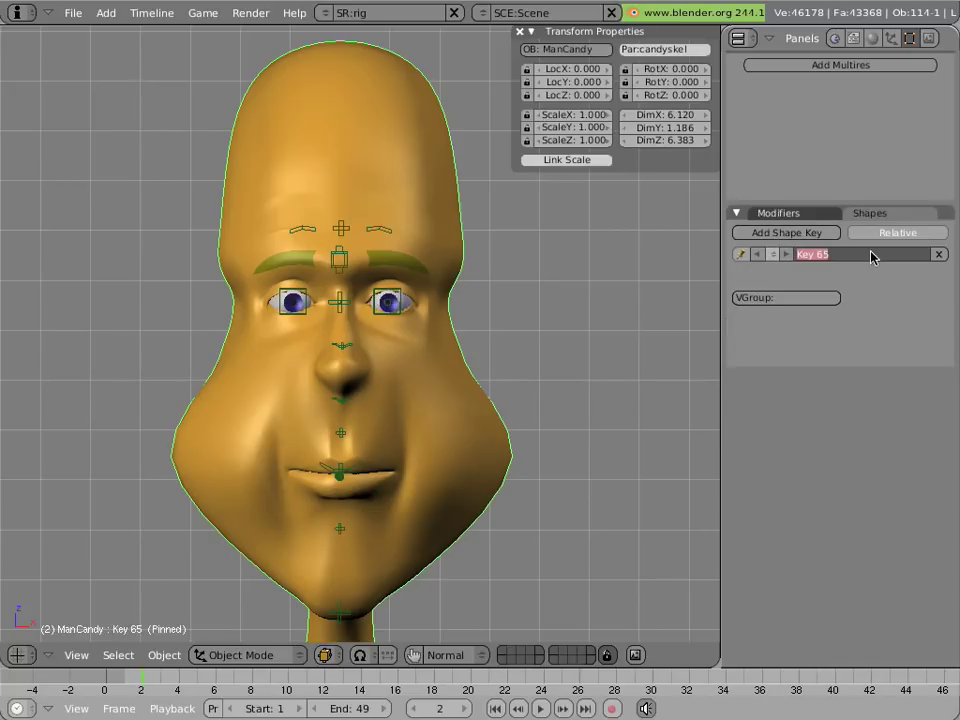
text(cheekpuff.L)
key(Return)
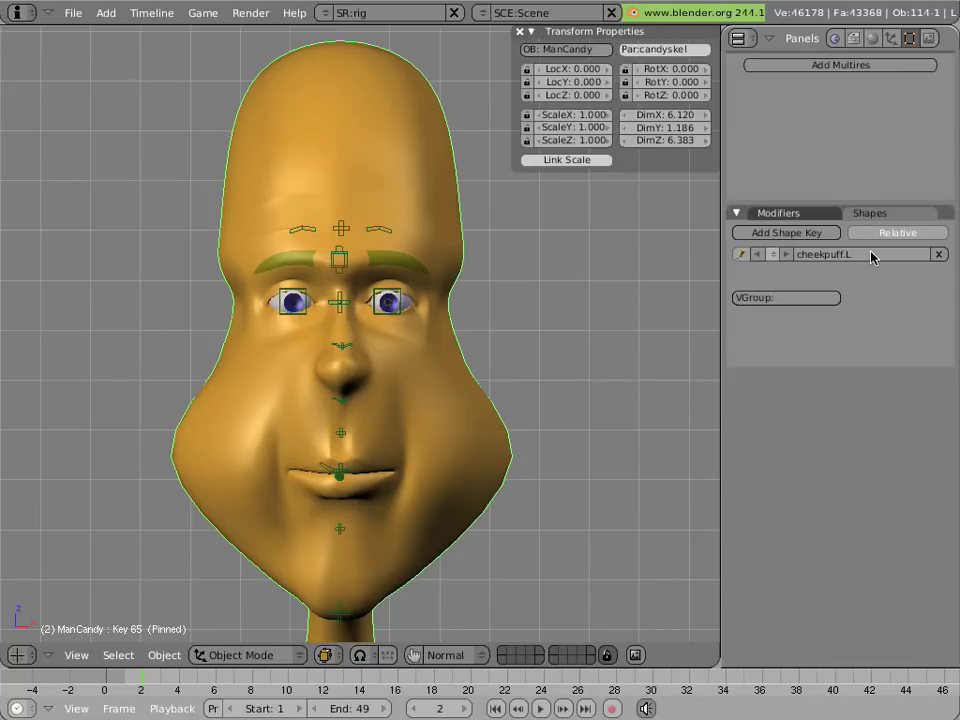
Set the cheekpuff.L shape key's vertex group to side.L
click(790, 298)
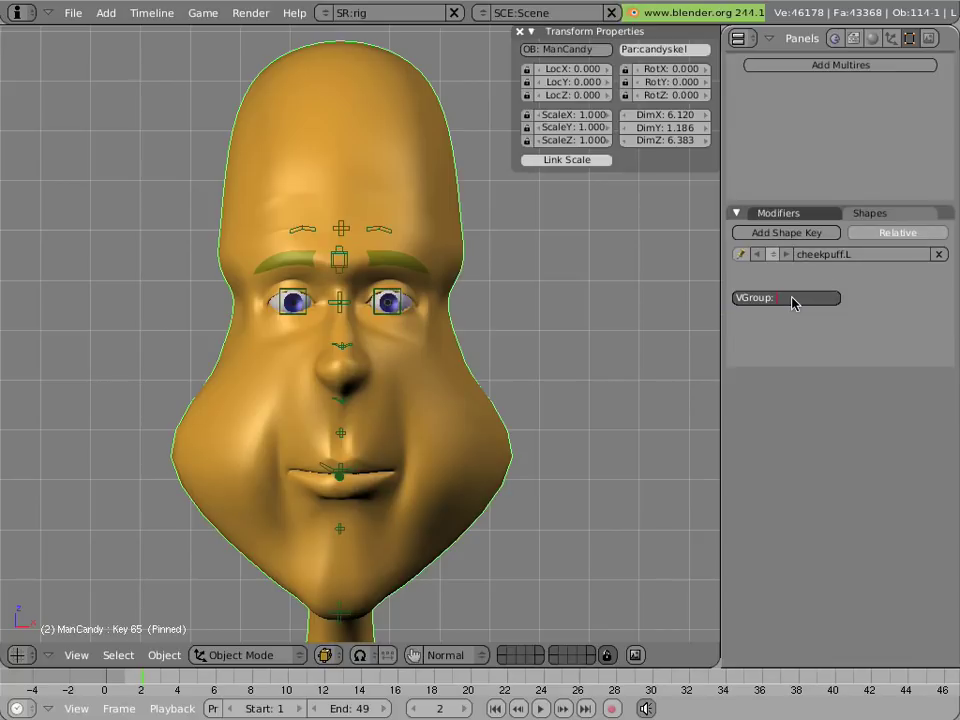
text(sl)
key(Tab)
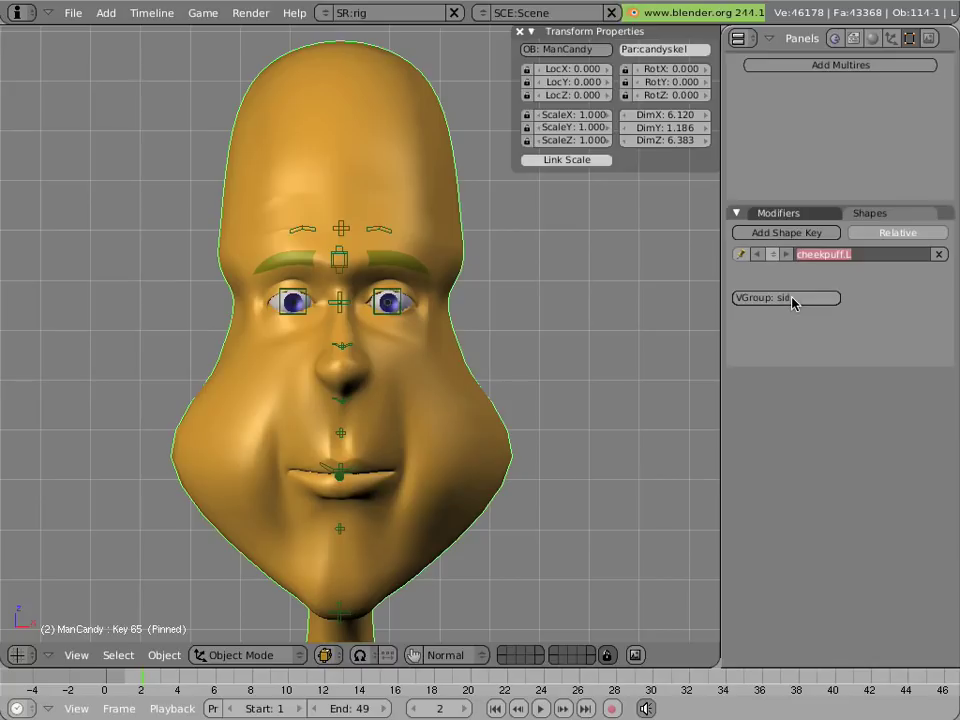
click(799, 298)
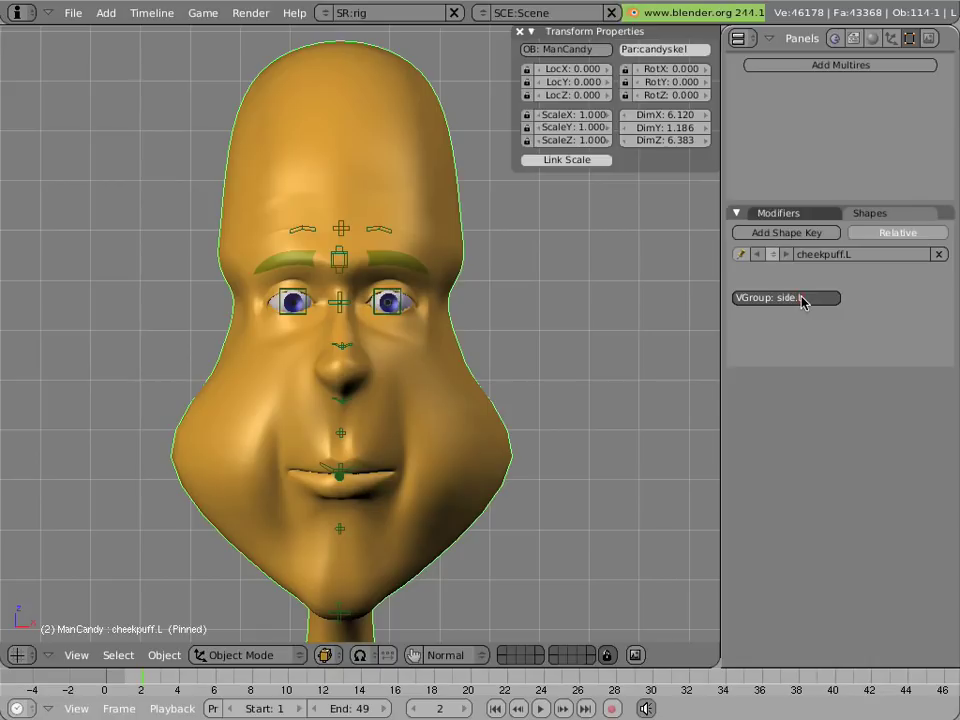
text(e.L)
key(Return)
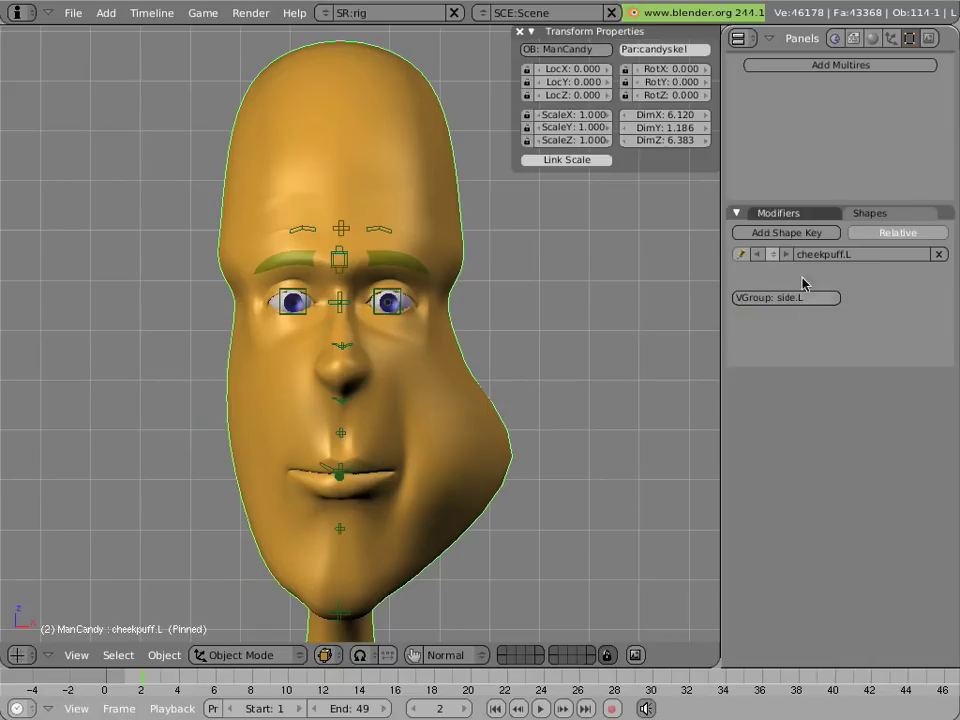
Select the original cheekpuff key, rename it cheekpuff.R, and set its vertex group to side.R
click(779, 255)
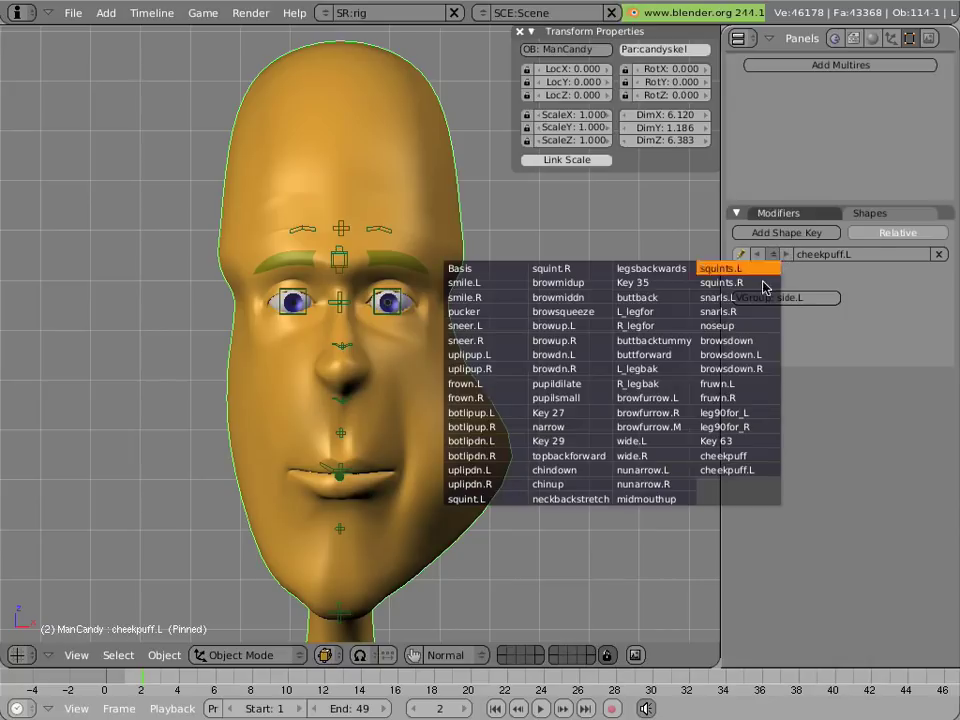
click(763, 461)
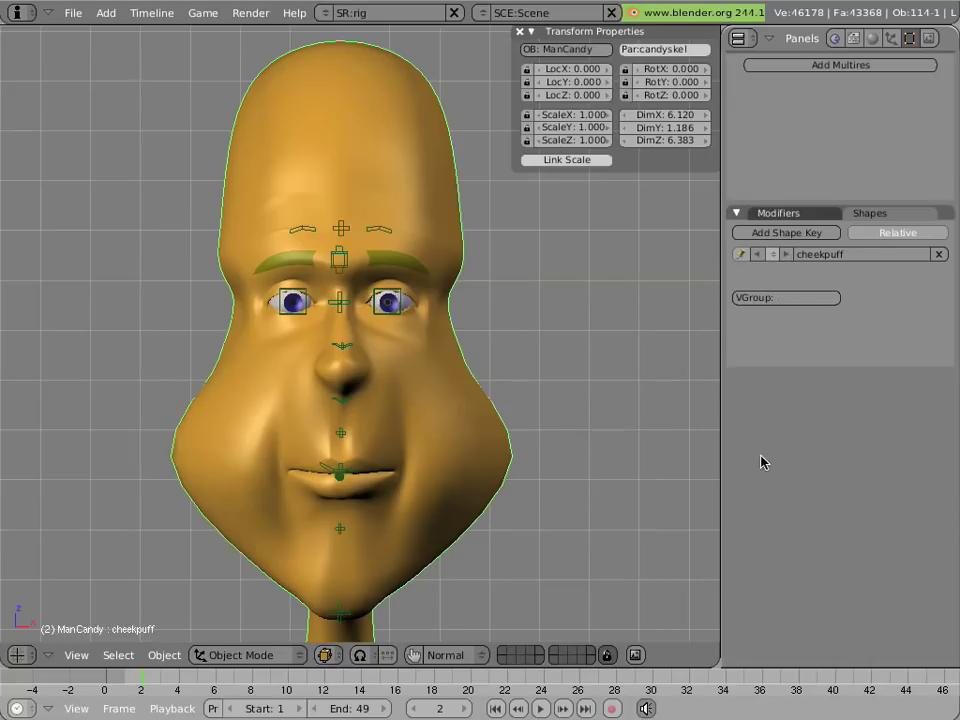
click(884, 262)
click(884, 262)
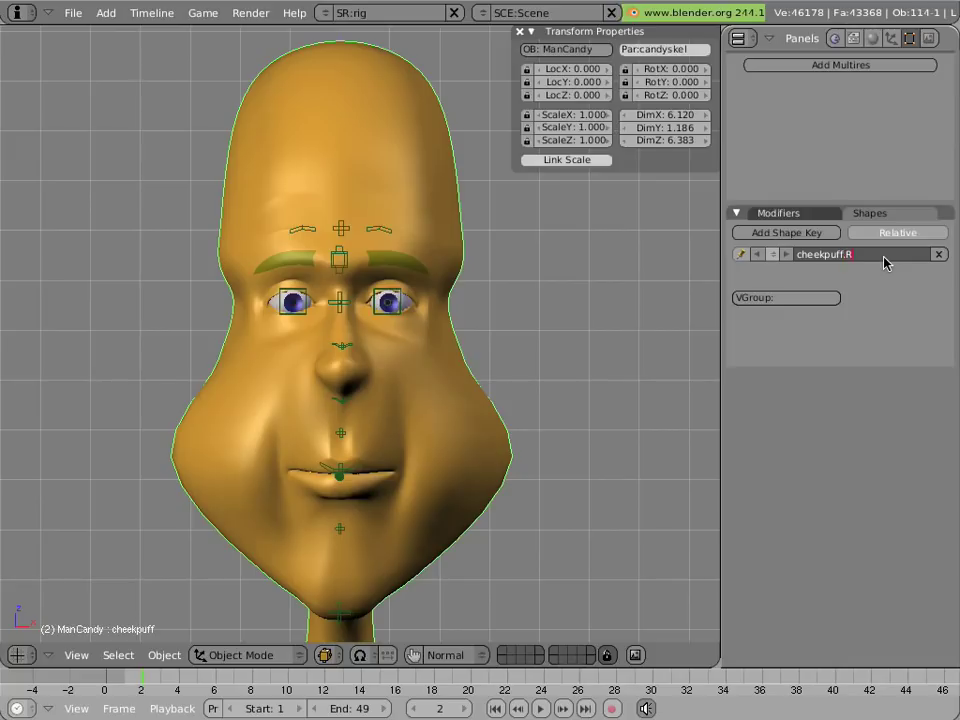
text(.R)
key(Return)
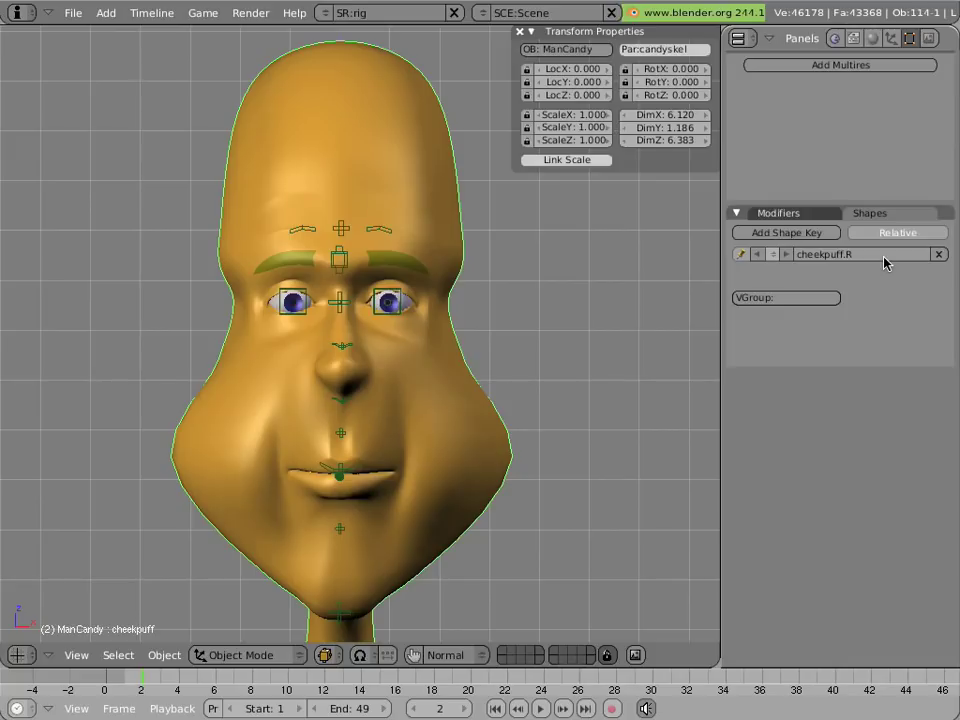
click(817, 298)
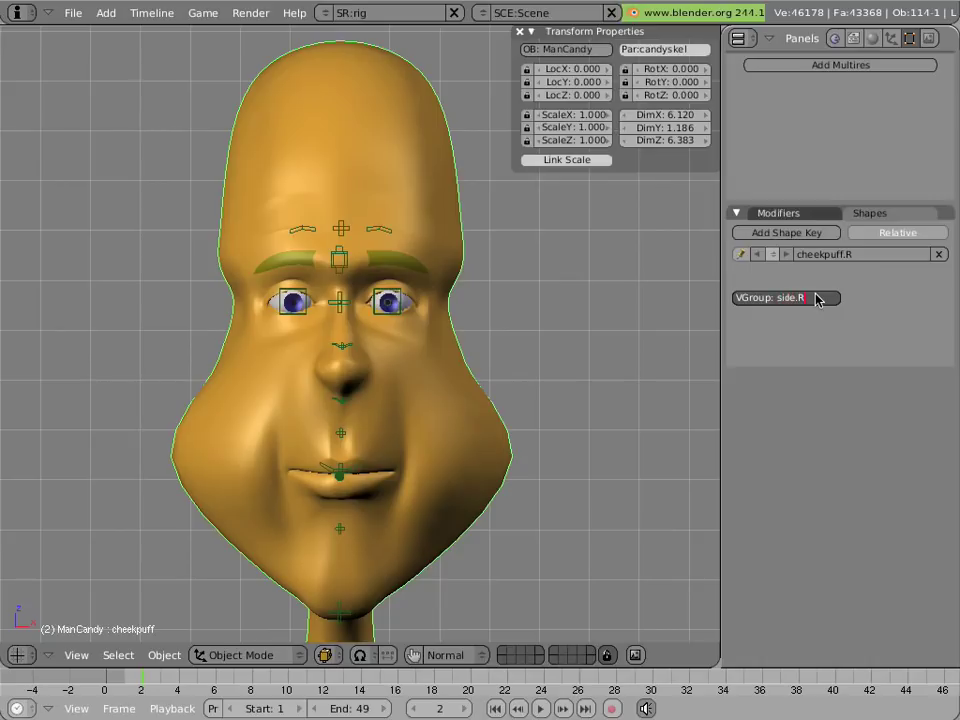
key(Return)
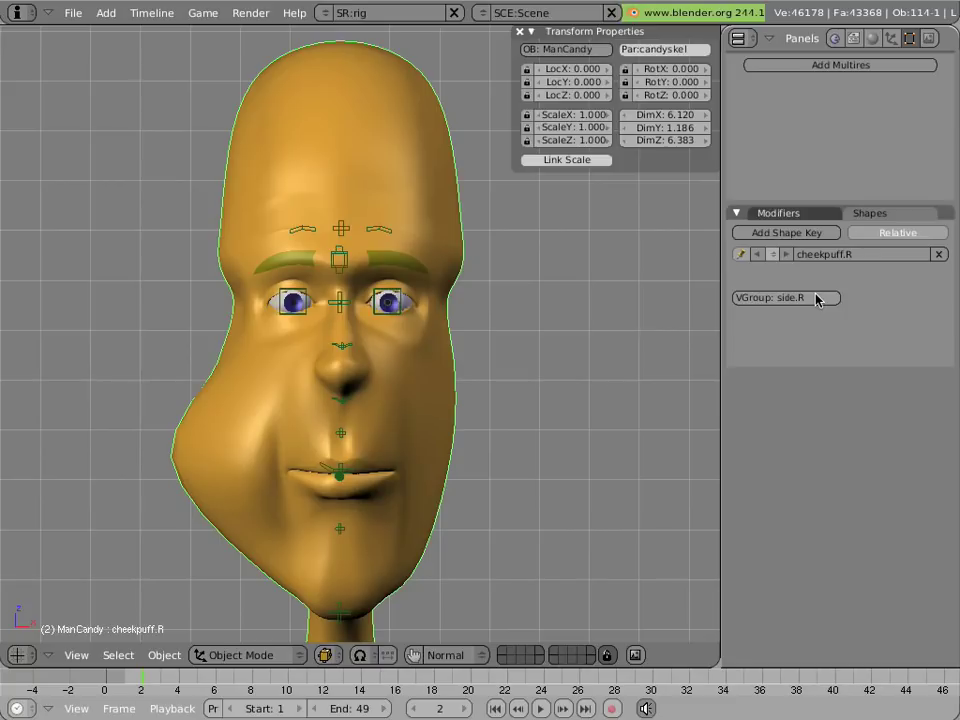
Unpin the cheekpuff.R shape key so the face rests, then frame the nose and mouth
click(742, 256)
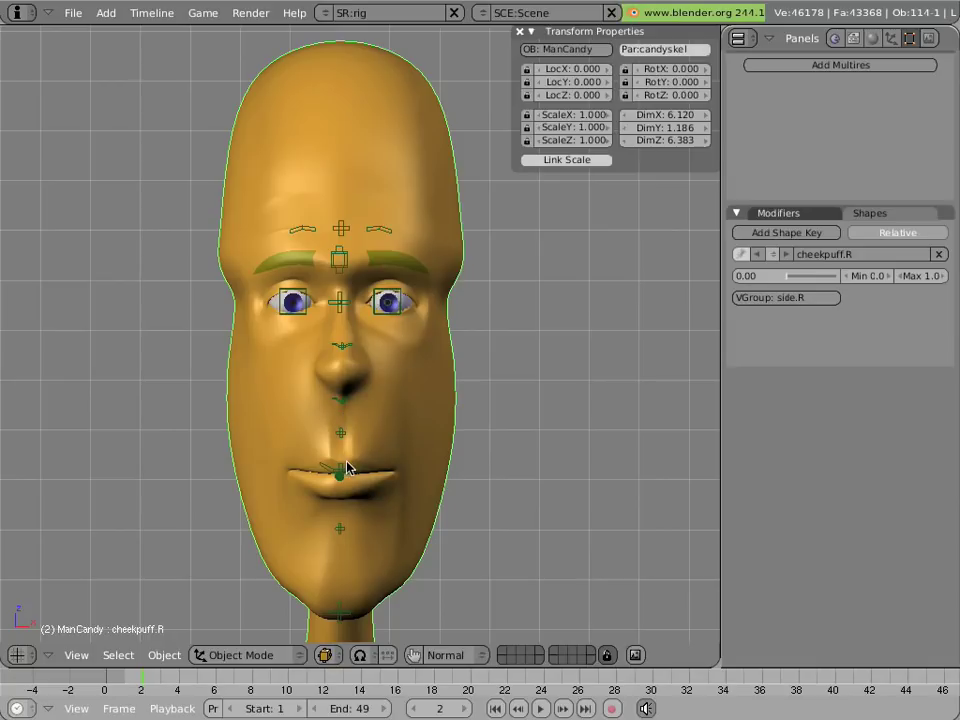
scroll(300, 500, up, 4)
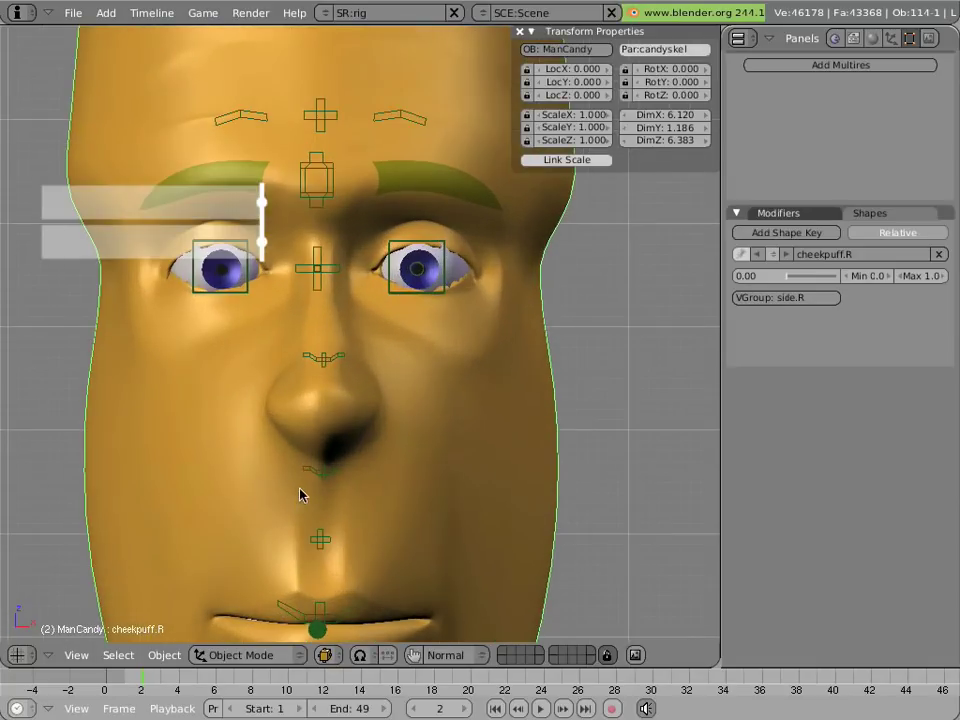
shift+middle_drag(308, 495, 338, 283)
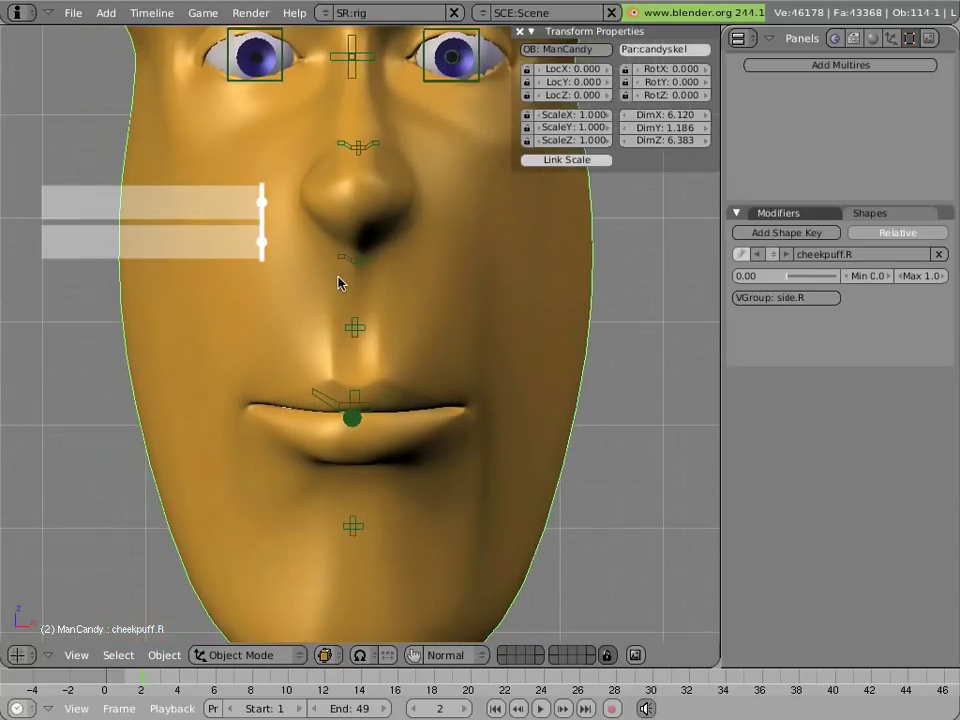
In Pose Mode, test-move the BOTulip lip bone twice, cancelling each time, then reselect the head mesh
right_click(356, 330)
key(ctrl+Tab)
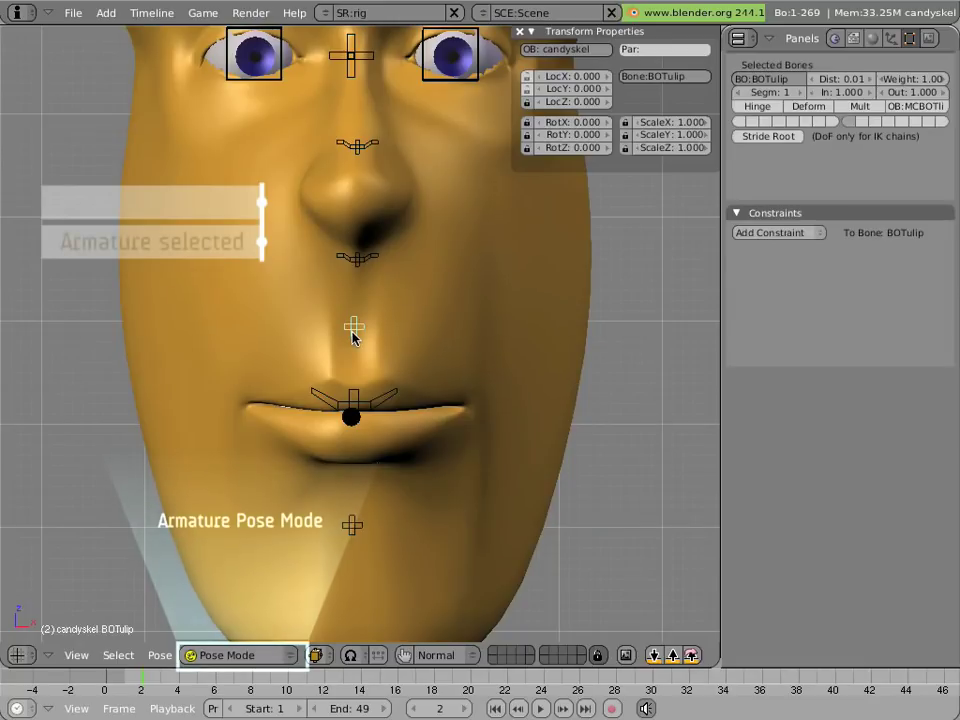
key(g)
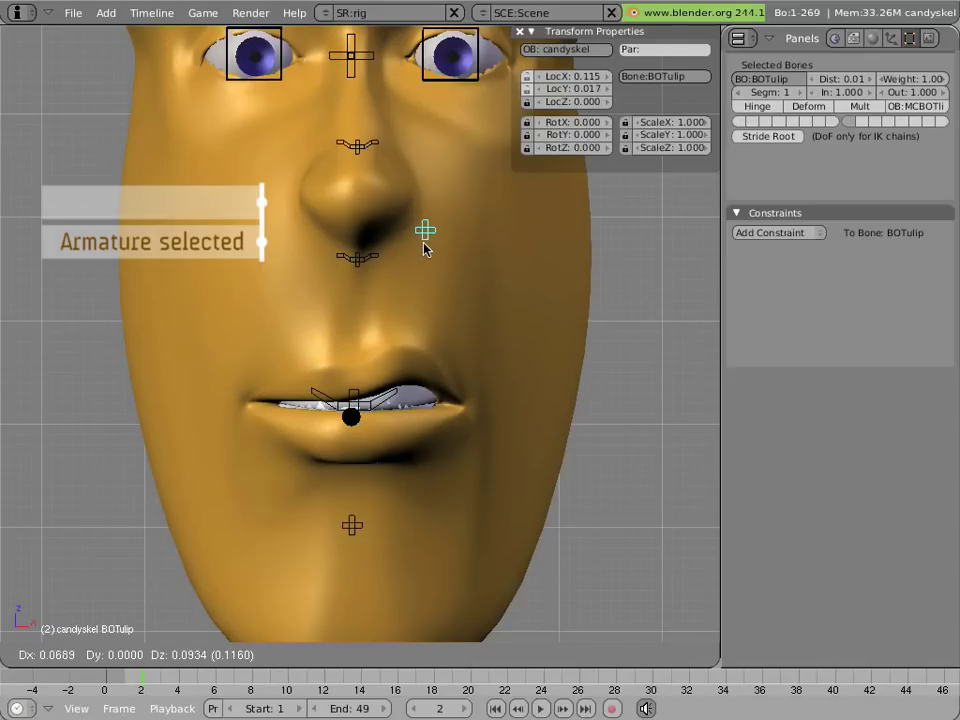
key(Escape)
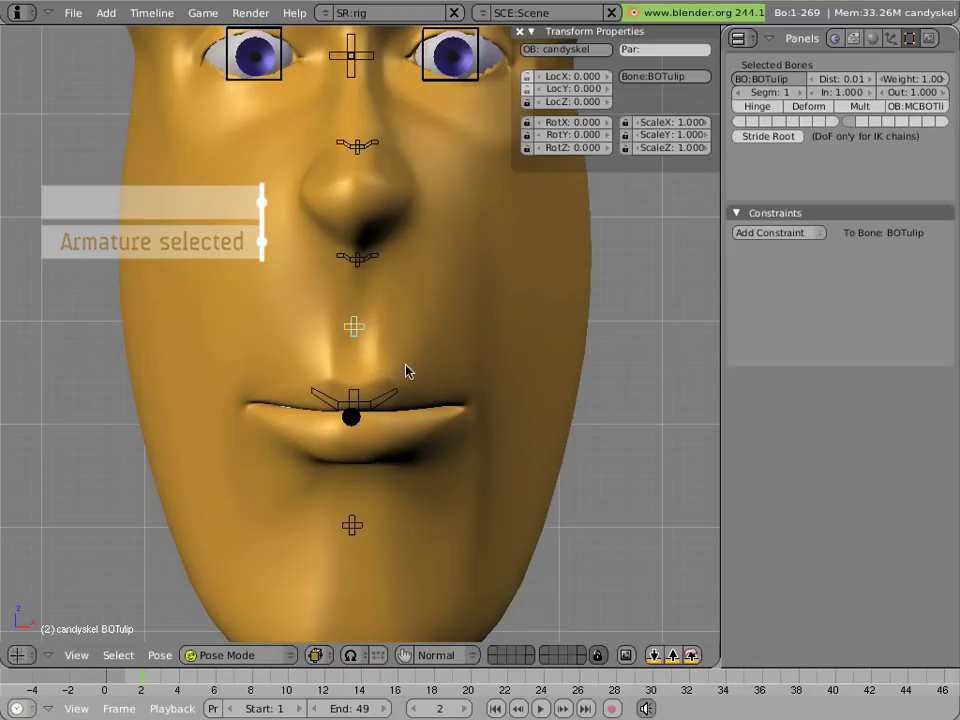
key(g)
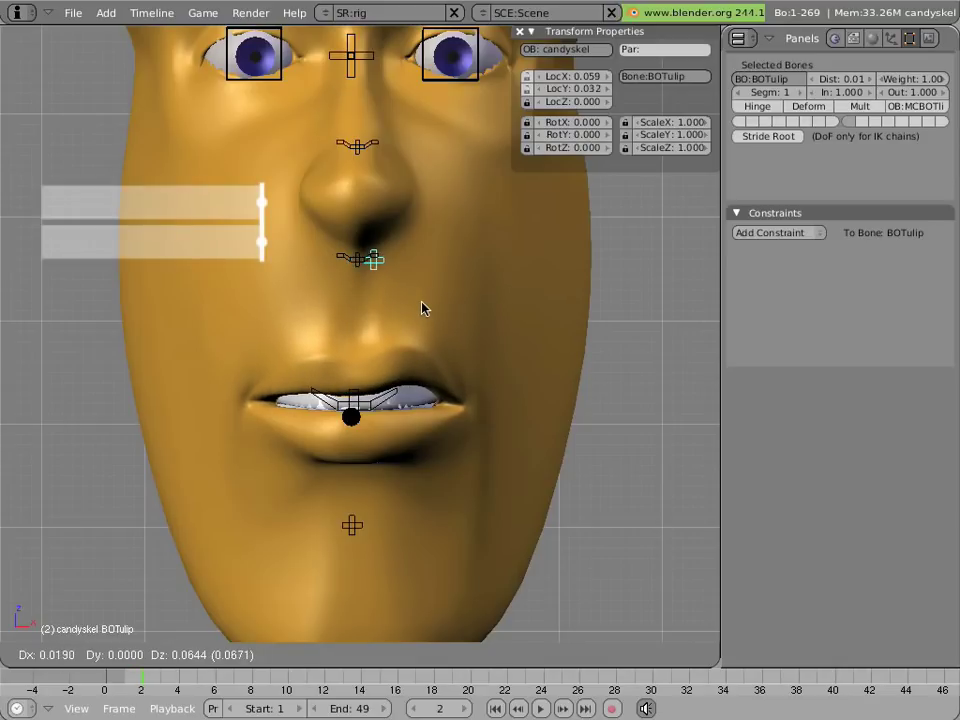
key(Escape)
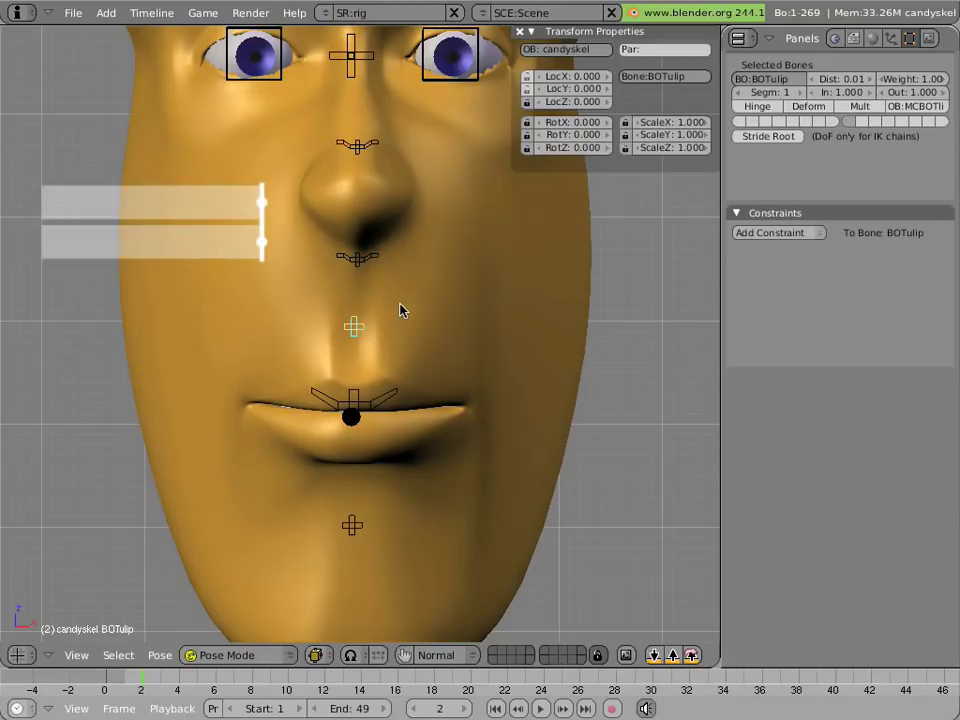
right_click(431, 362)
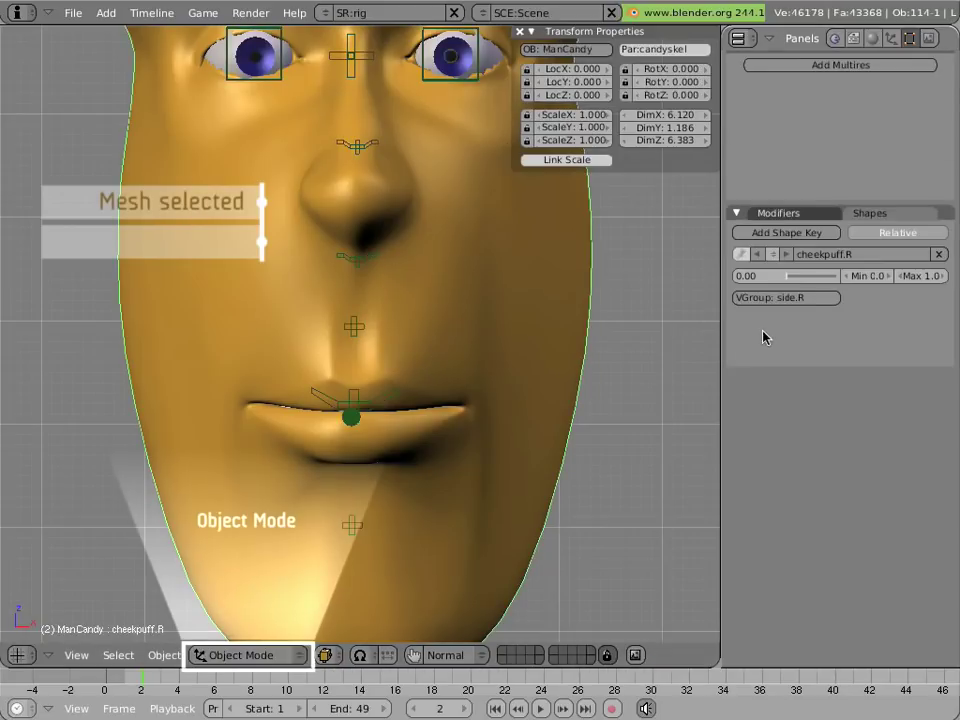
Lower the mesh's subdivision modifier level to 1
click(821, 214)
scroll(849, 452, down, 10)
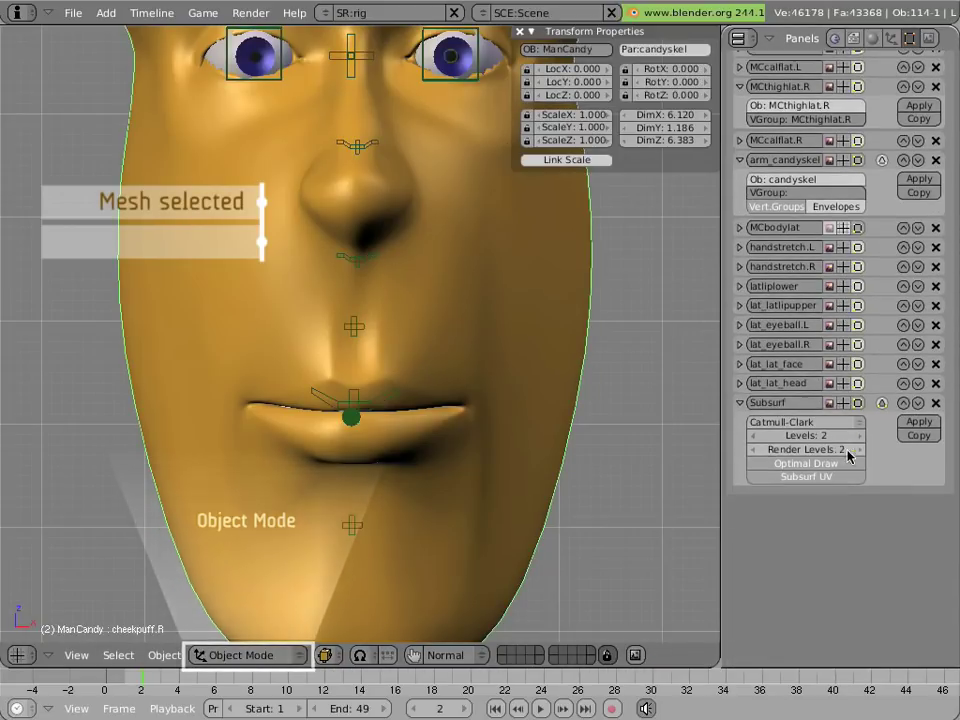
click(755, 436)
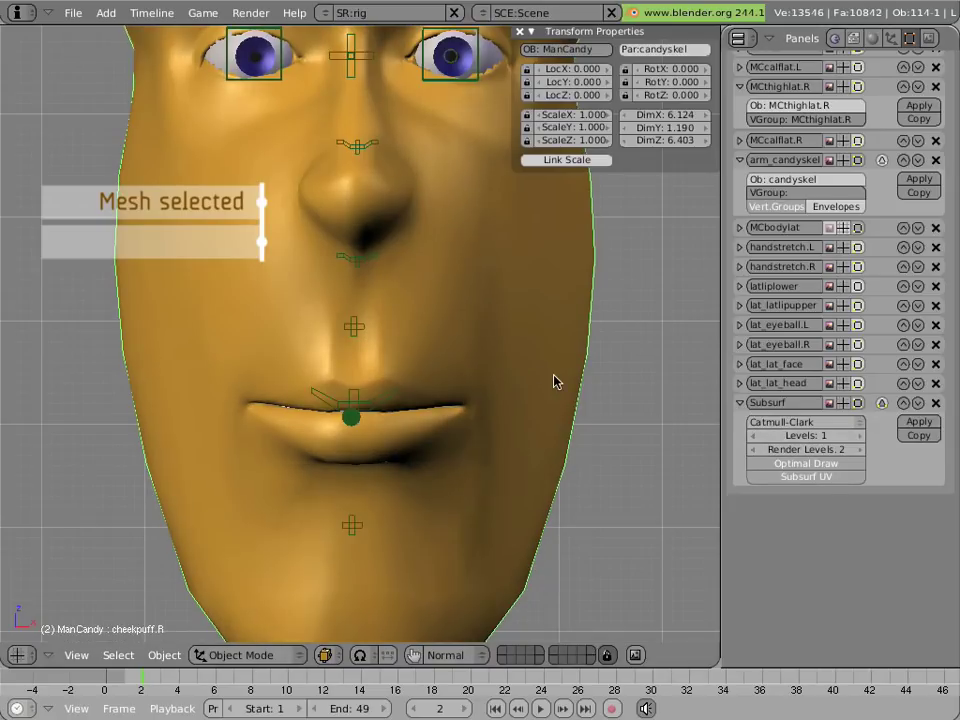
Grab the BOTulip bone to check the lips open, then cancel so it stays at rest
right_click(356, 335)
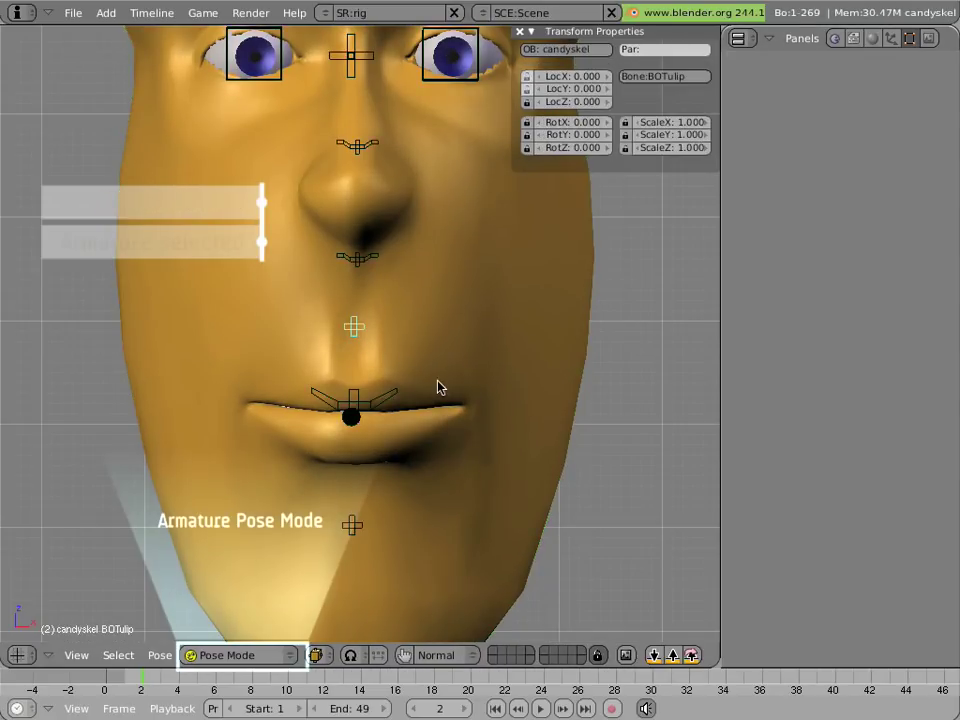
key(g)
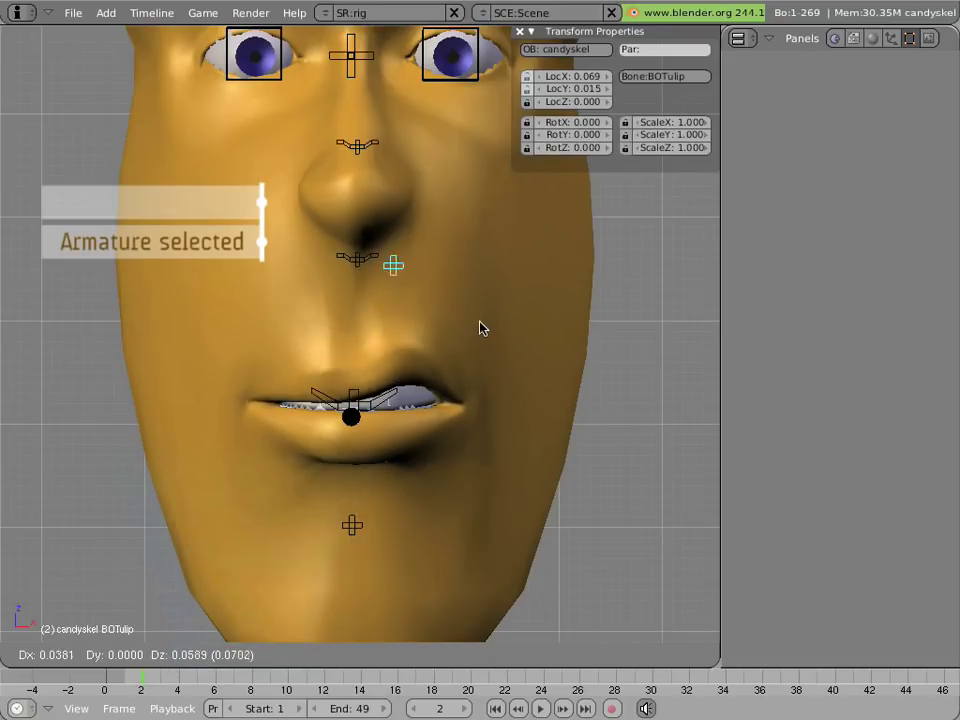
right_click(481, 330)
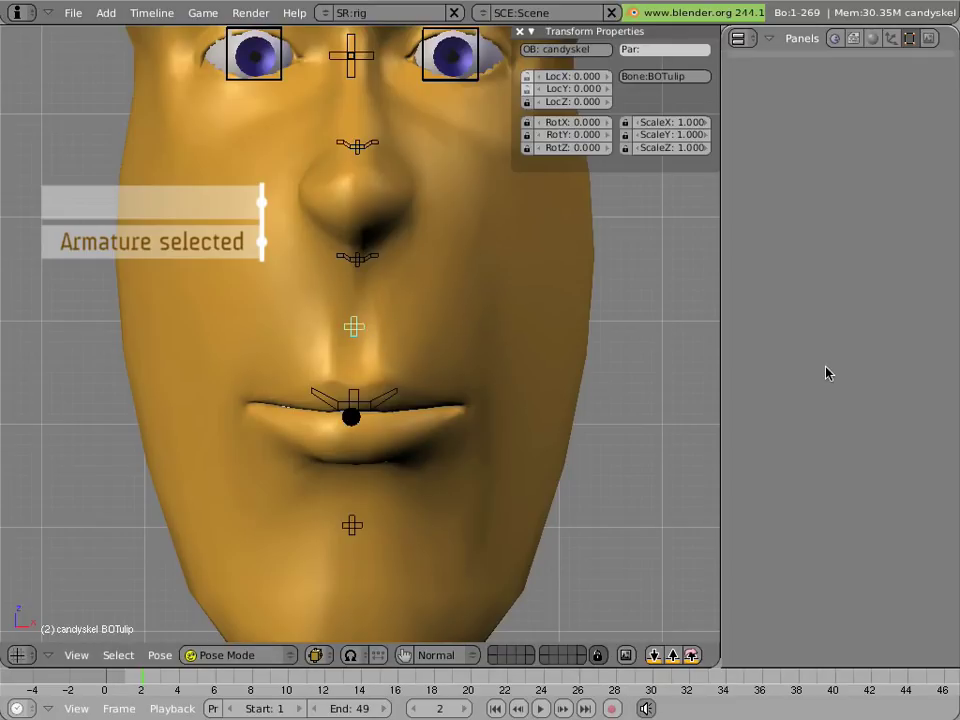
mouse_move(826, 372)
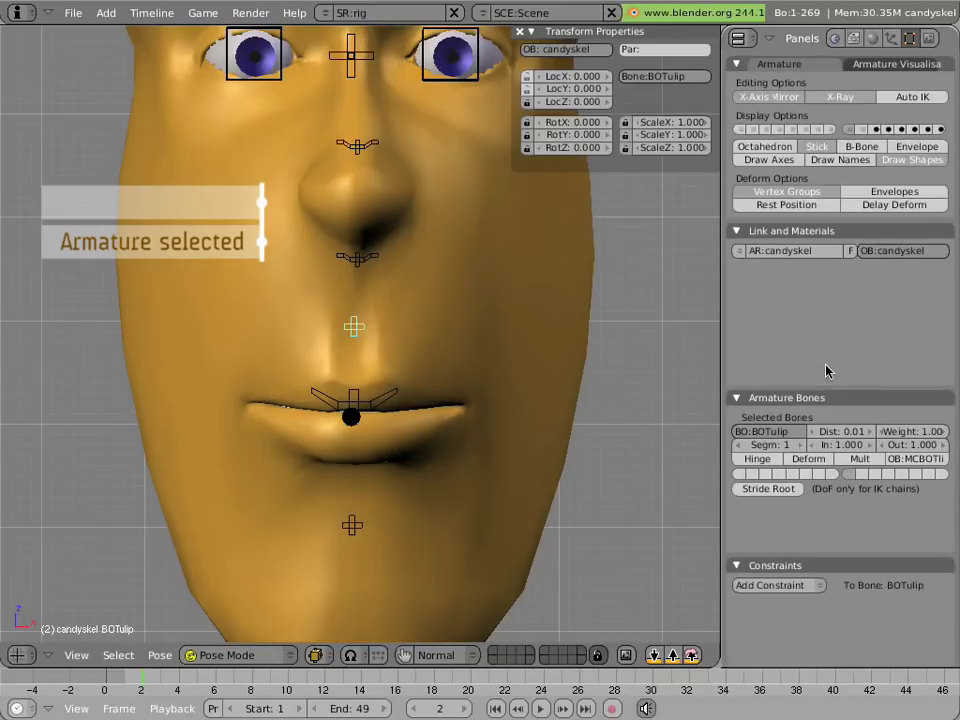
Turn off Draw Shapes so the face bones display without custom shapes
click(926, 161)
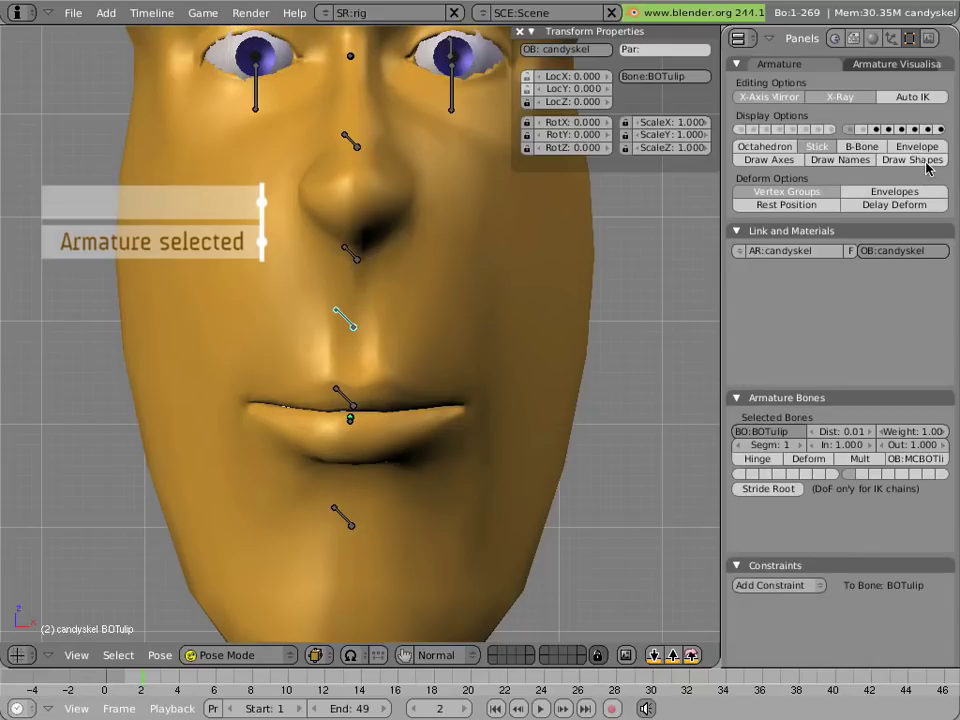
scroll(281, 366, up, 5)
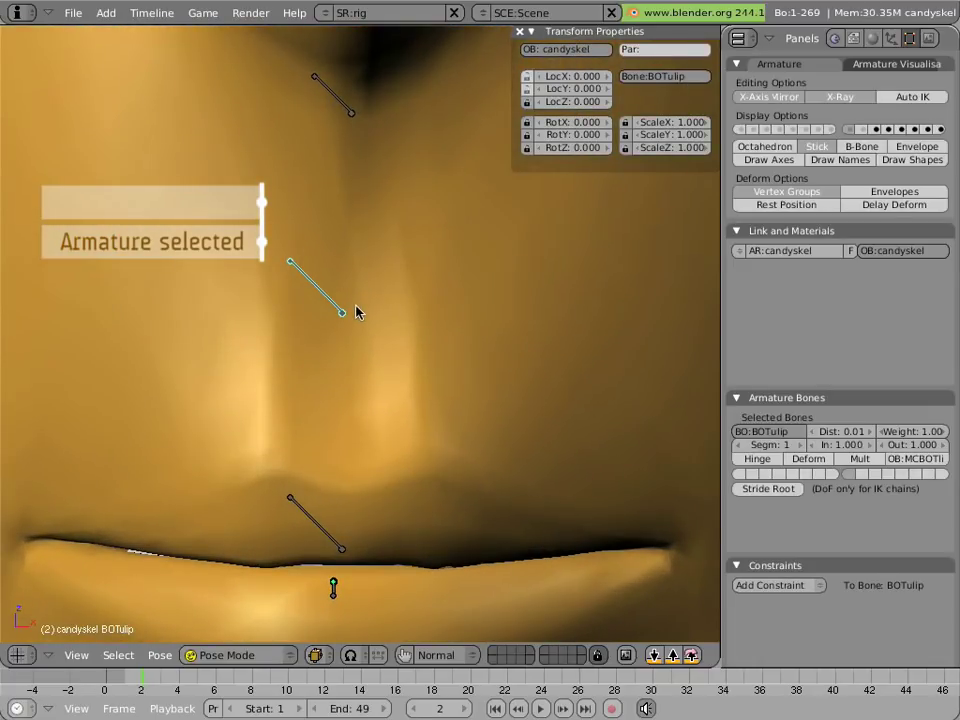
scroll(357, 313, down, 5)
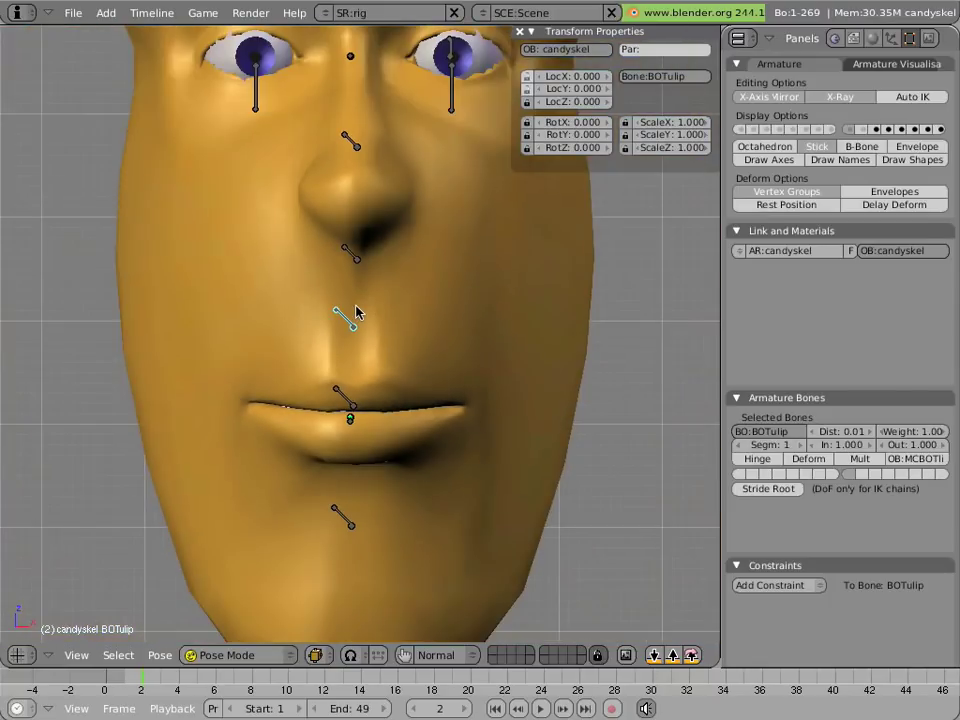
scroll(357, 313, up, 5)
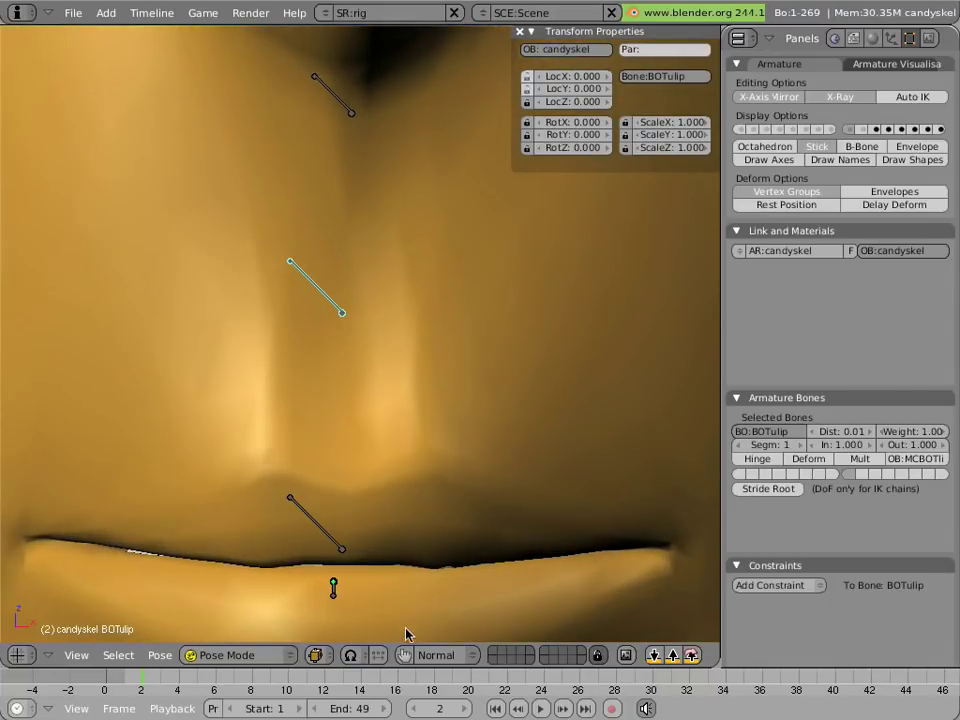
Enable the 3D transform manipulator in translate mode and select the ManCandy face mesh
click(403, 655)
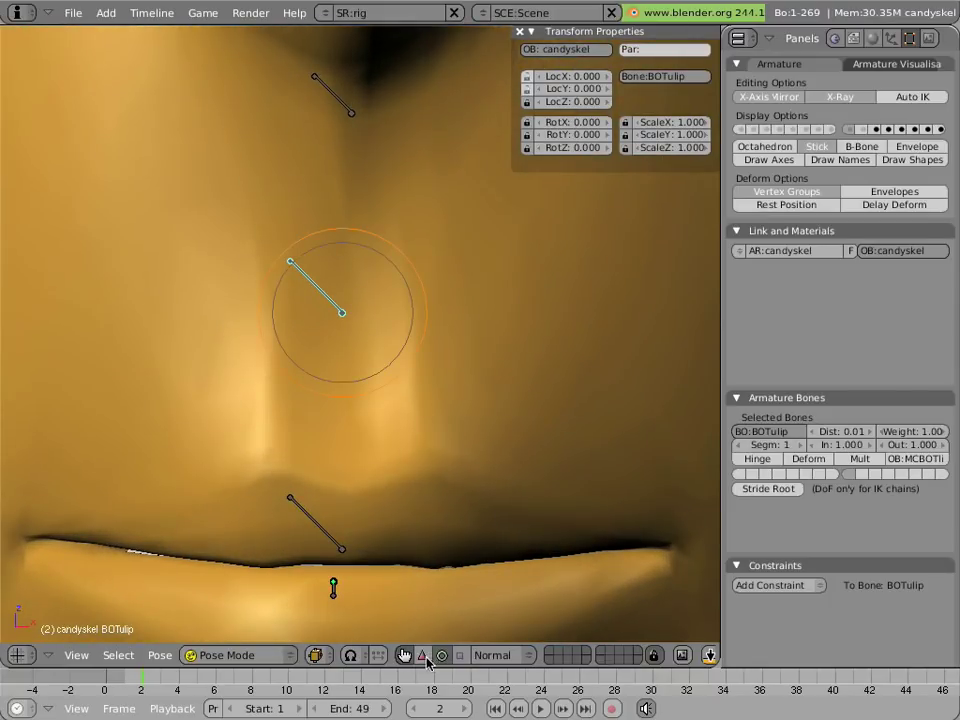
click(422, 655)
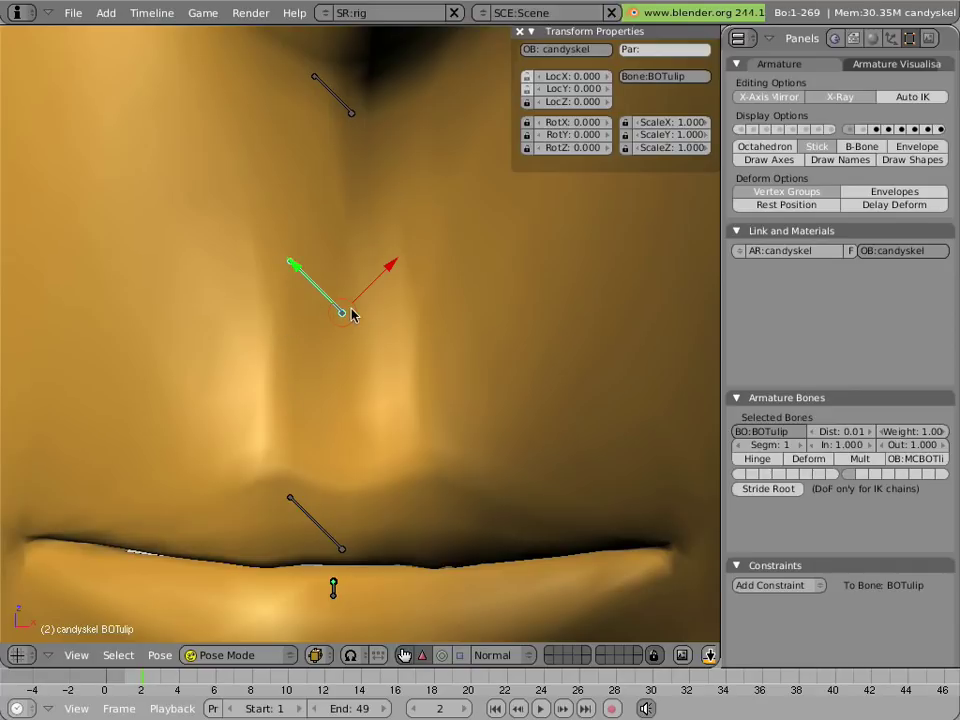
scroll(289, 366, down, 6)
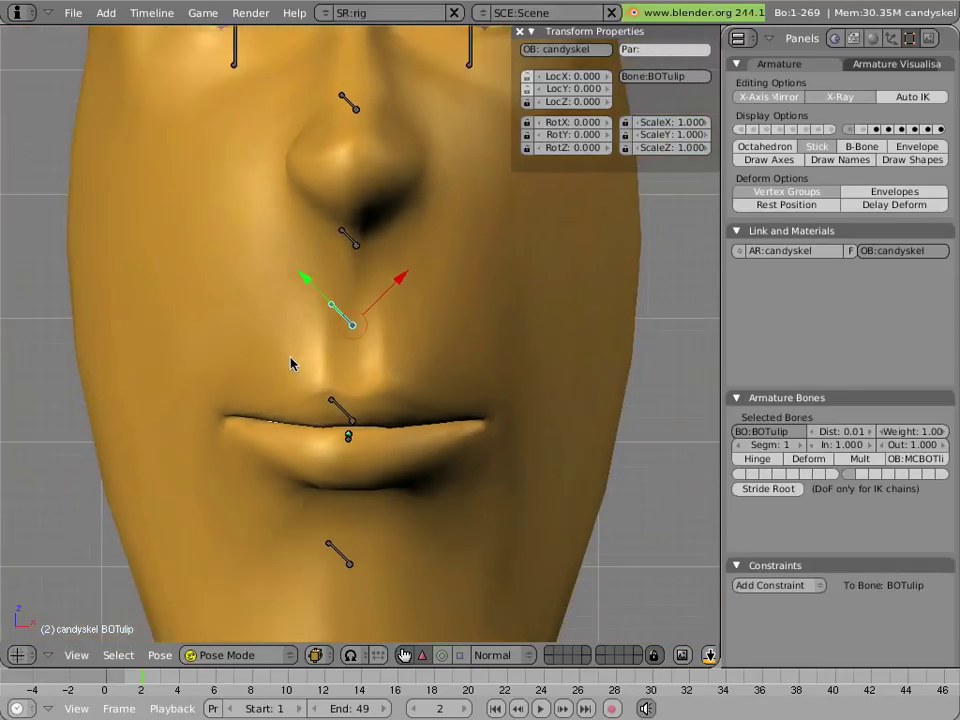
scroll(291, 364, up, 4)
scroll(291, 364, up, 2)
scroll(291, 364, down, 4)
scroll(291, 364, up, 4)
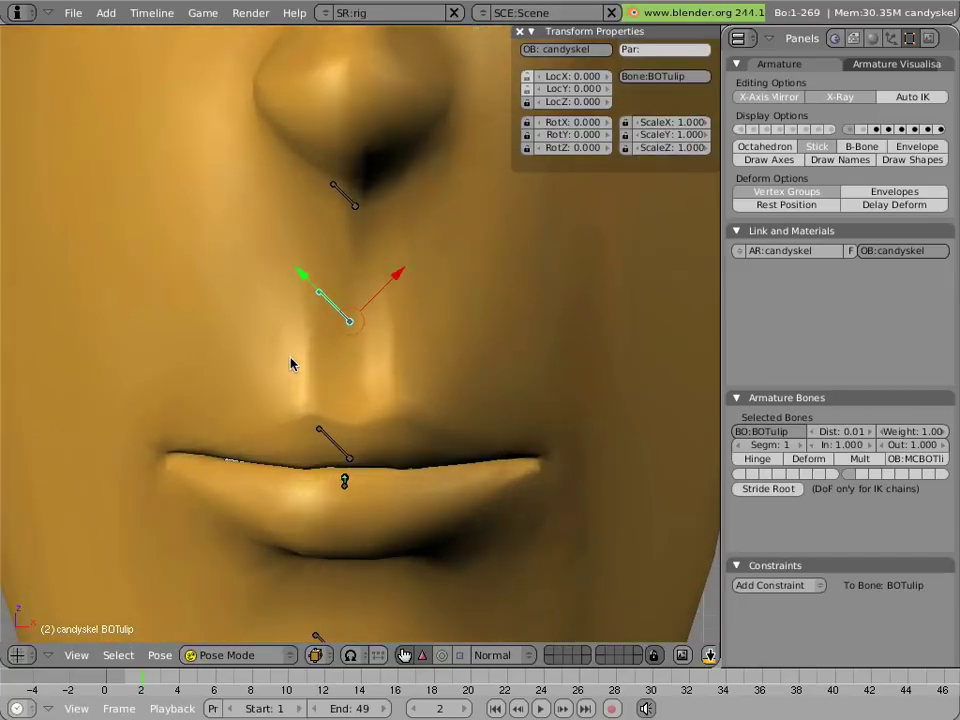
scroll(291, 364, down, 4)
scroll(291, 364, up, 3)
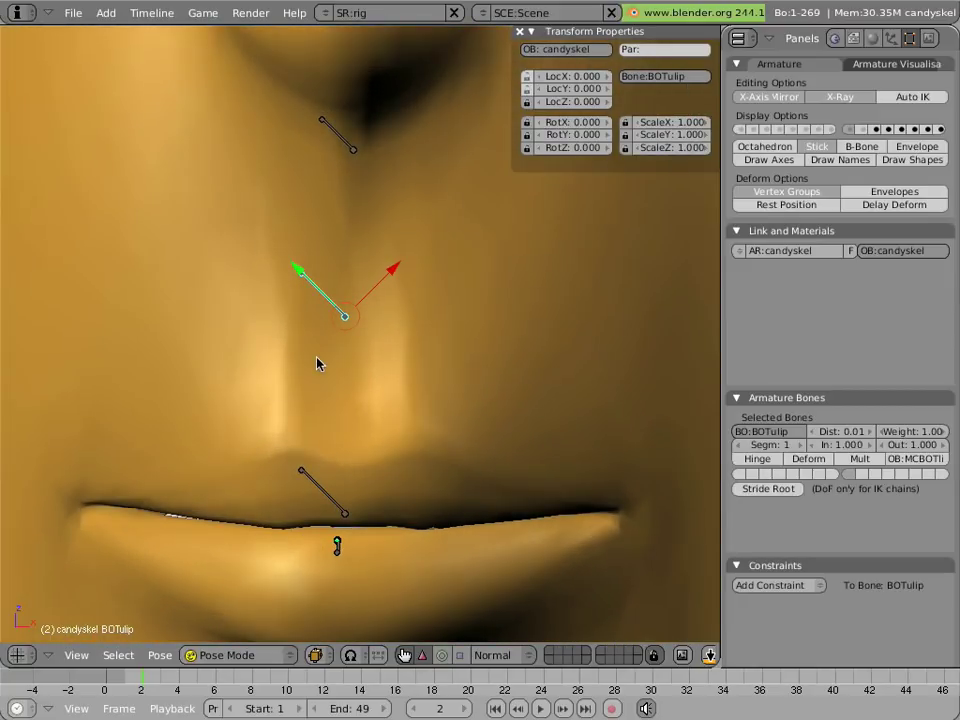
right_click(428, 364)
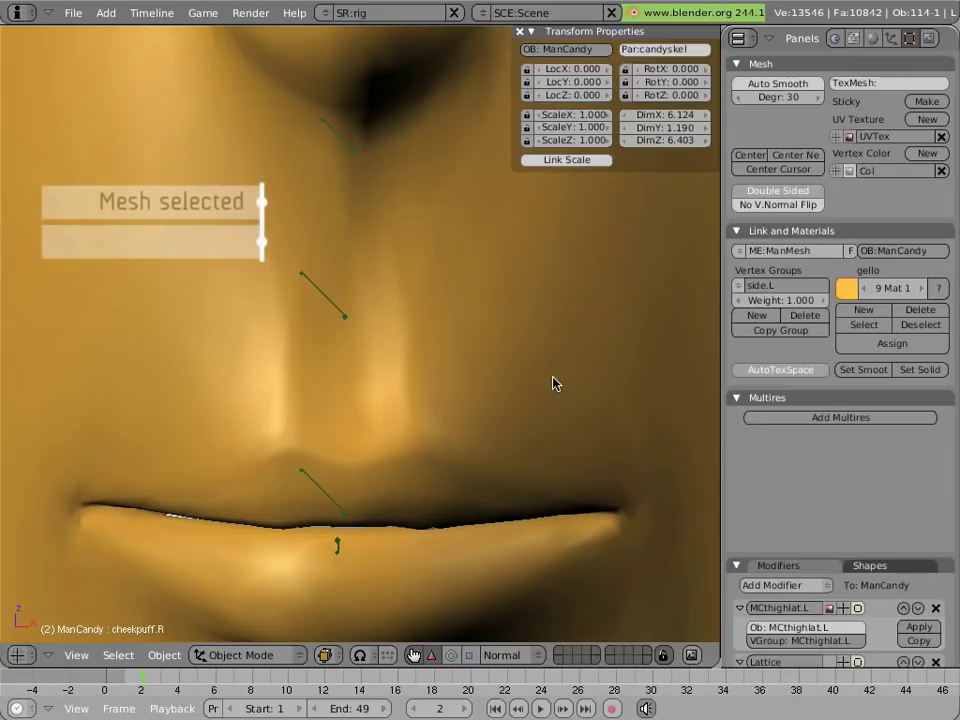
Split the viewport into two stacked areas and make the lower one an Ipo Curve Editor
scroll(553, 384, down, 4)
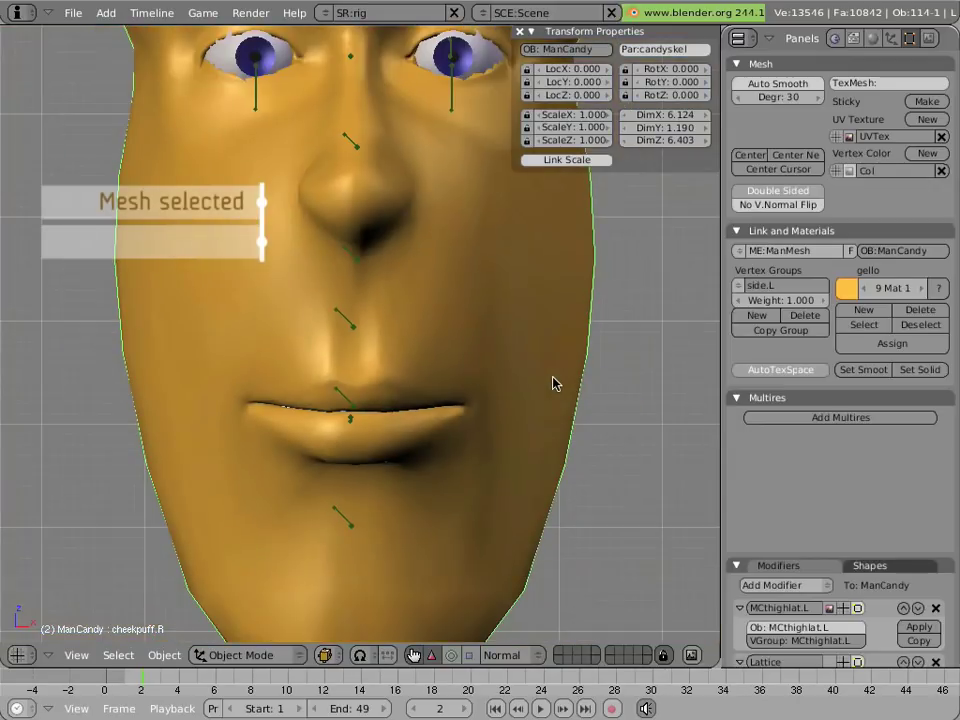
right_click(721, 400)
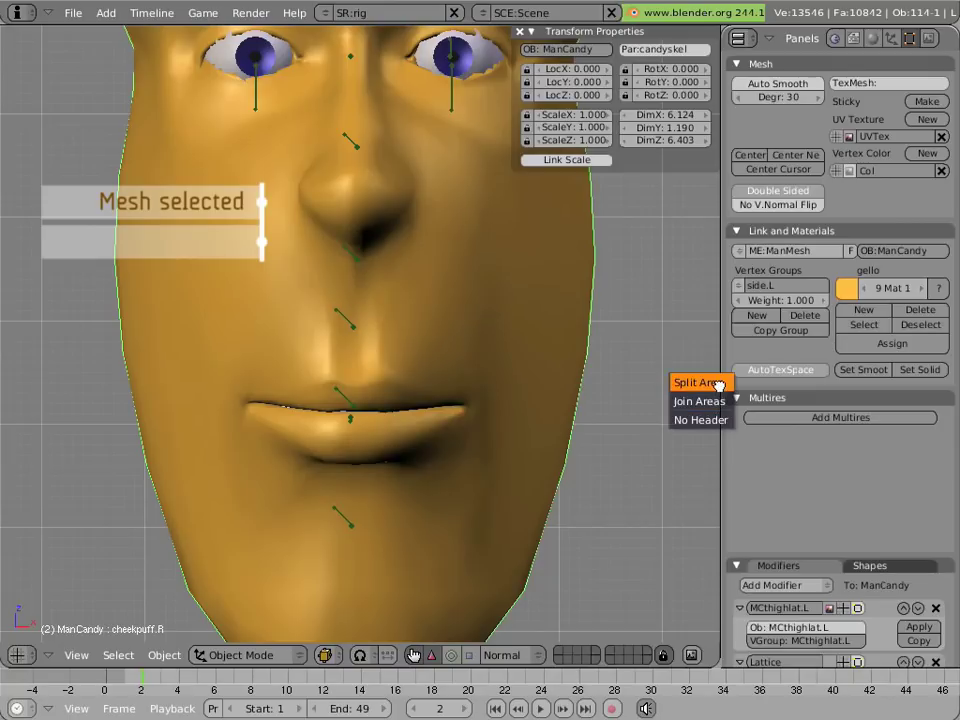
click(693, 382)
click(700, 374)
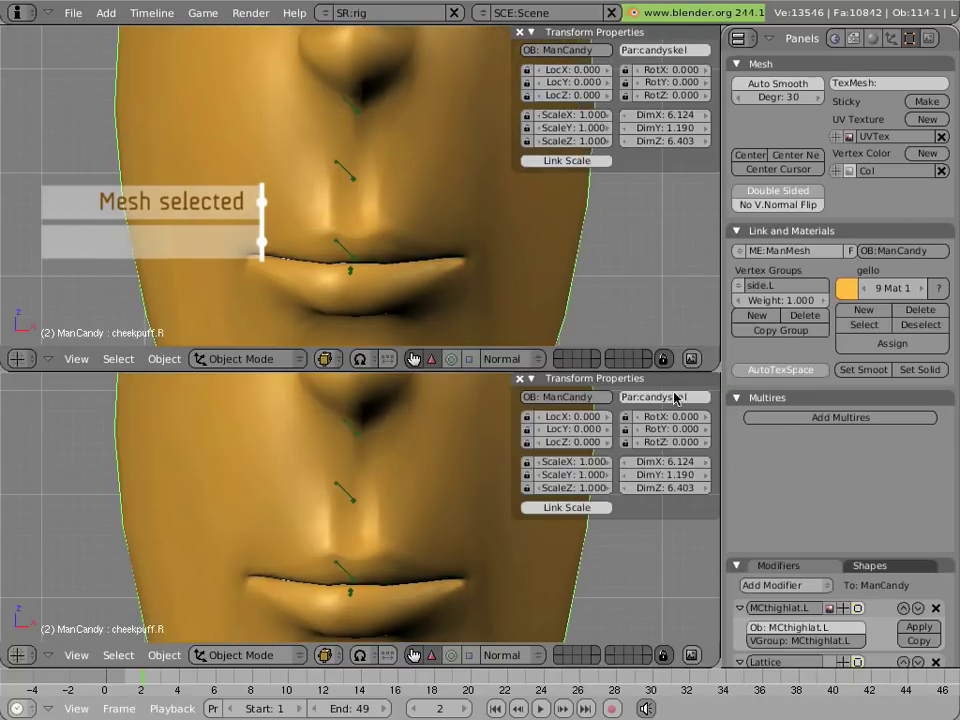
click(17, 656)
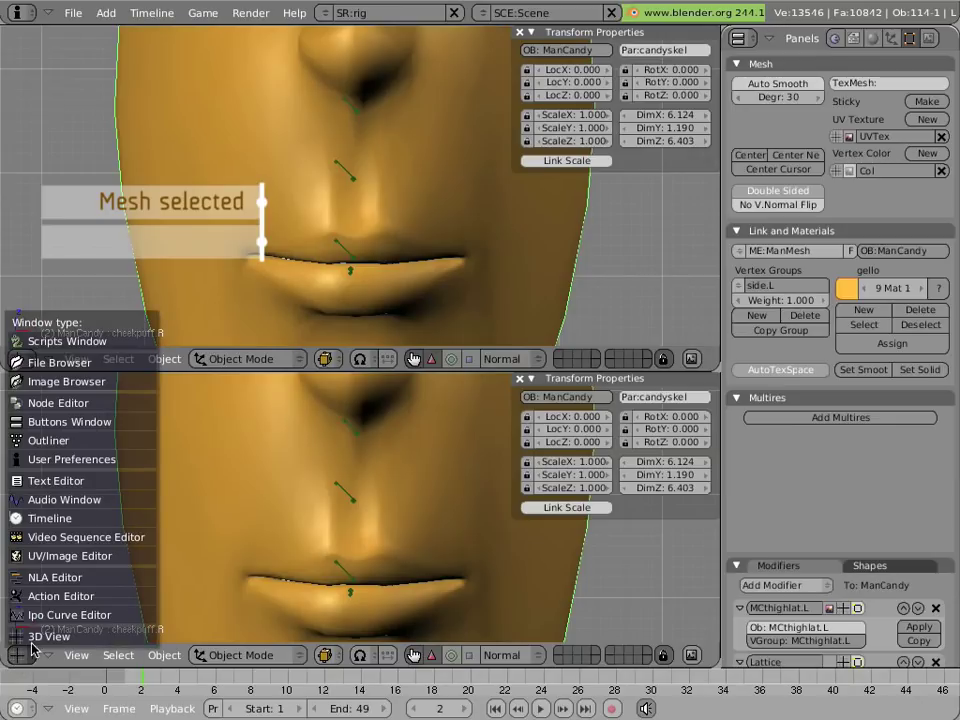
click(38, 619)
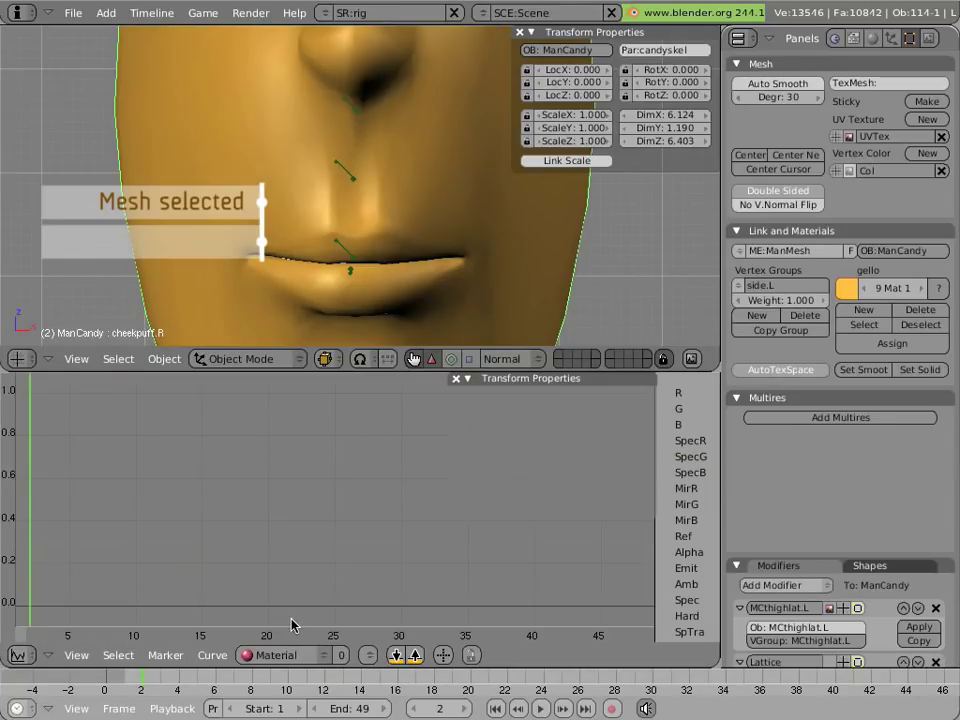
click(304, 656)
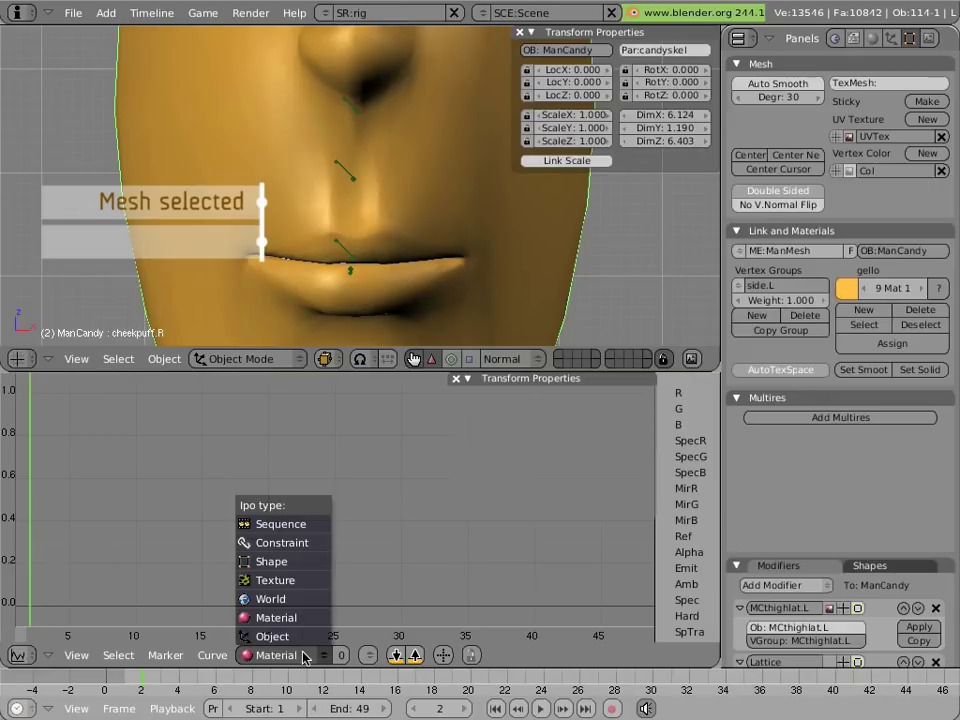
Show the Shape key curves in the curve editor and close its properties panel
click(302, 569)
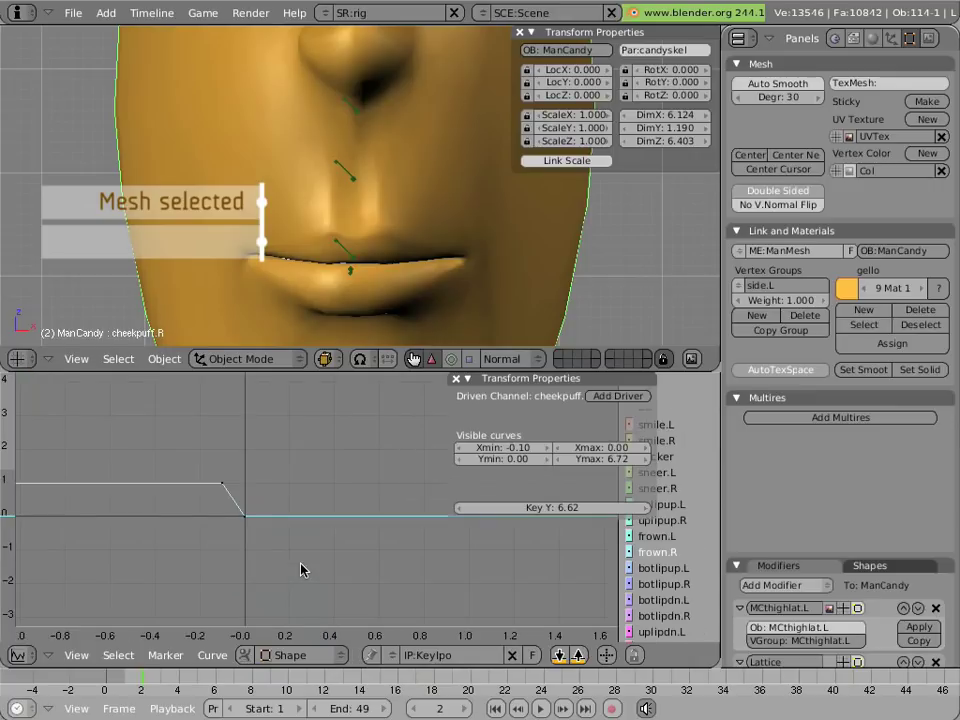
click(457, 385)
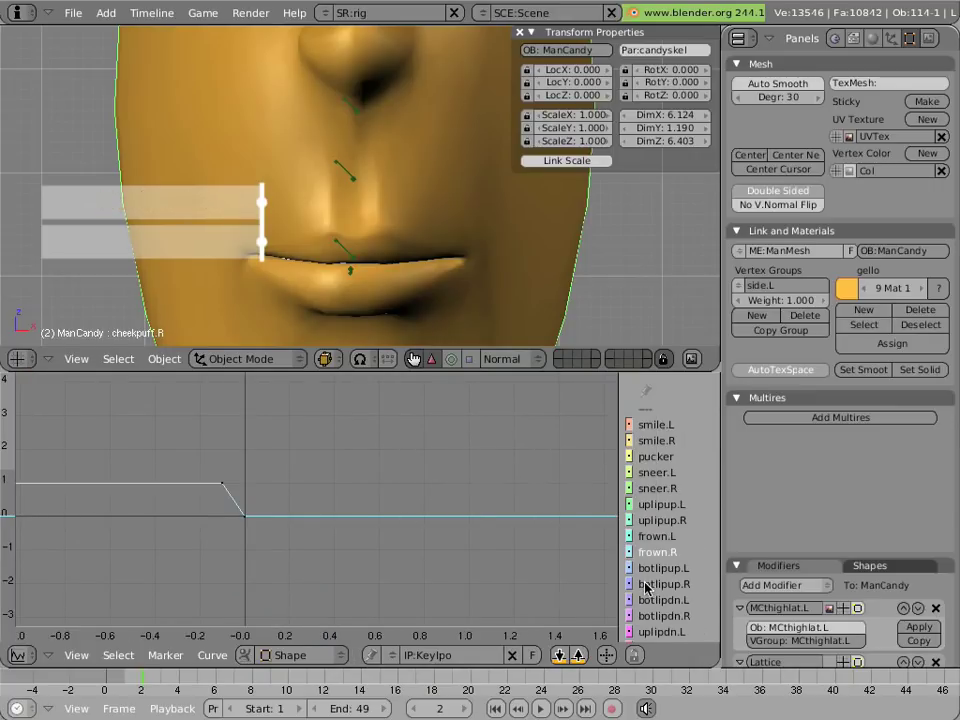
scroll(650, 547, down, 1)
scroll(650, 548, down, 7)
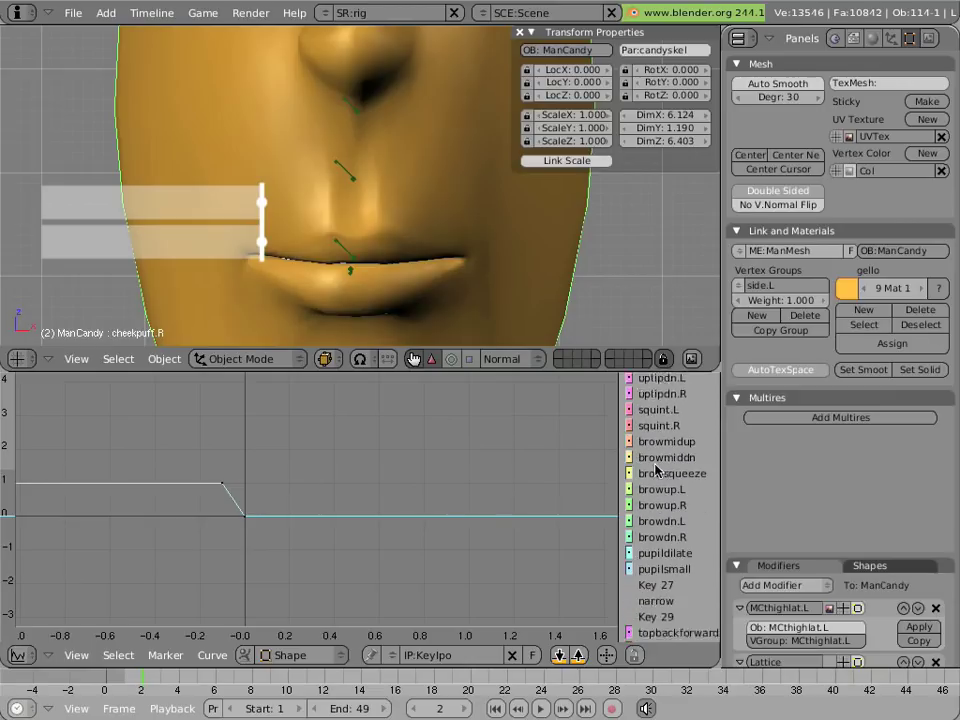
scroll(650, 603, down, 5)
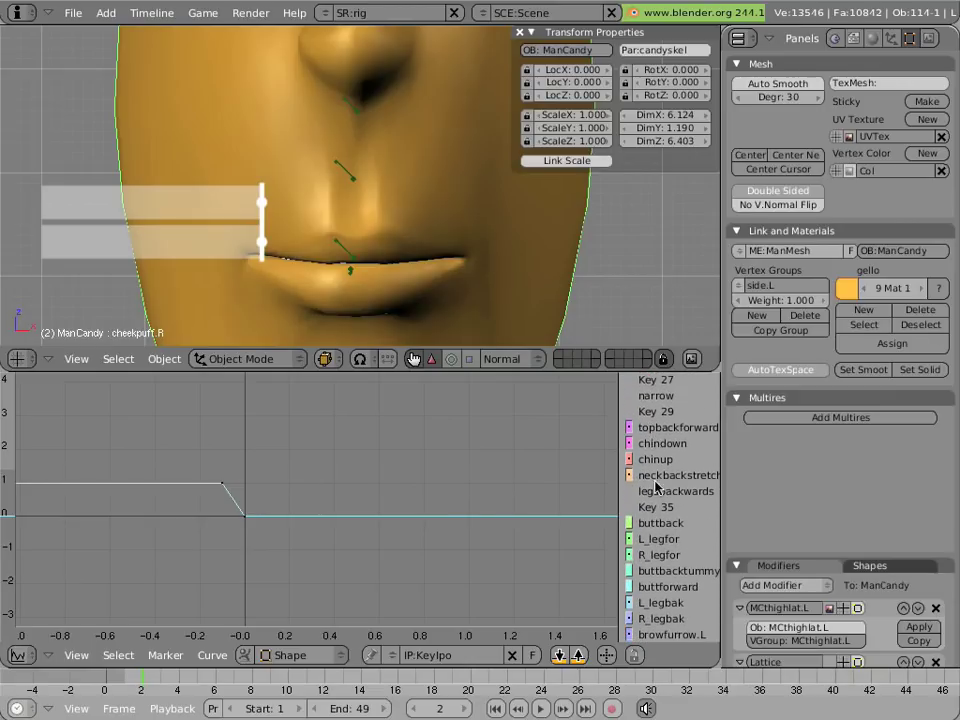
scroll(659, 600, down, 4)
scroll(660, 595, up, 8)
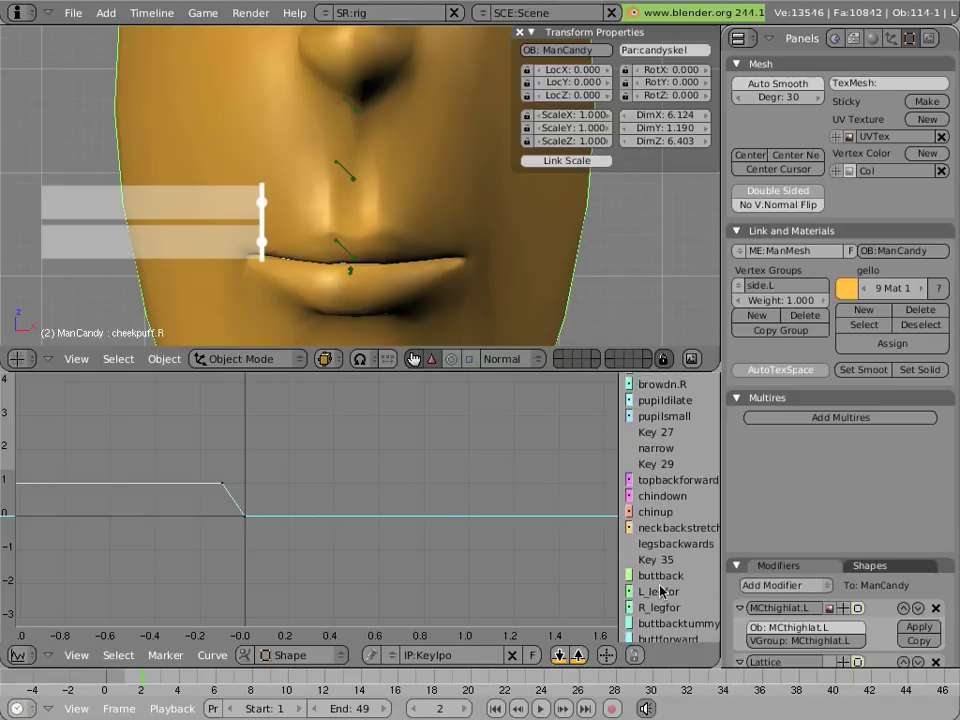
scroll(660, 570, up, 5)
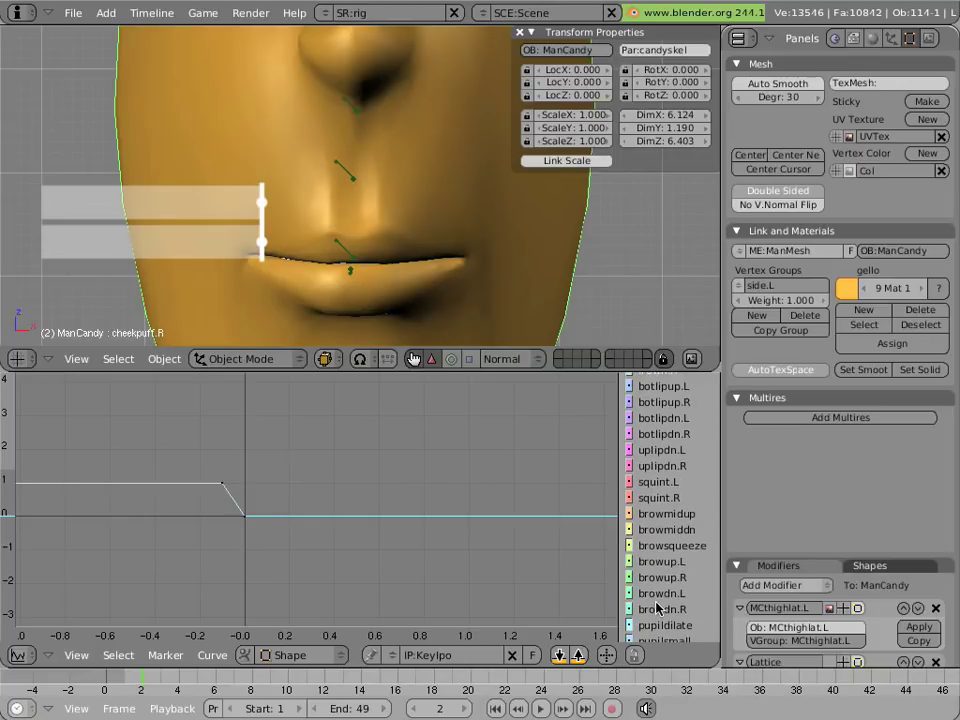
scroll(658, 555, up, 2)
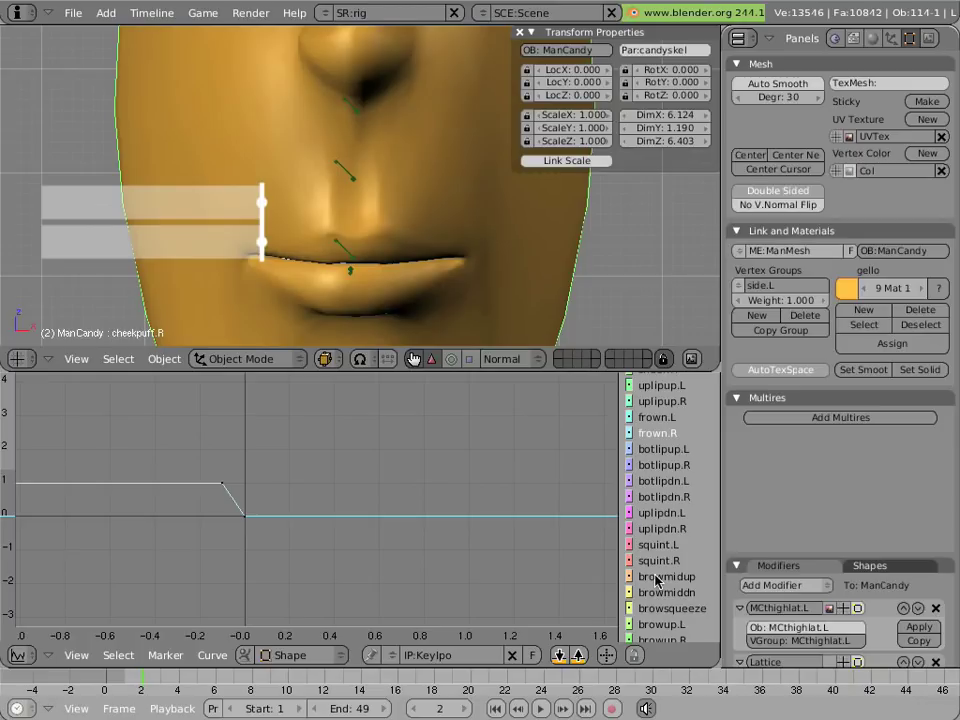
scroll(660, 578, up, 1)
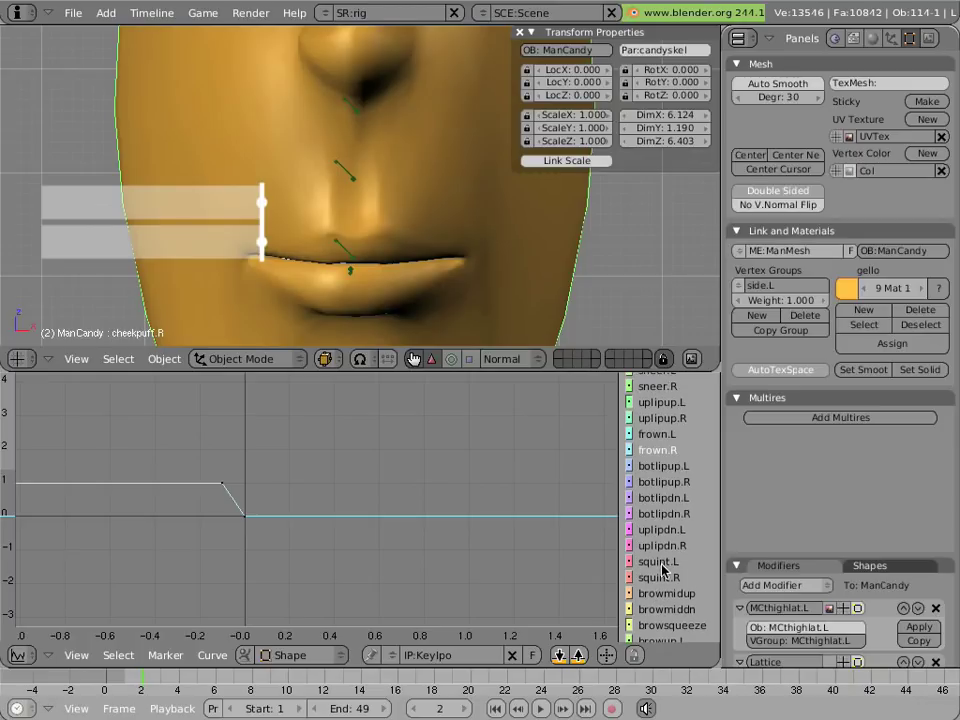
scroll(660, 565, up, 1)
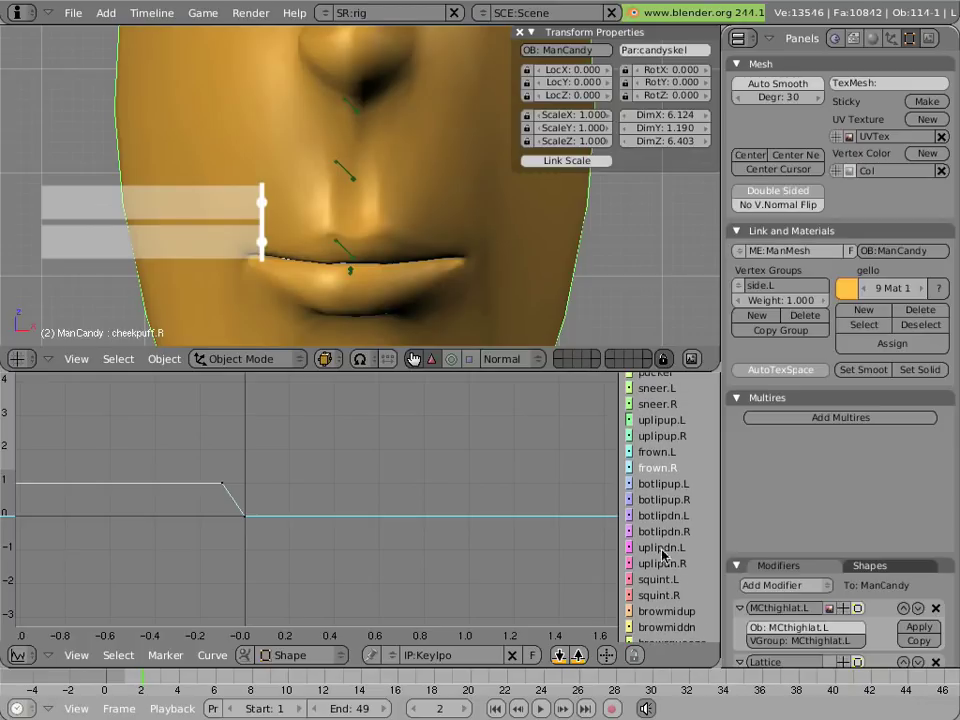
Make uplipup.R the active channel, test-move BOTulip, then reselect the ManCandy mesh
click(661, 420)
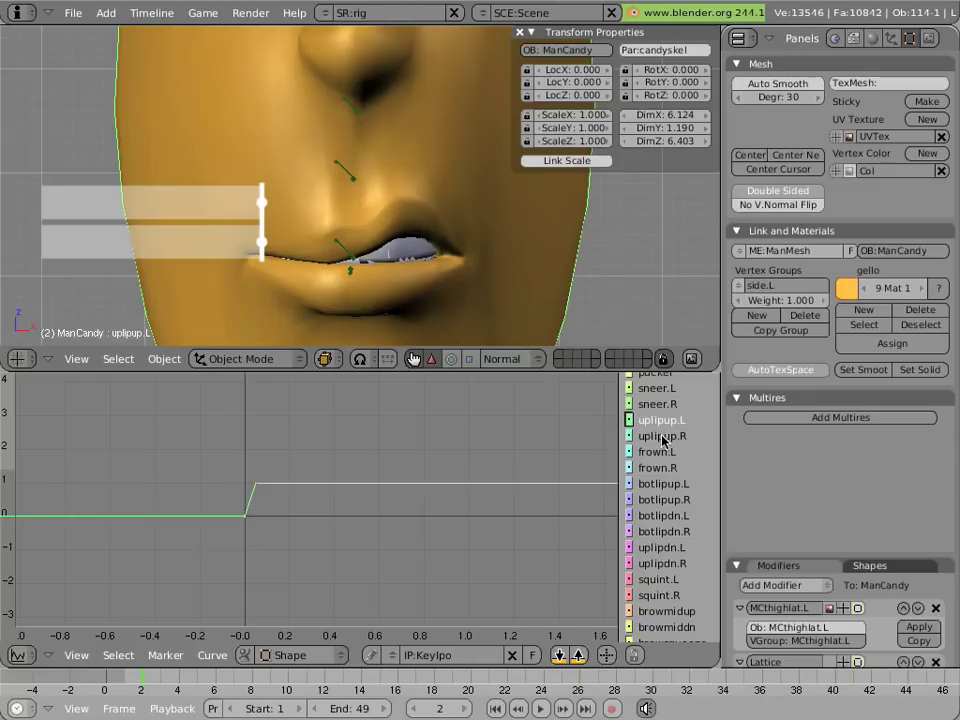
click(662, 436)
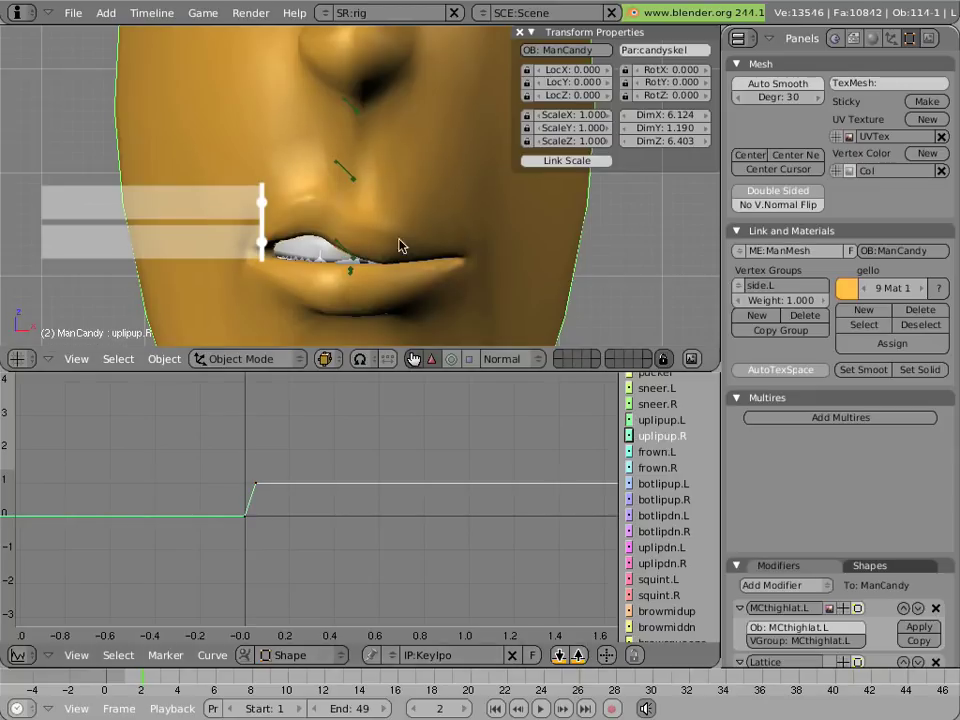
right_click(350, 252)
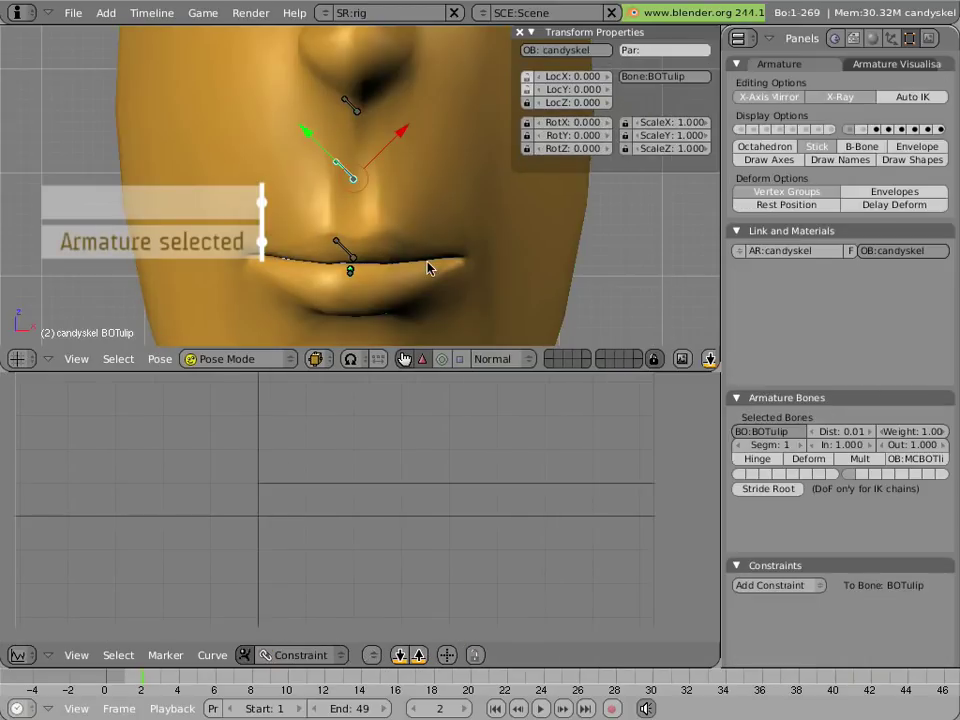
key(g)
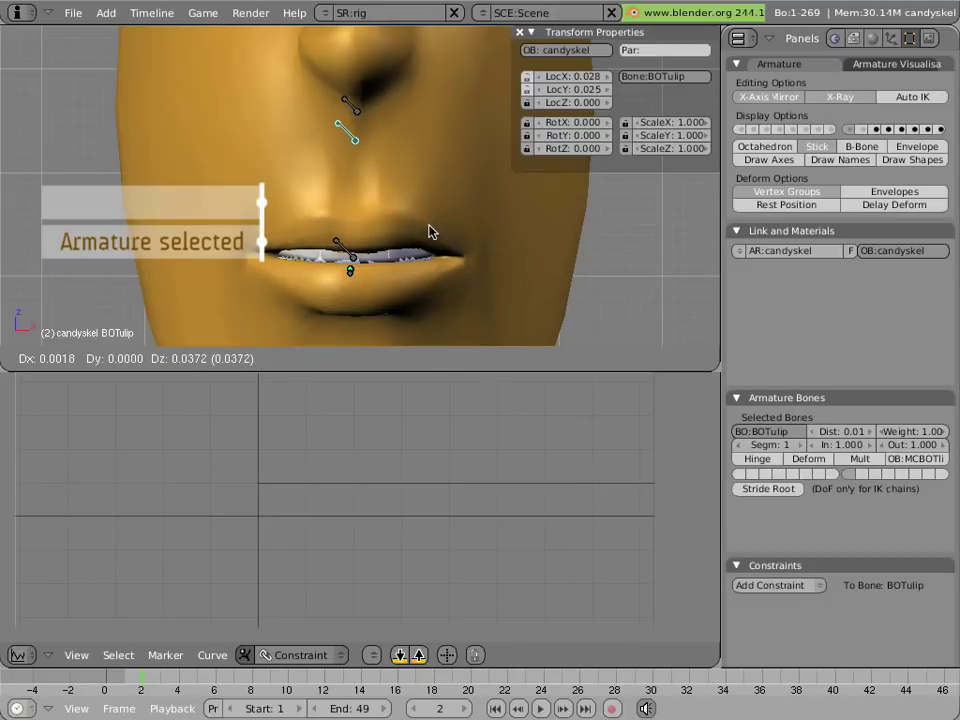
key(Escape)
right_click(458, 249)
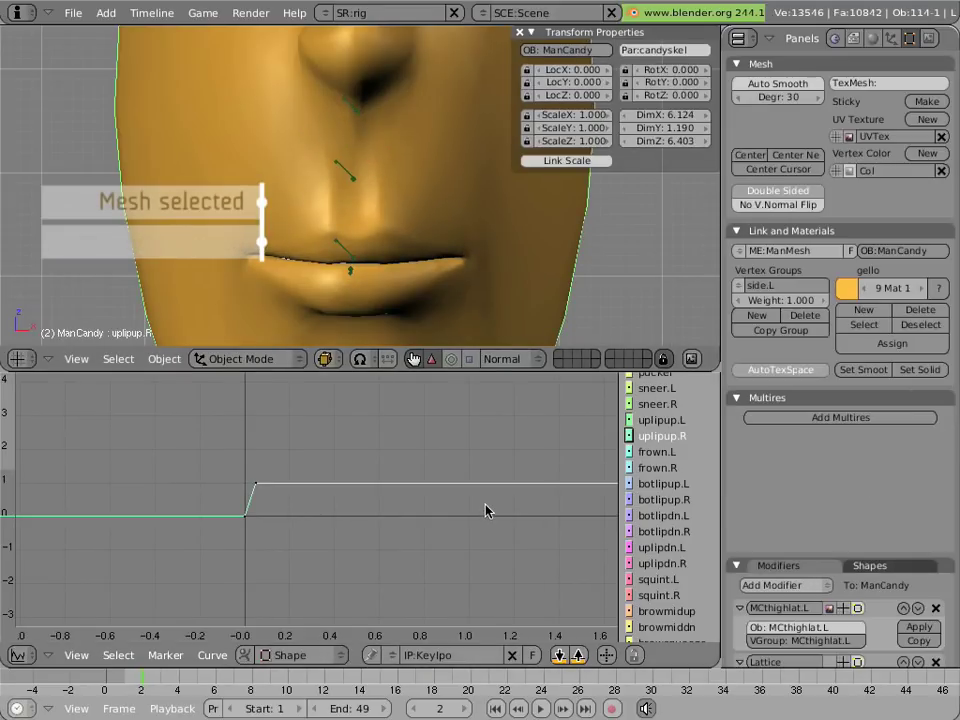
Show the uplipup.R driver panel, test-grab BOTulip, then view uplipup.L's driver on BOTulip Loc X
key(n)
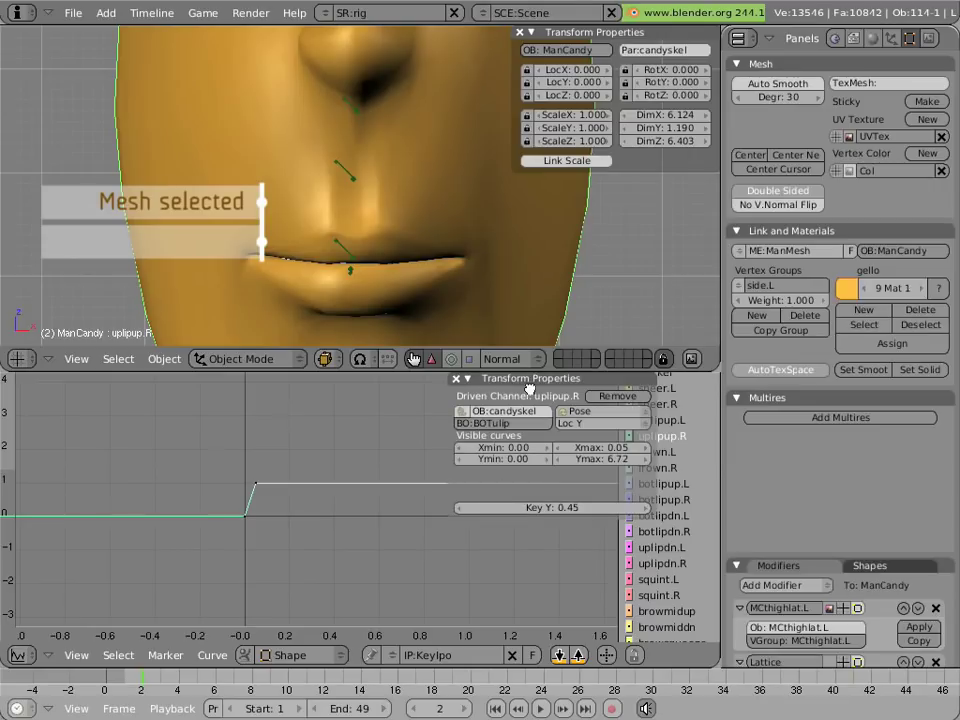
drag(538, 382, 460, 427)
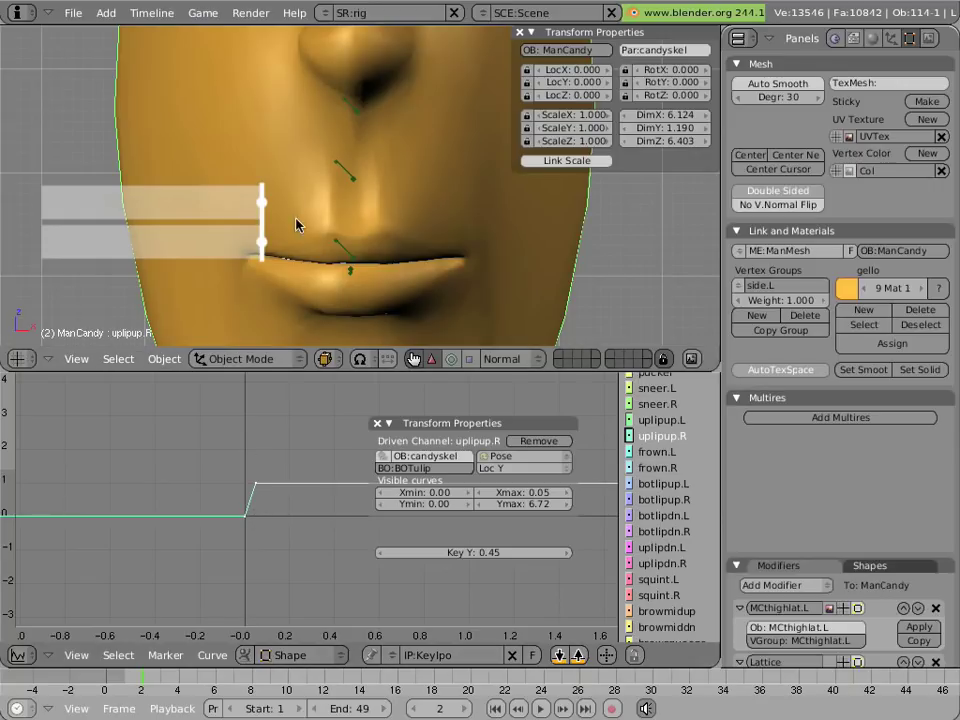
right_click(348, 173)
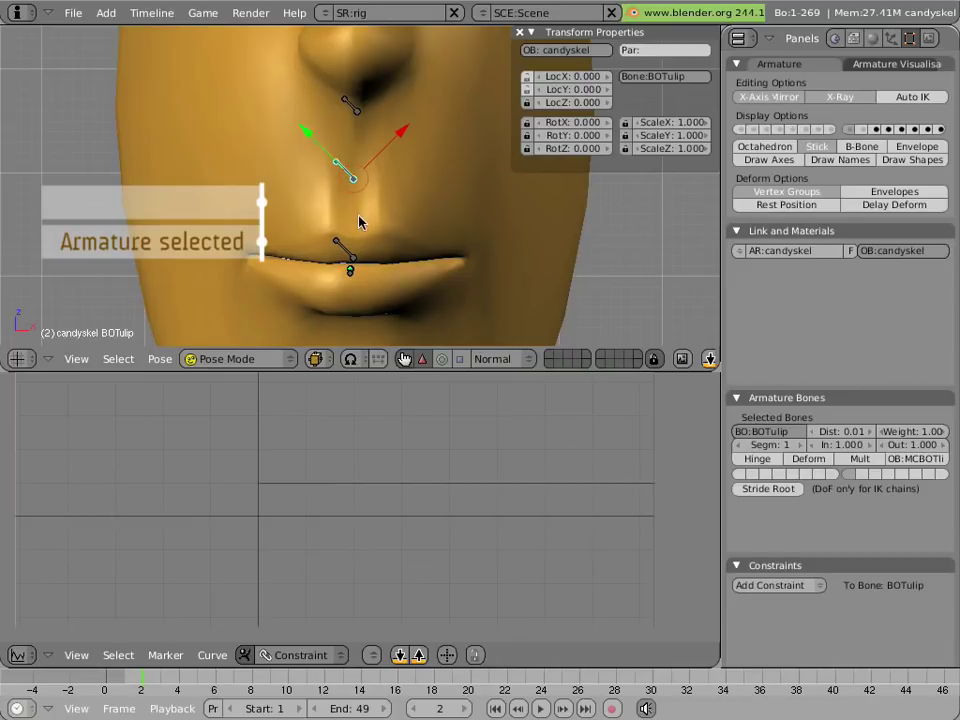
key(g)
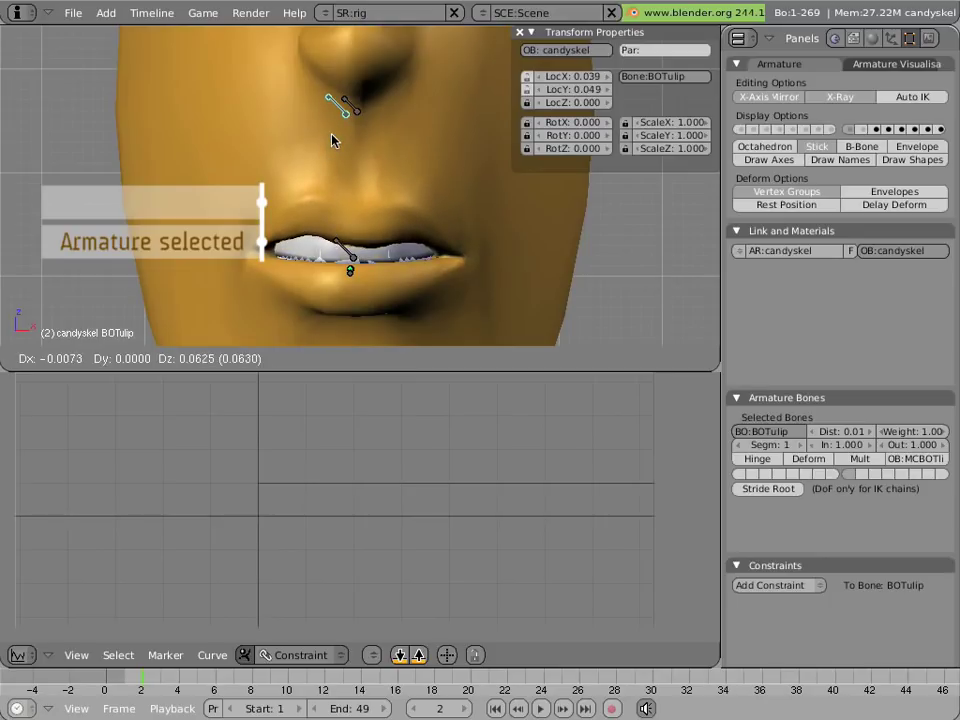
right_click(333, 140)
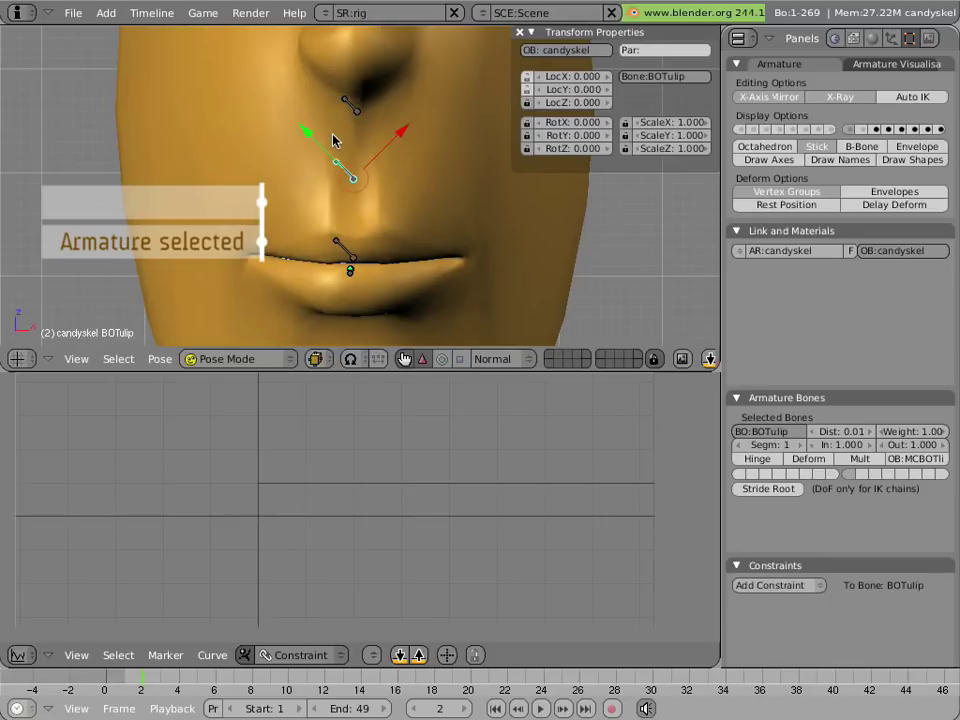
right_click(397, 208)
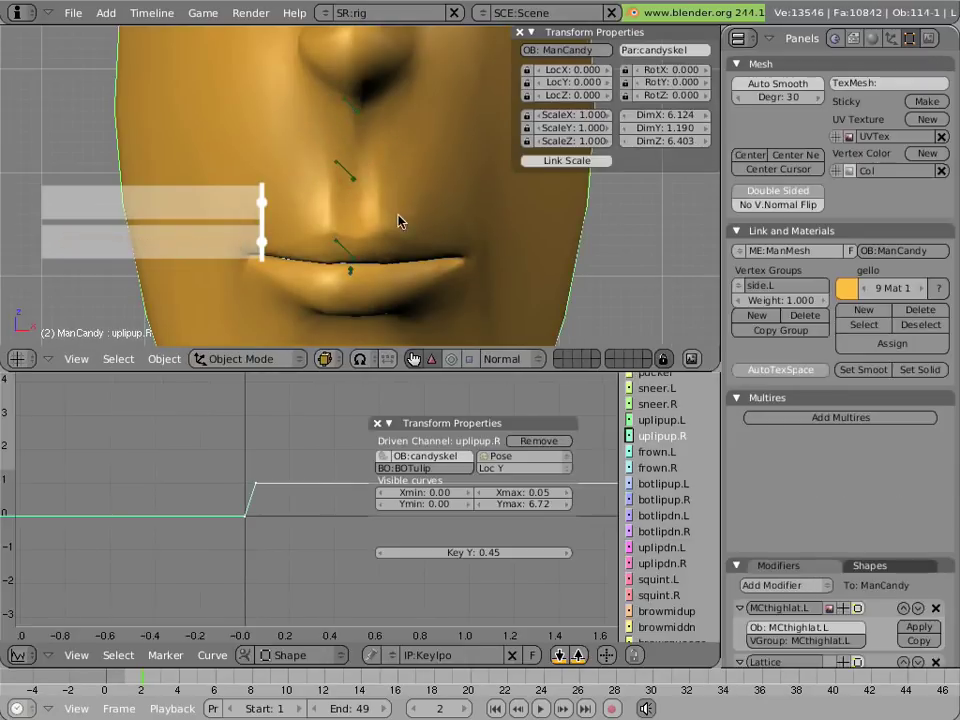
click(661, 420)
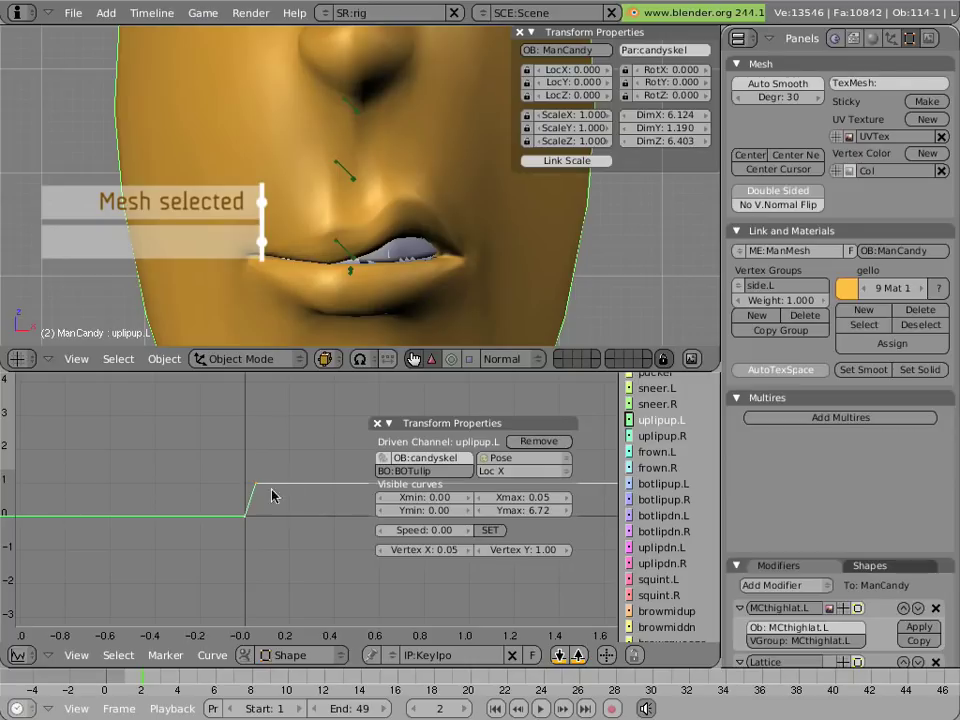
right_click(353, 185)
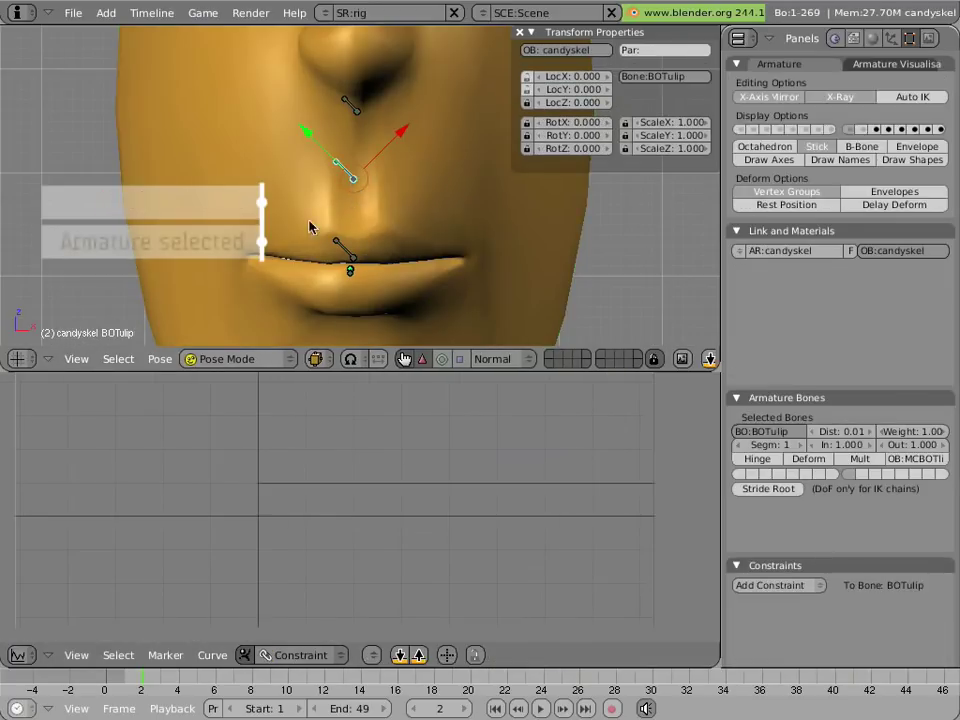
key(g)
key(x)
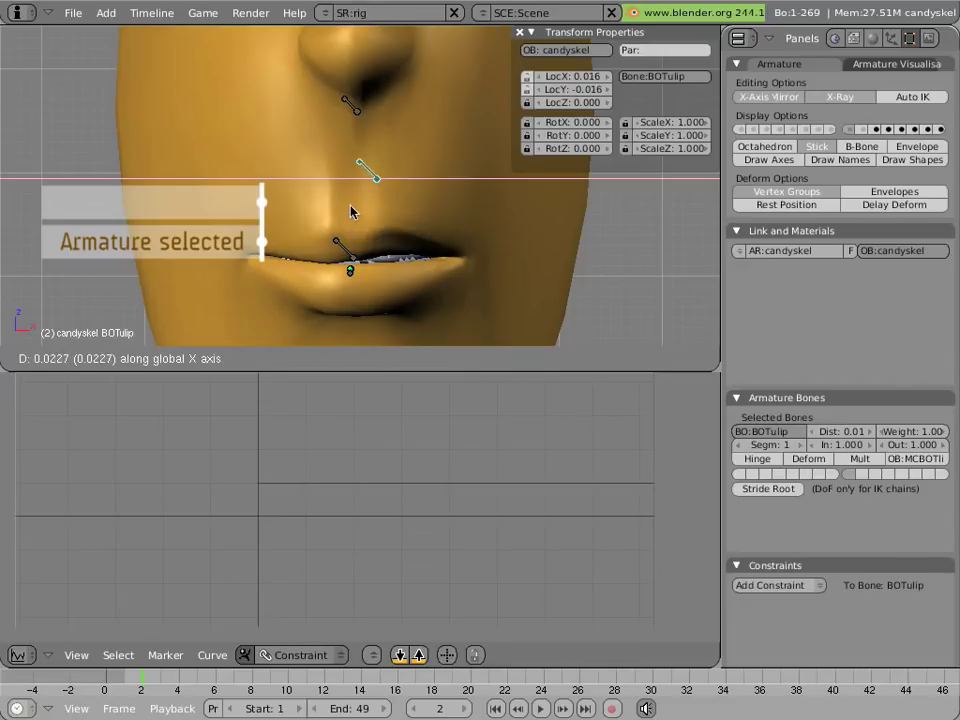
key(Escape)
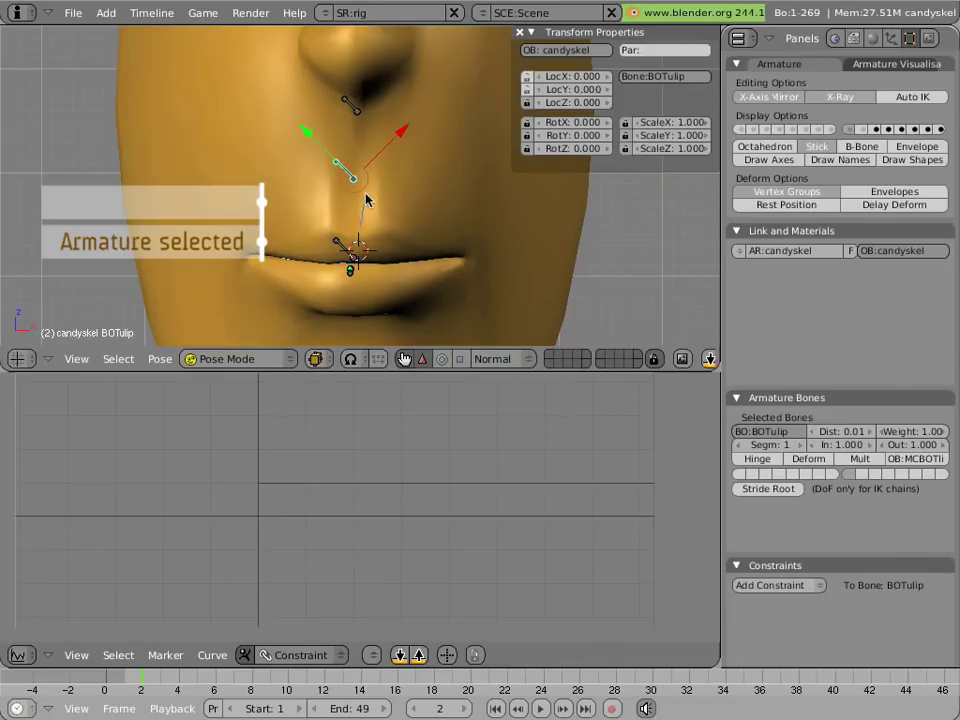
key(g)
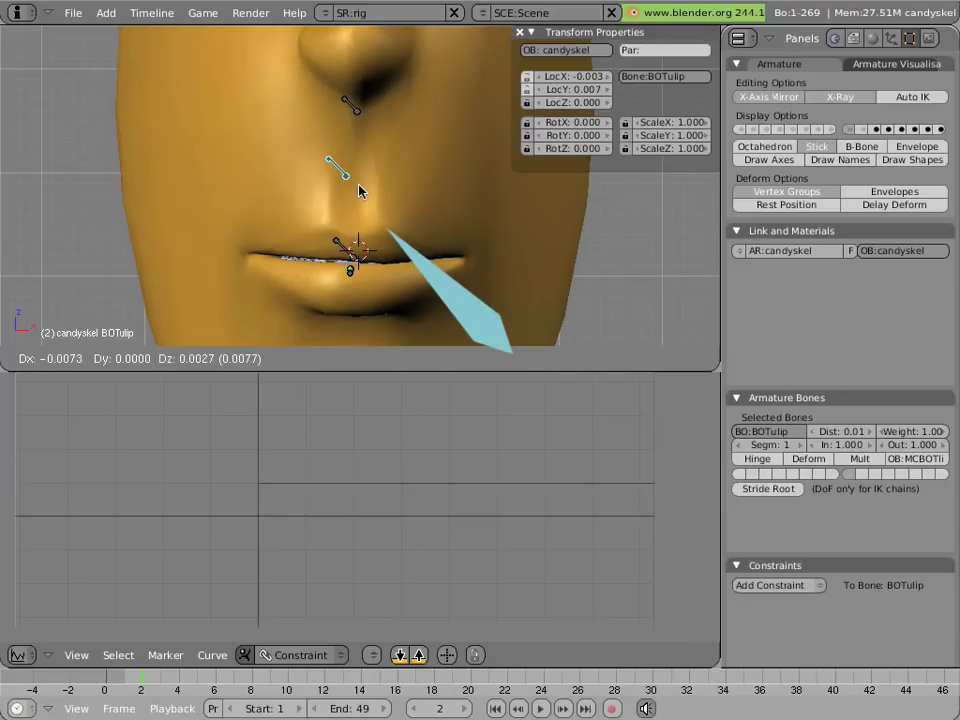
key(Escape)
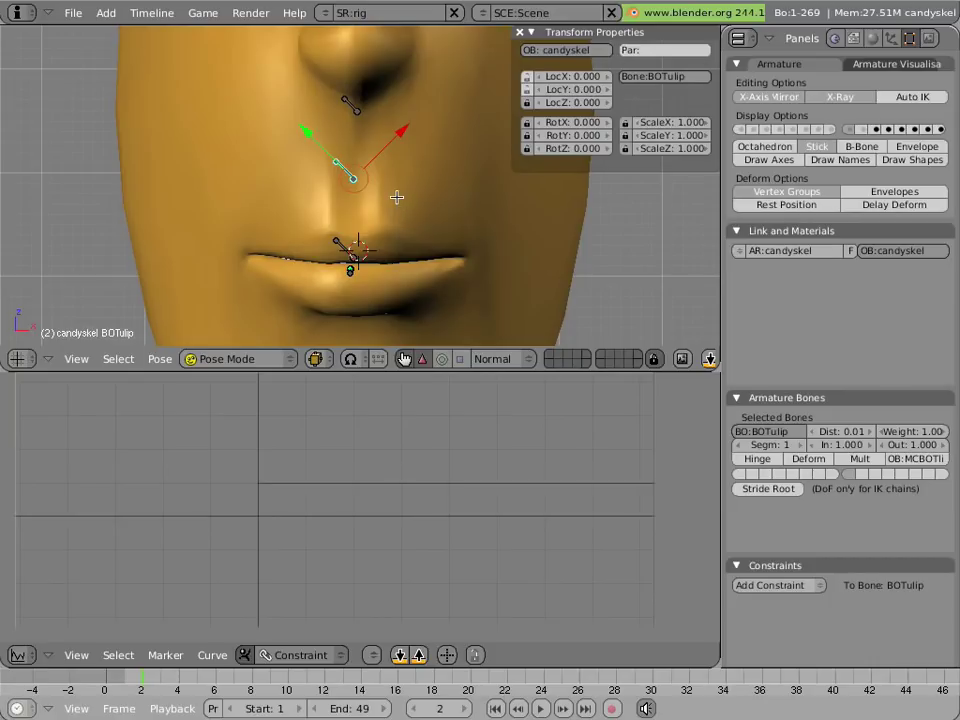
Put the candyskel armature in Edit Mode and switch the view to wireframe
key(Tab)
shift+scroll(310, 170, up, 2)
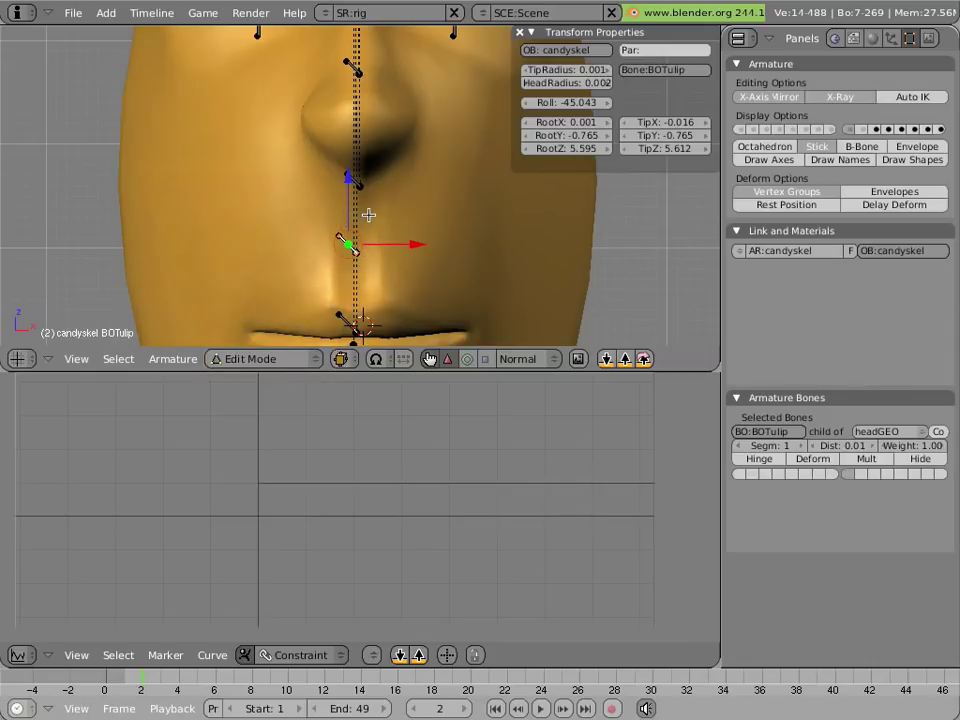
key(z)
scroll(330, 245, up, 2)
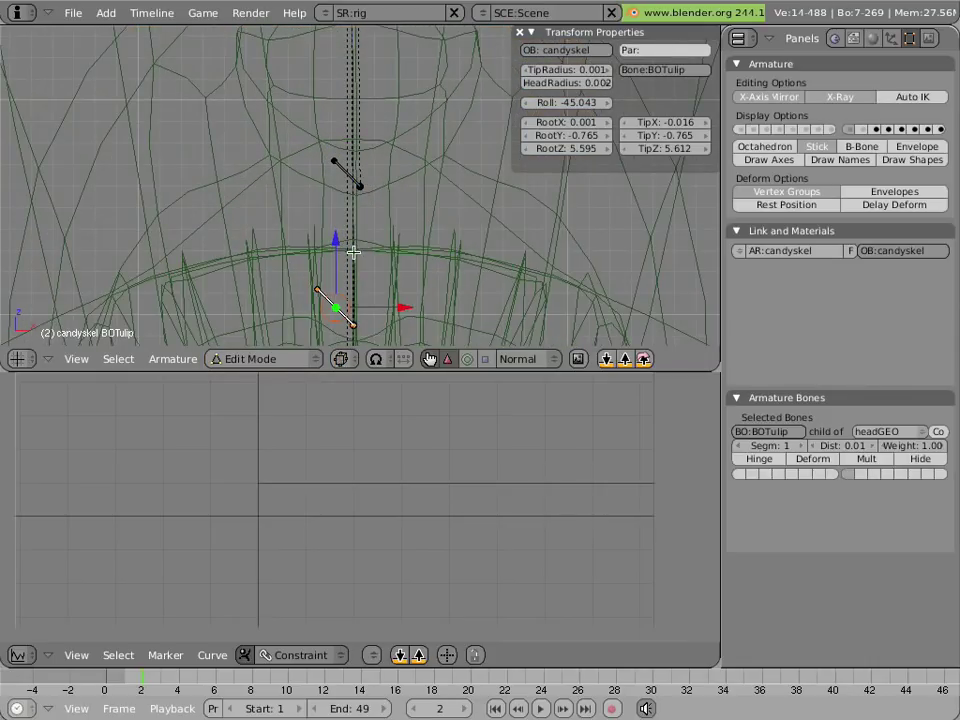
Snap the 3D cursor to the selected BOTulip bone, then to the nearest grid point
key(shift+s)
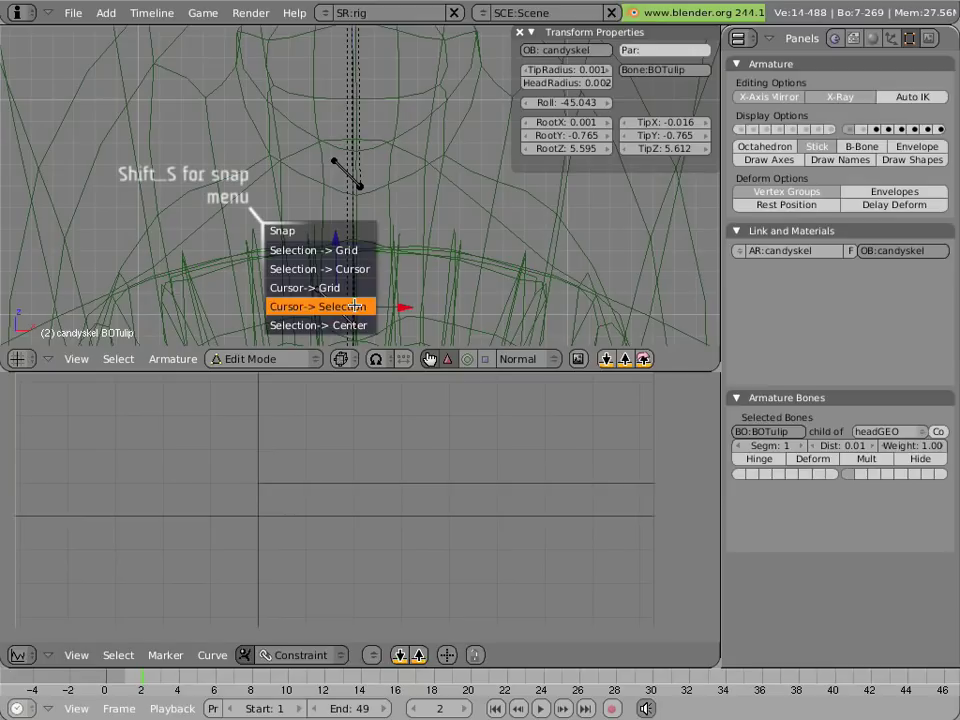
click(355, 306)
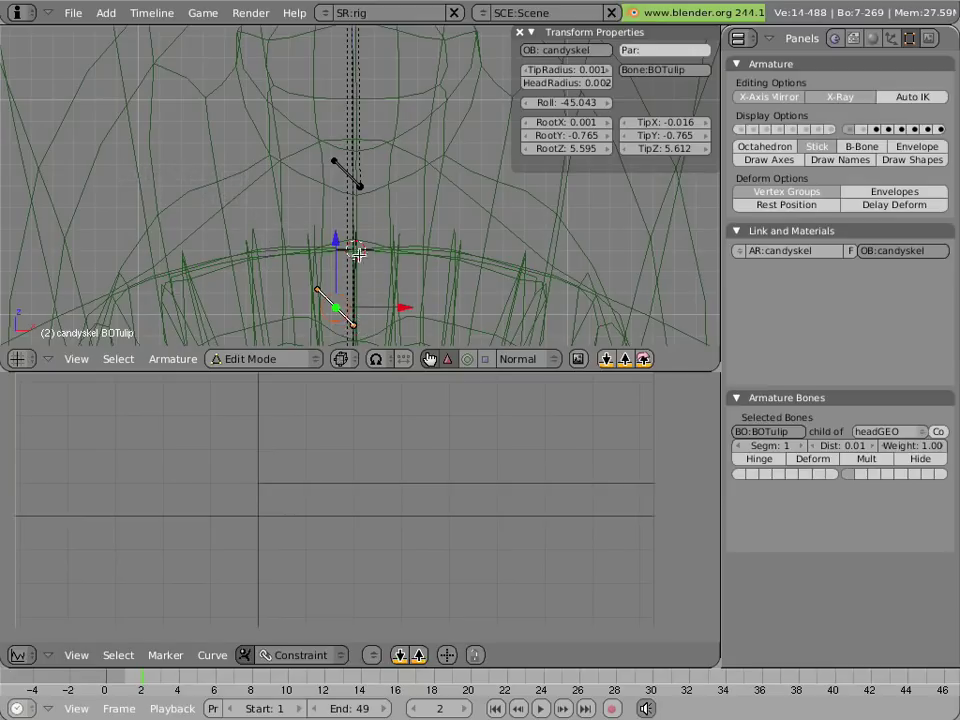
key(shift+s)
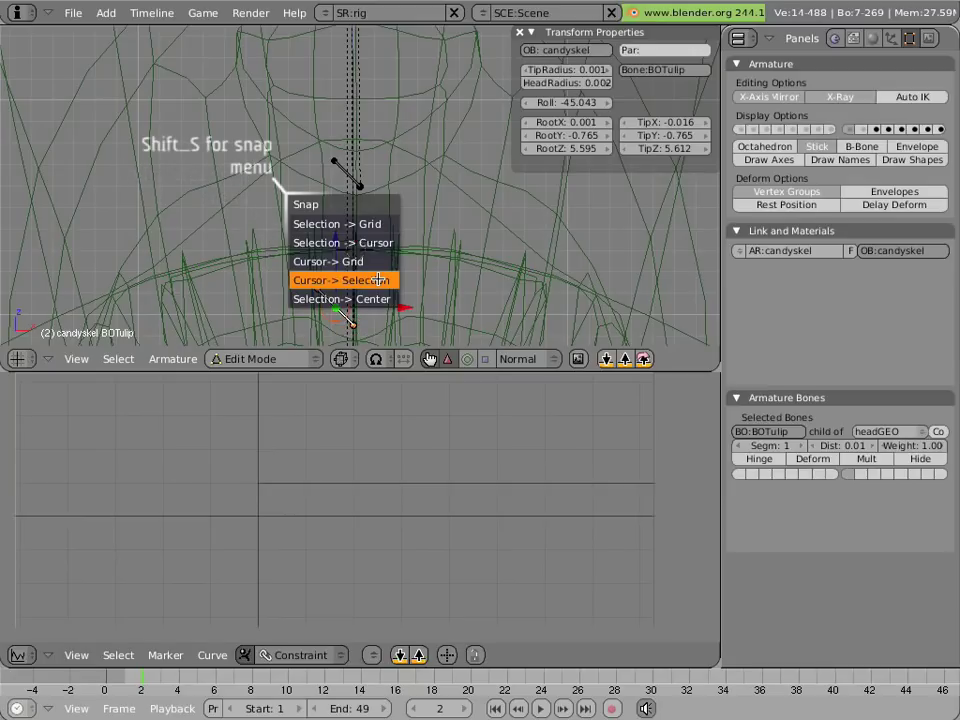
click(377, 263)
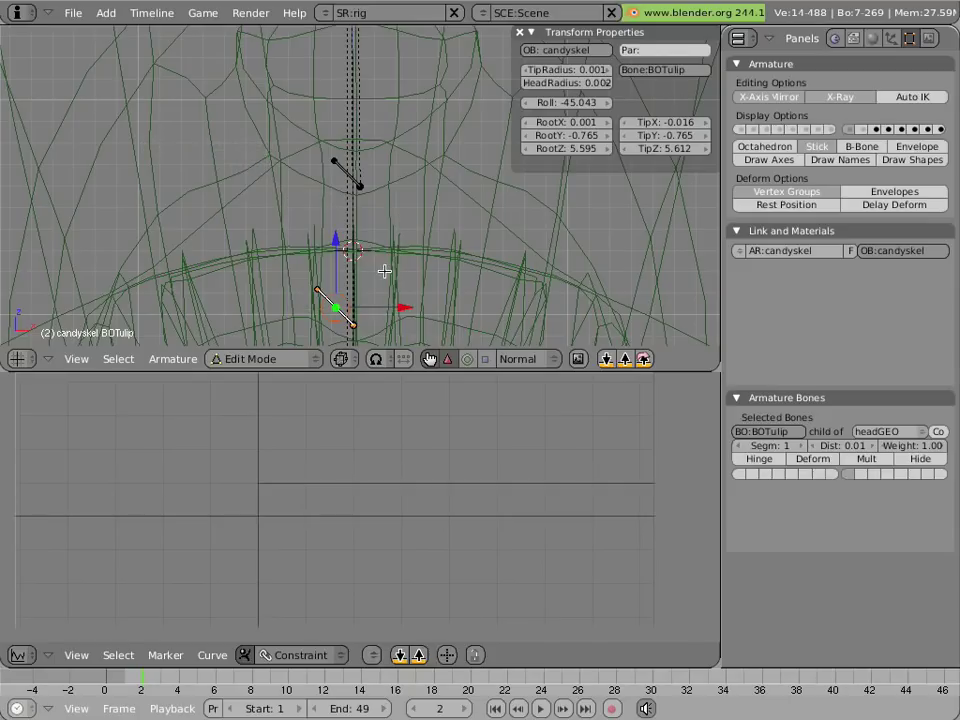
Add a new bone to the candyskel armature at the 3D cursor
key(space)
click(463, 265)
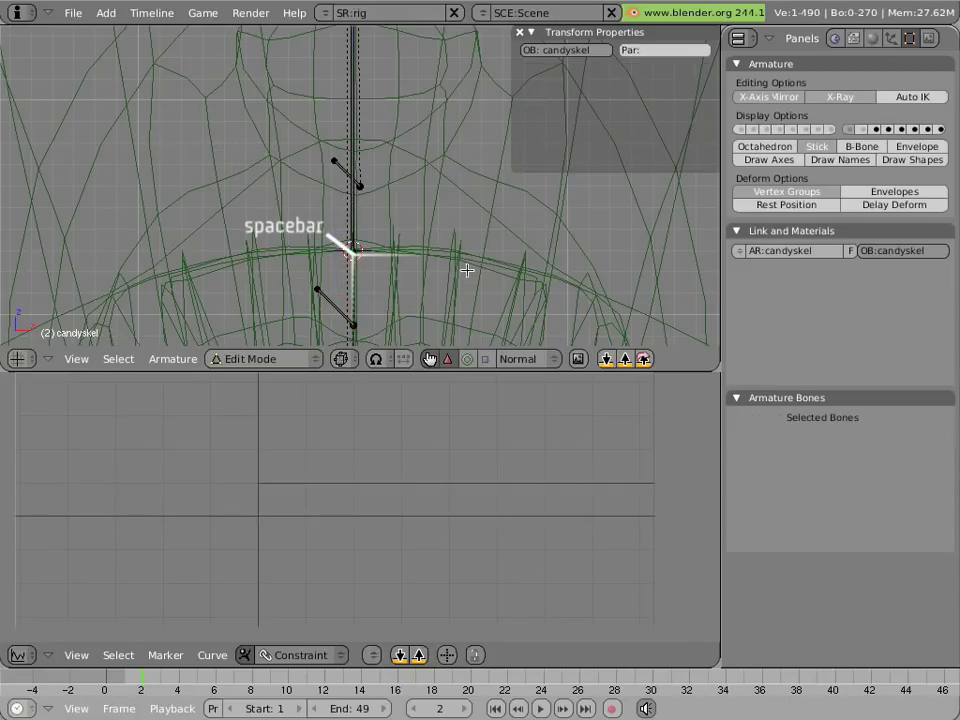
scroll(409, 227, down, 5)
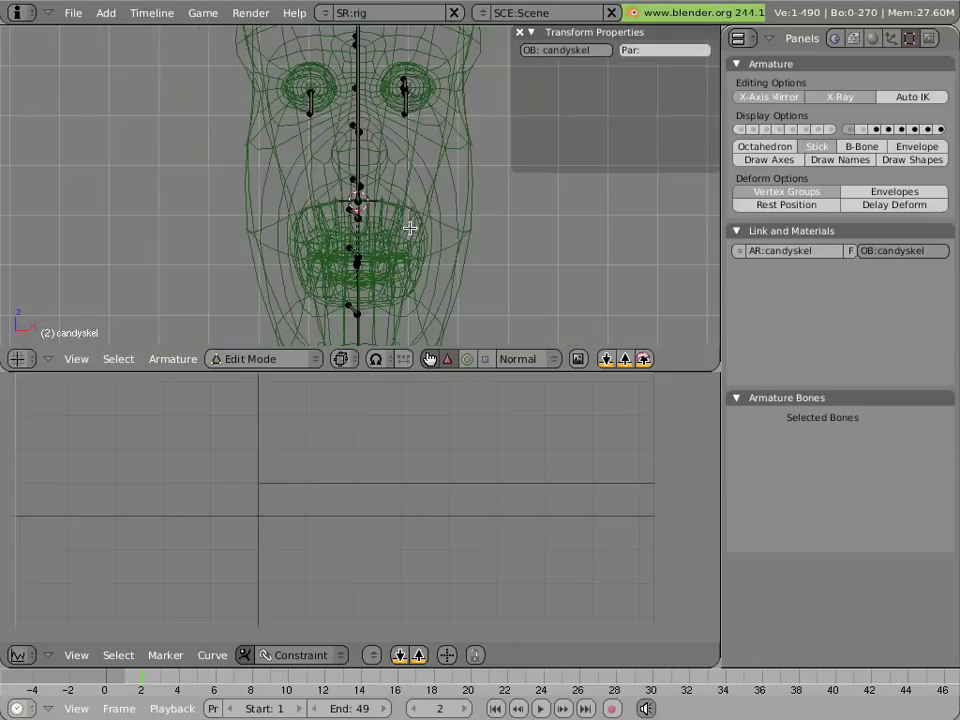
scroll(409, 227, down, 4)
scroll(409, 227, up, 1)
scroll(409, 227, down, 1)
scroll(409, 227, down, 2)
scroll(405, 225, up, 4)
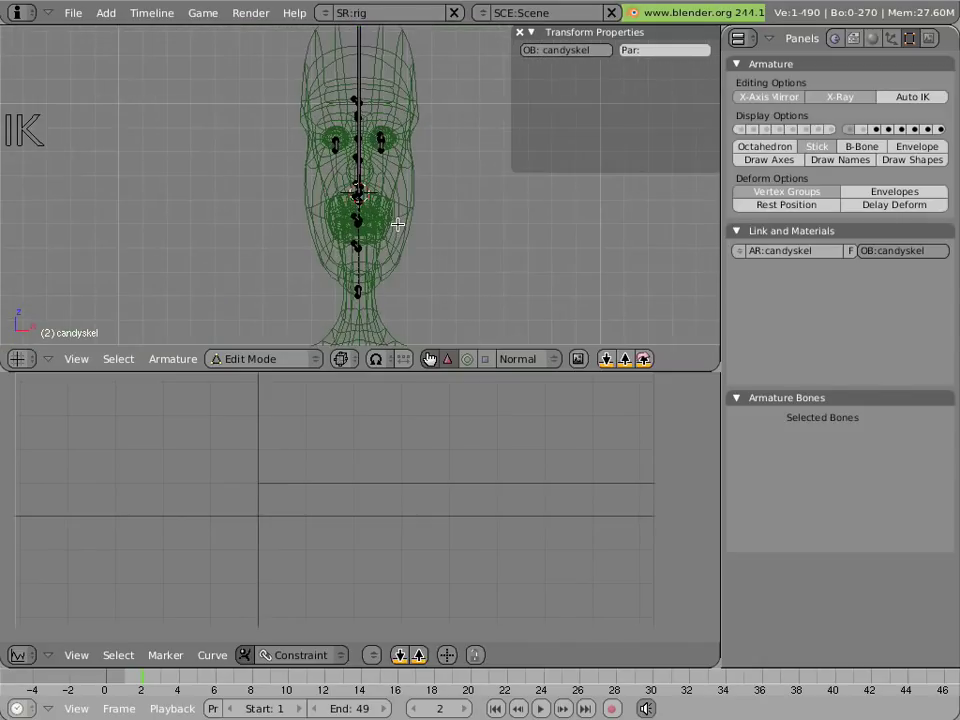
scroll(398, 224, up, 2)
scroll(398, 224, down, 4)
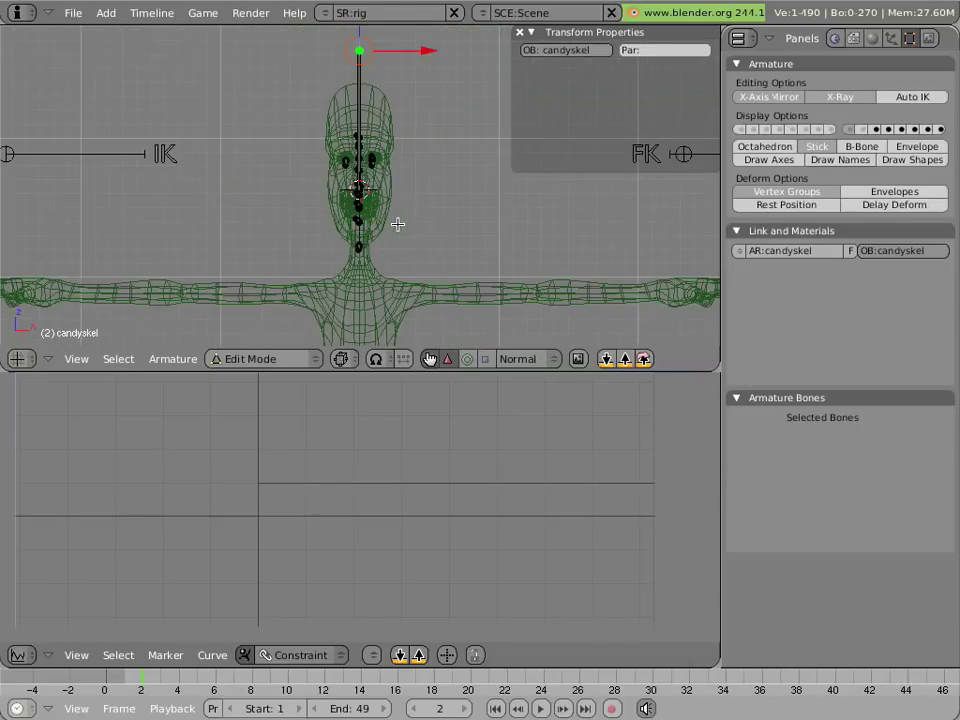
Move the new bone down onto the face near the mouth
key(g)
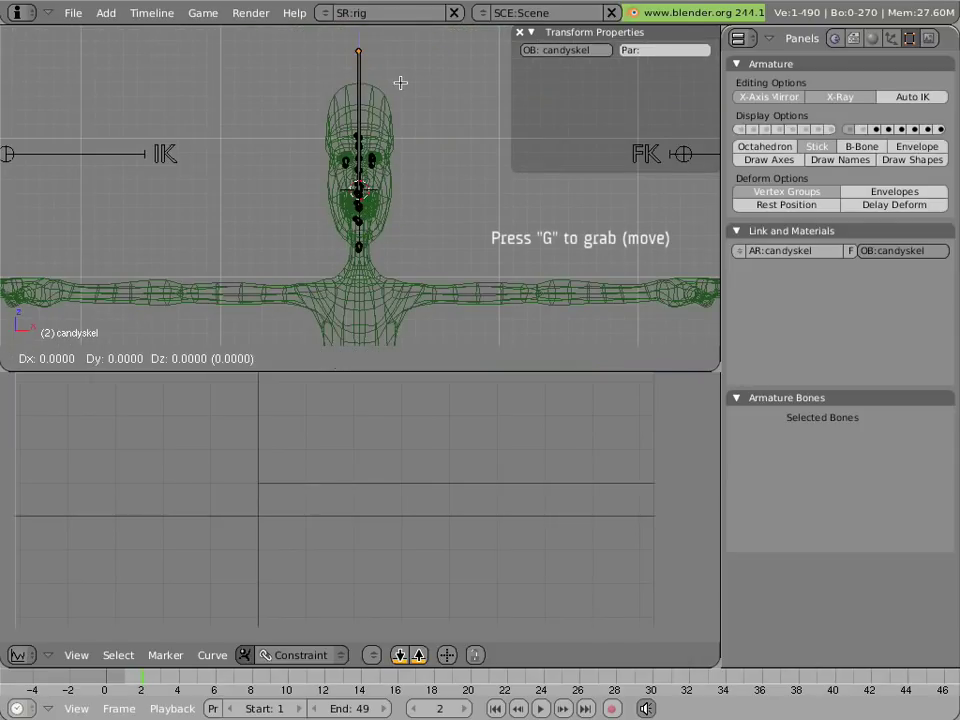
click(397, 204)
scroll(377, 206, up, 4)
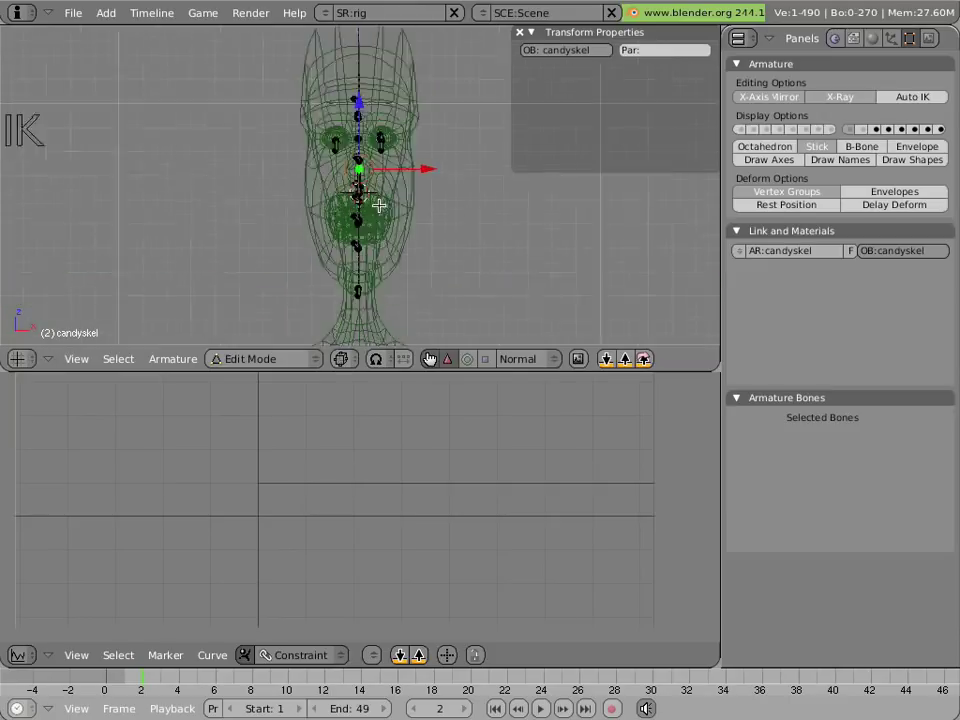
scroll(379, 205, up, 3)
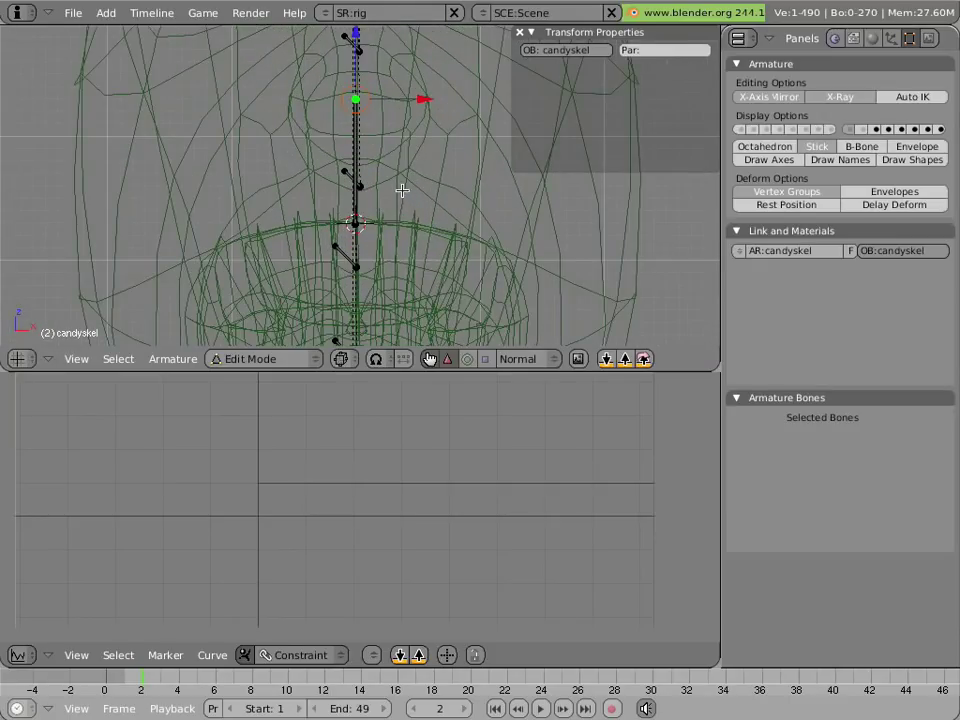
scroll(403, 189, up, 3)
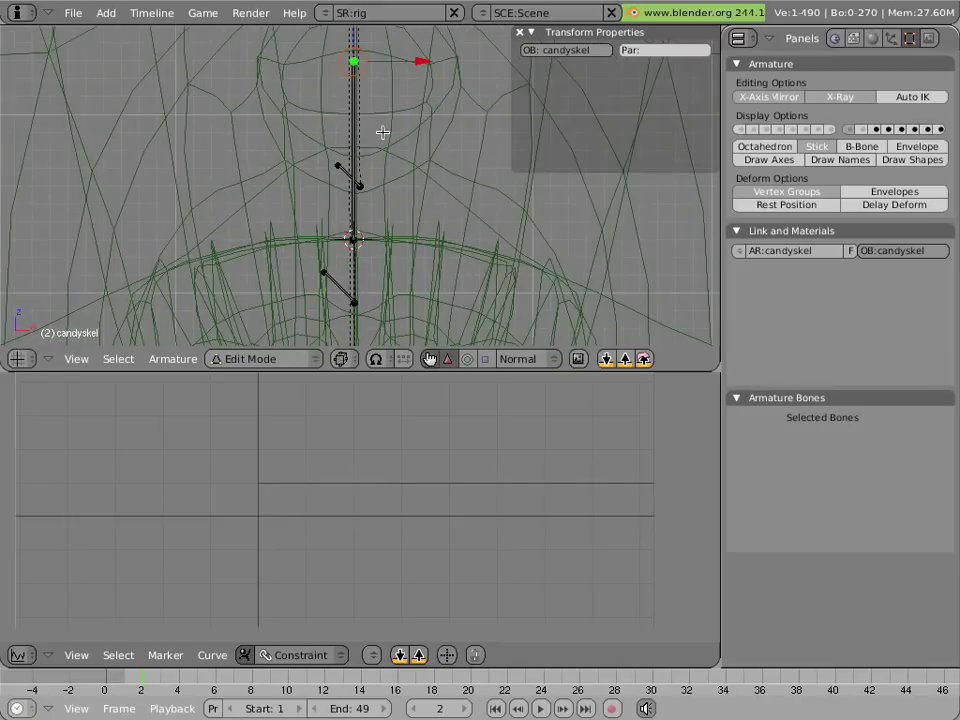
Lower the bone's tip 0.03 units along Z with snapping
key(g)
key(ctrl)
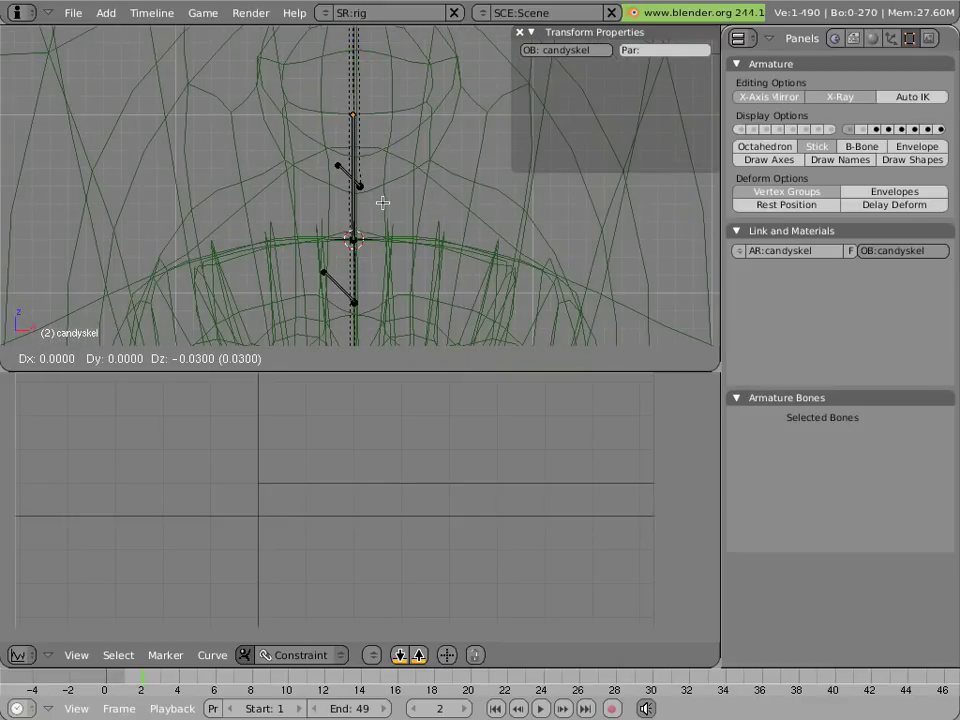
click(383, 203)
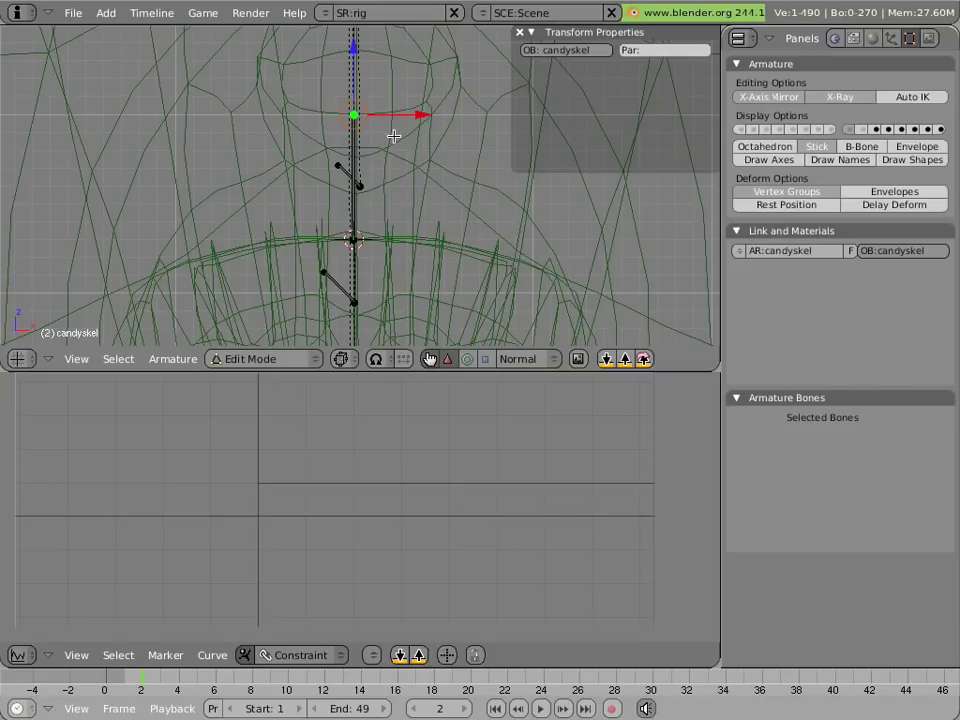
scroll(392, 217, up, 1)
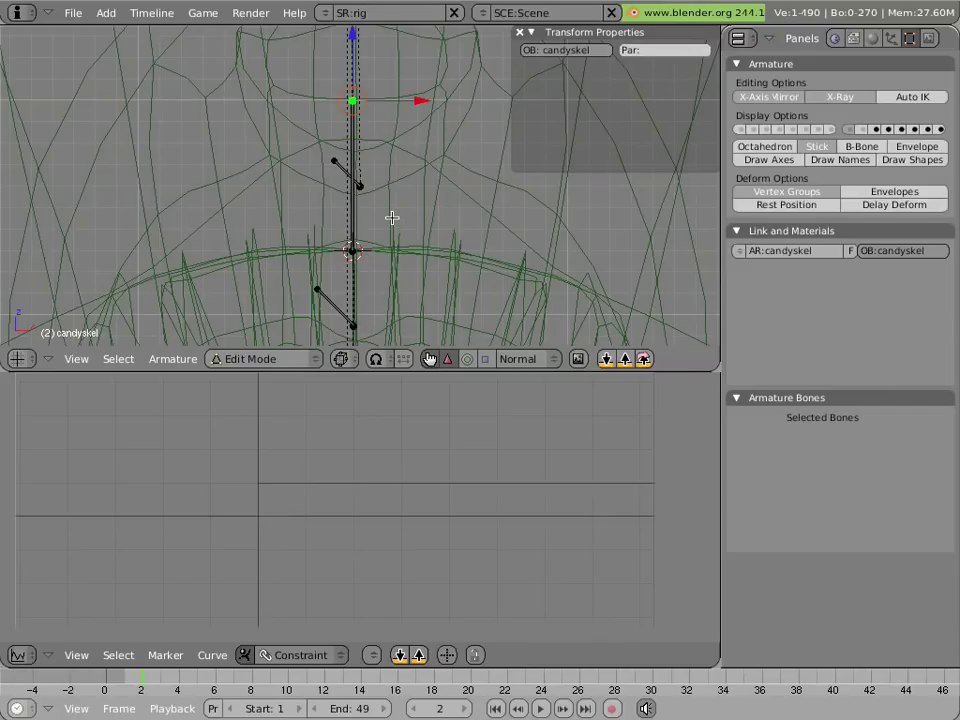
Select the new bone in front view and raise it 0.07 along Z onto the grid
key(KP_Divide)
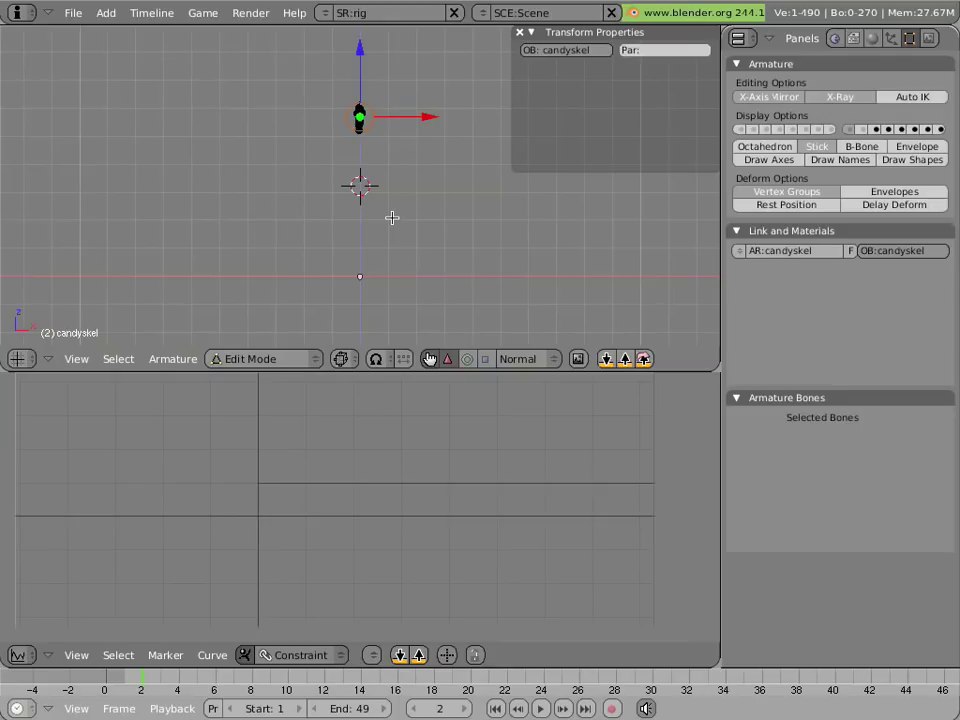
key(KP_Divide)
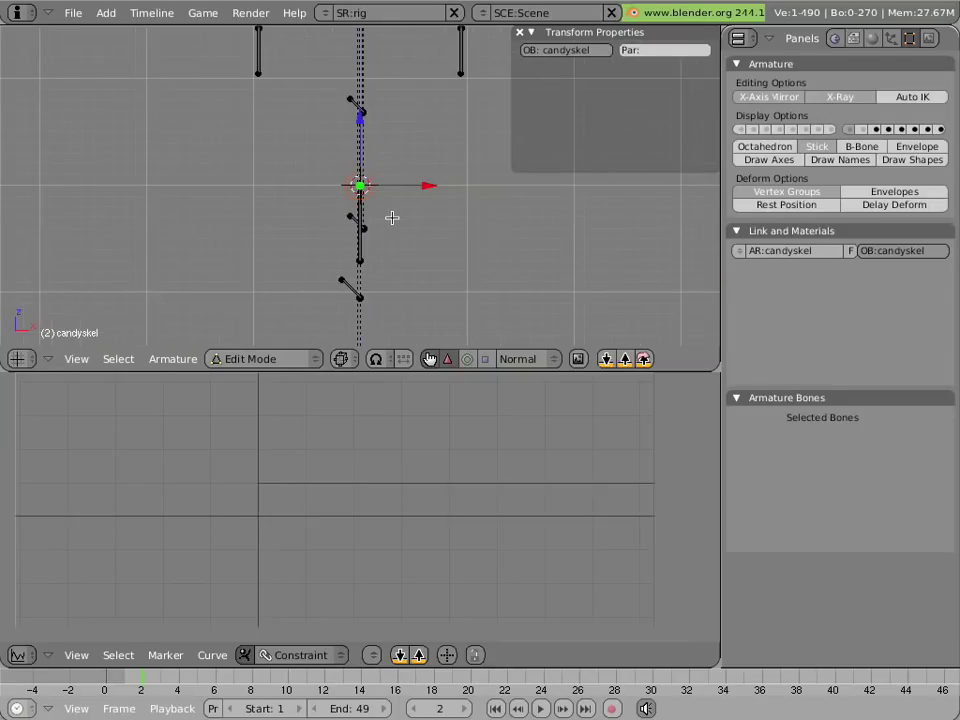
scroll(371, 240, up, 3)
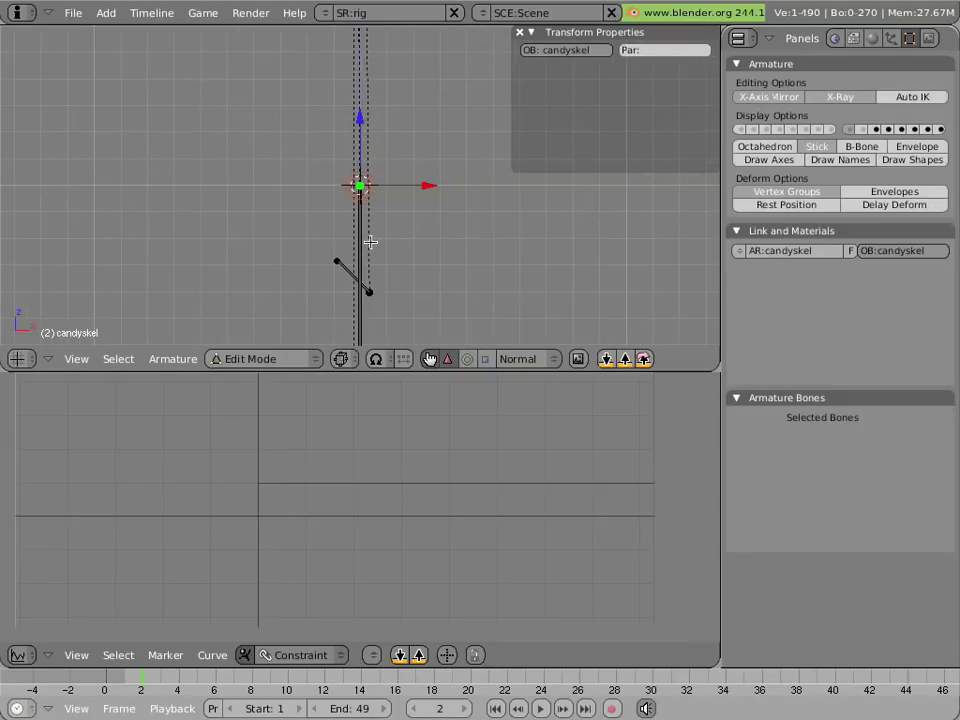
scroll(381, 244, down, 3)
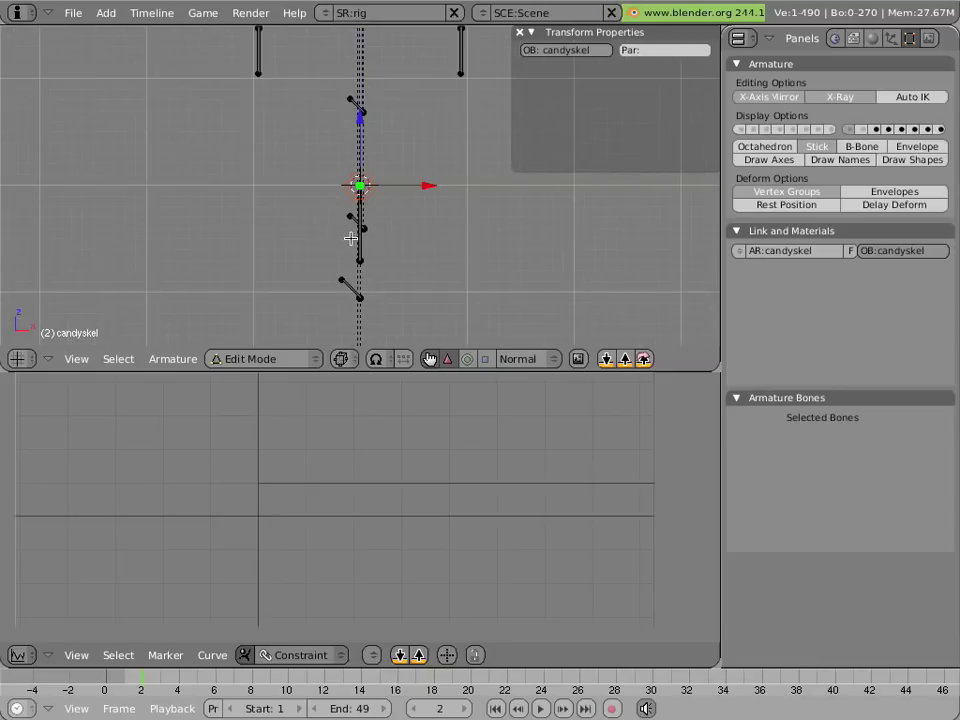
middle_drag(360, 249, 438, 255)
right_click(370, 253)
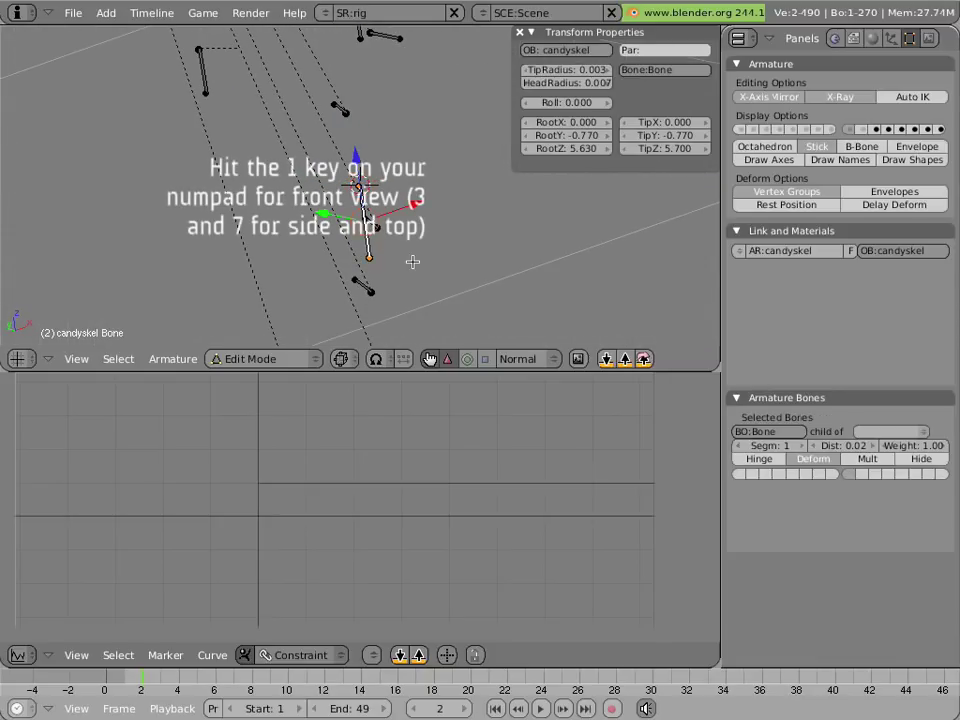
key(KP_1)
scroll(409, 259, up, 4)
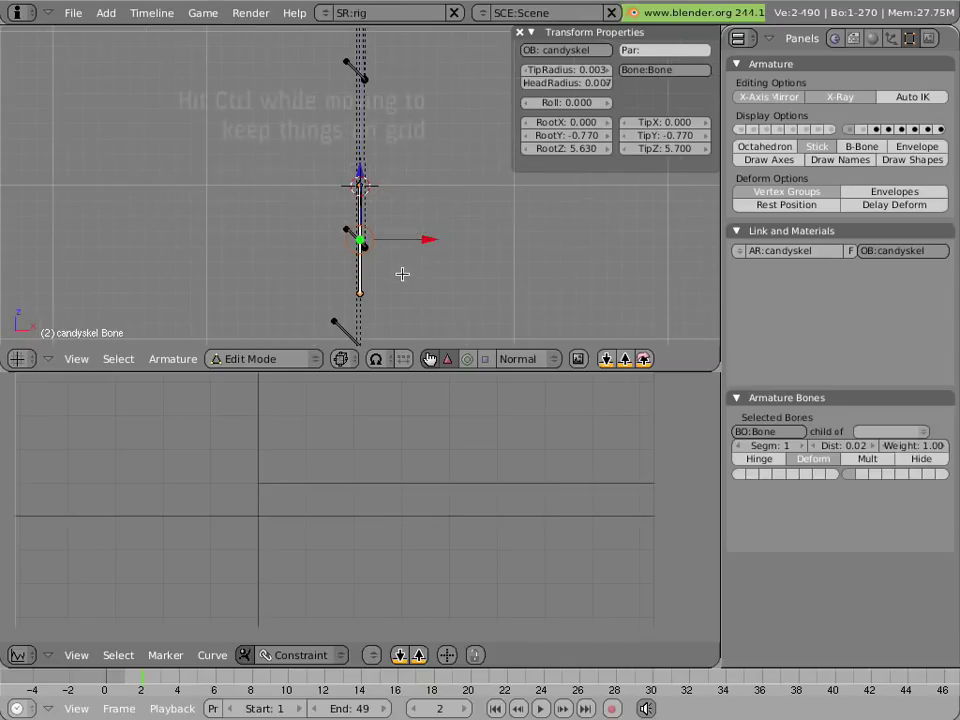
key(g)
key(z)
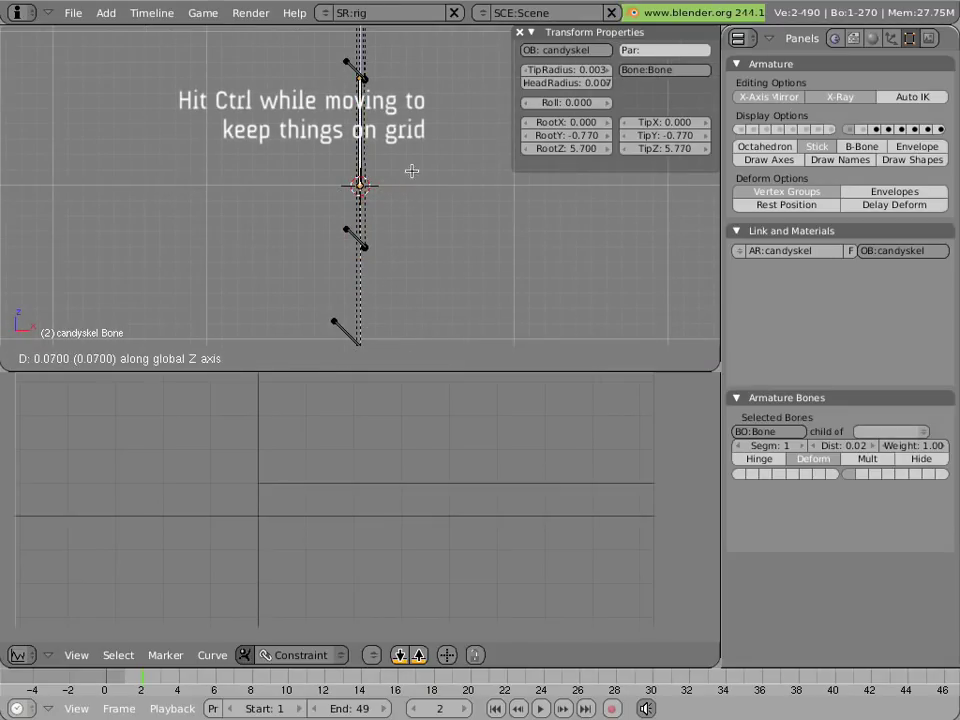
click(409, 166)
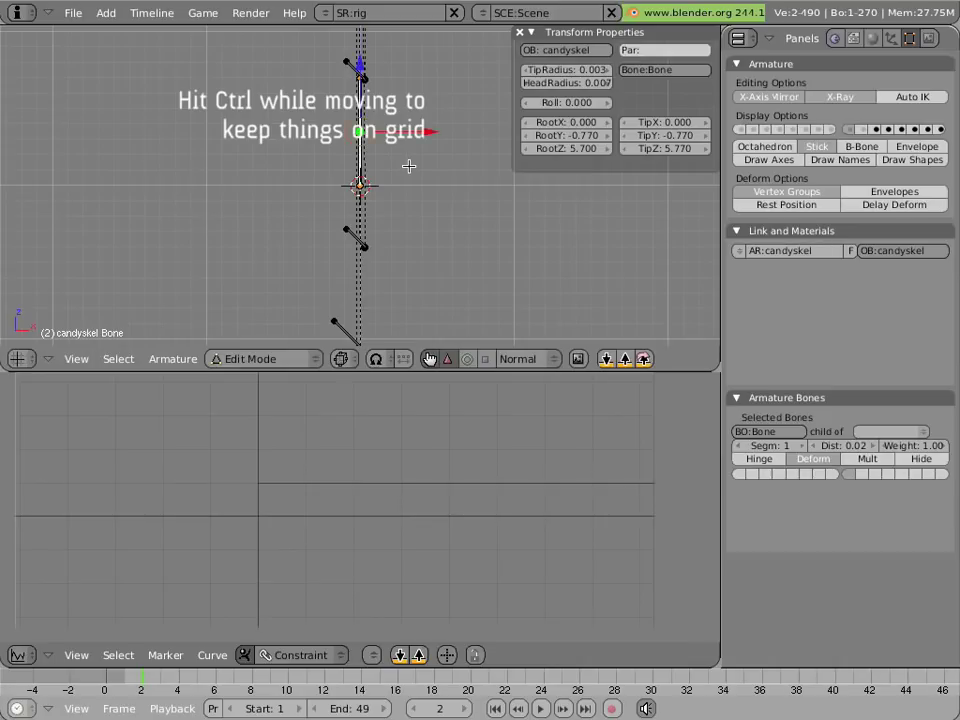
shift+middle_drag(408, 167, 418, 196)
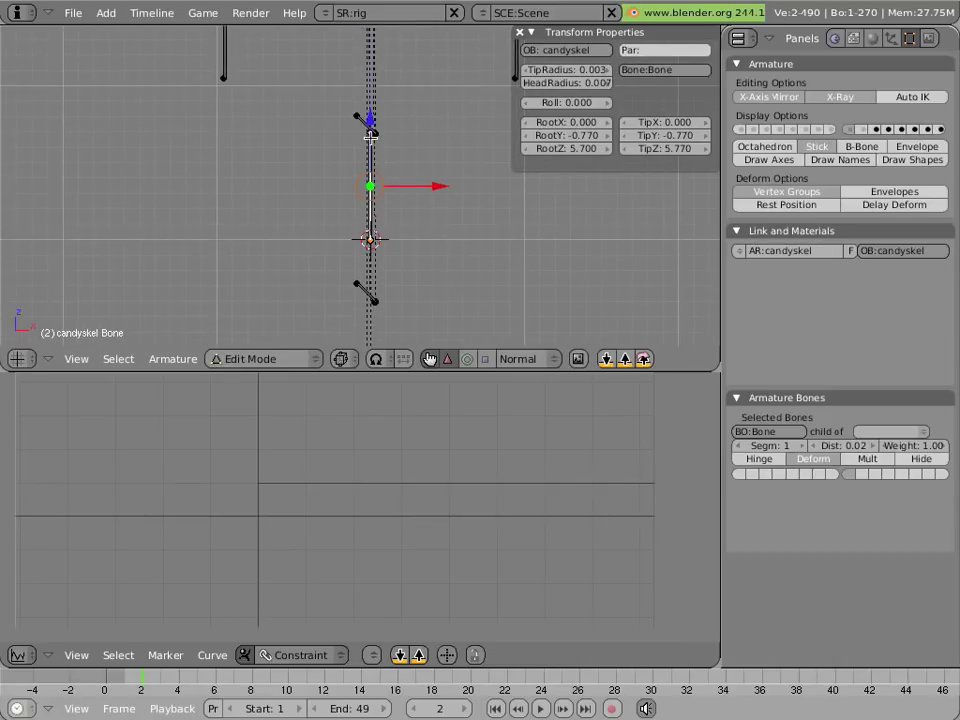
Move the bone's tip up and to the left, snapping the tip and bone to the grid
right_click(369, 133)
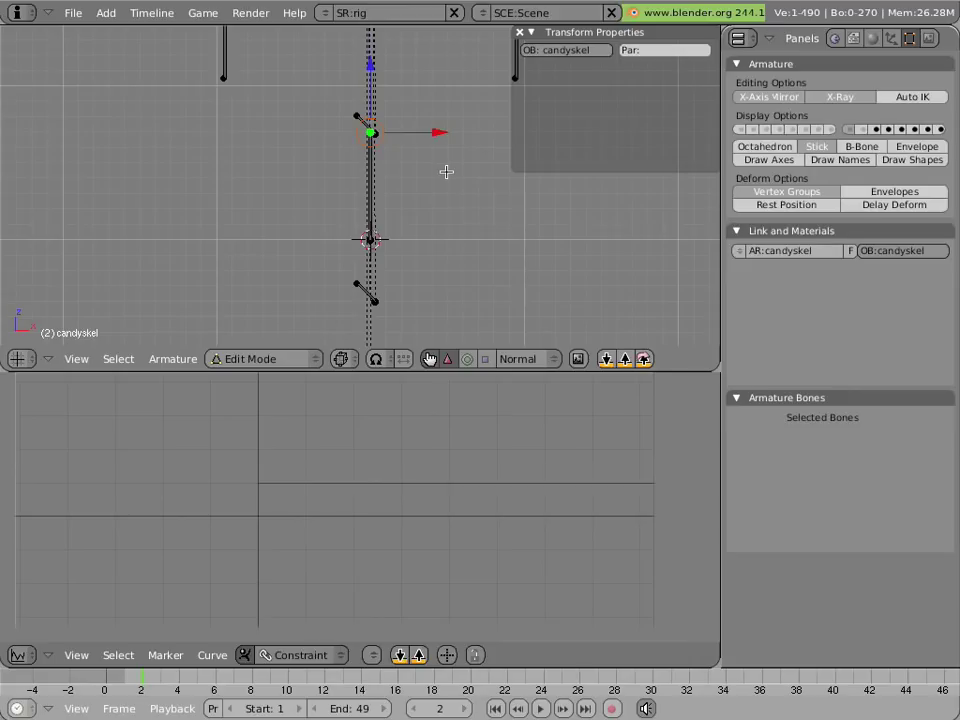
key(g)
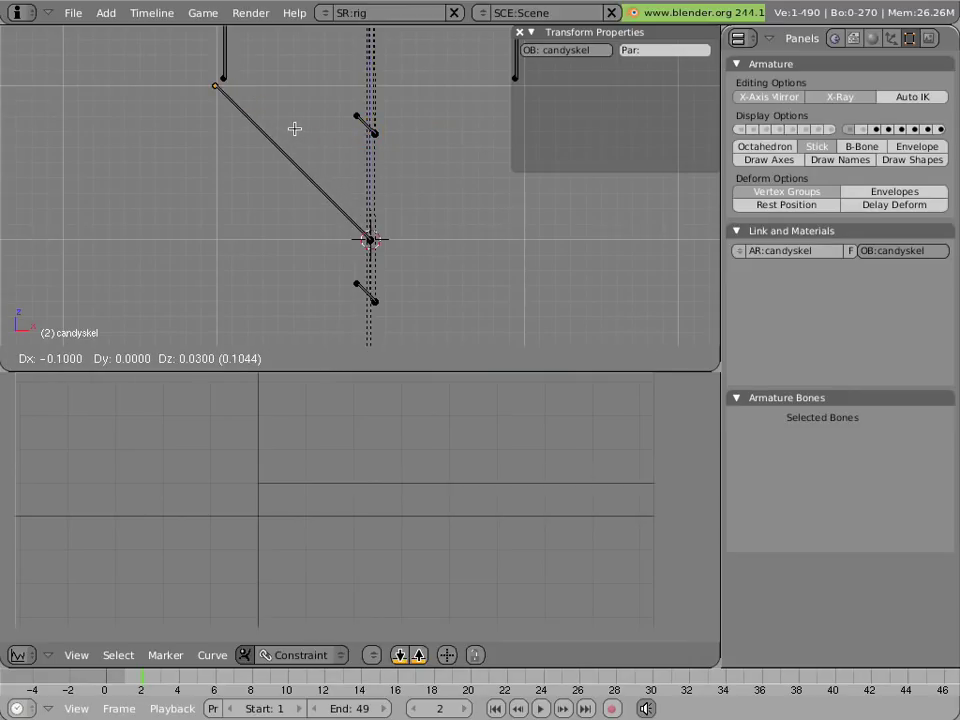
click(295, 128)
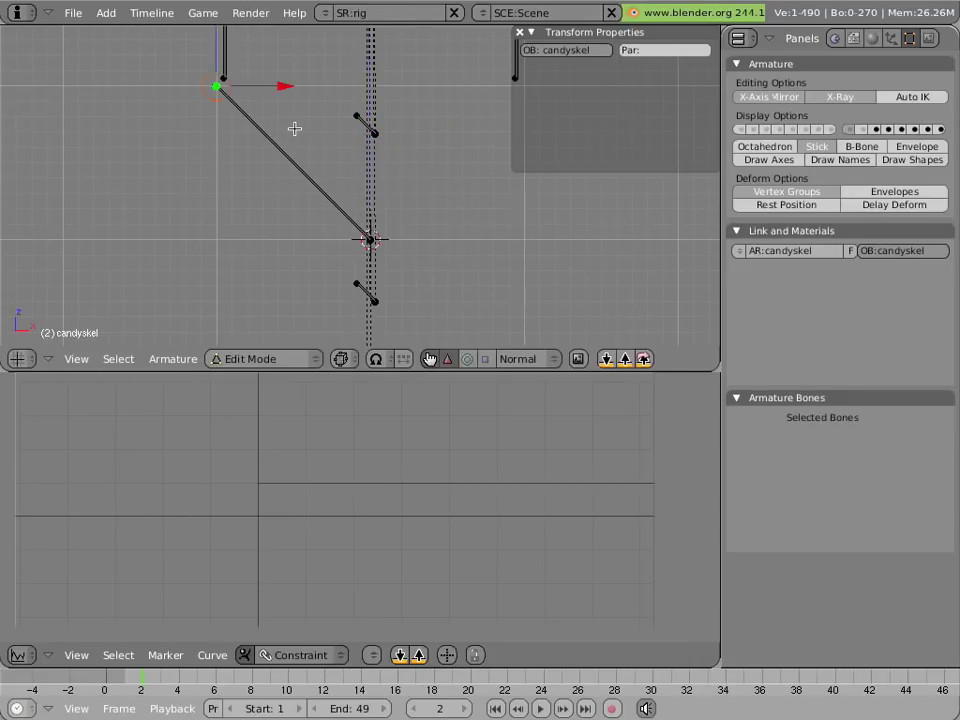
key(shift+s)
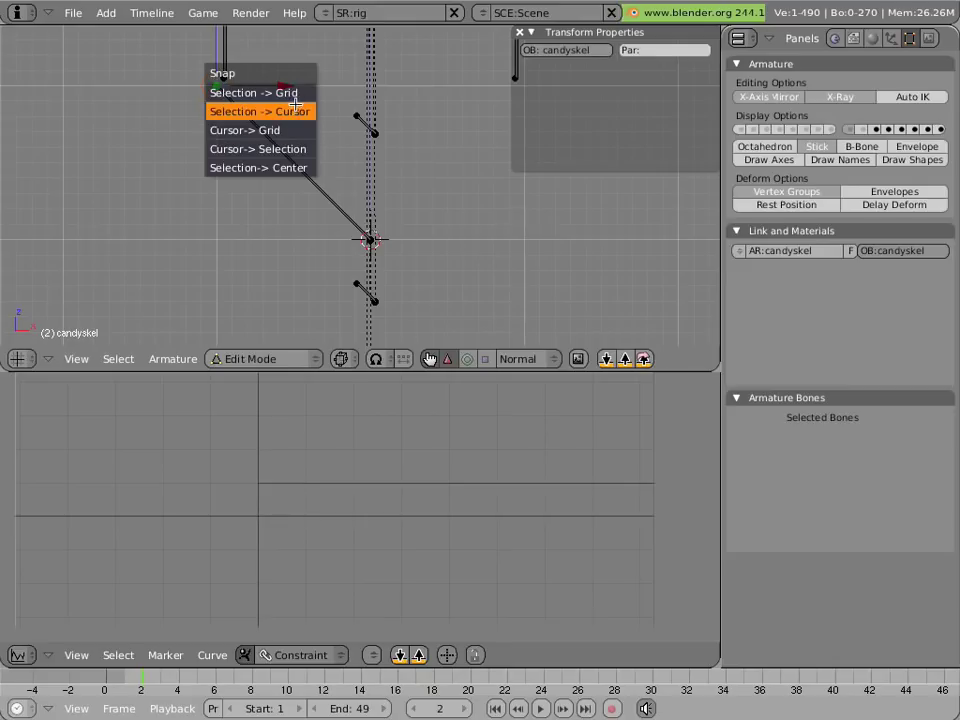
click(294, 92)
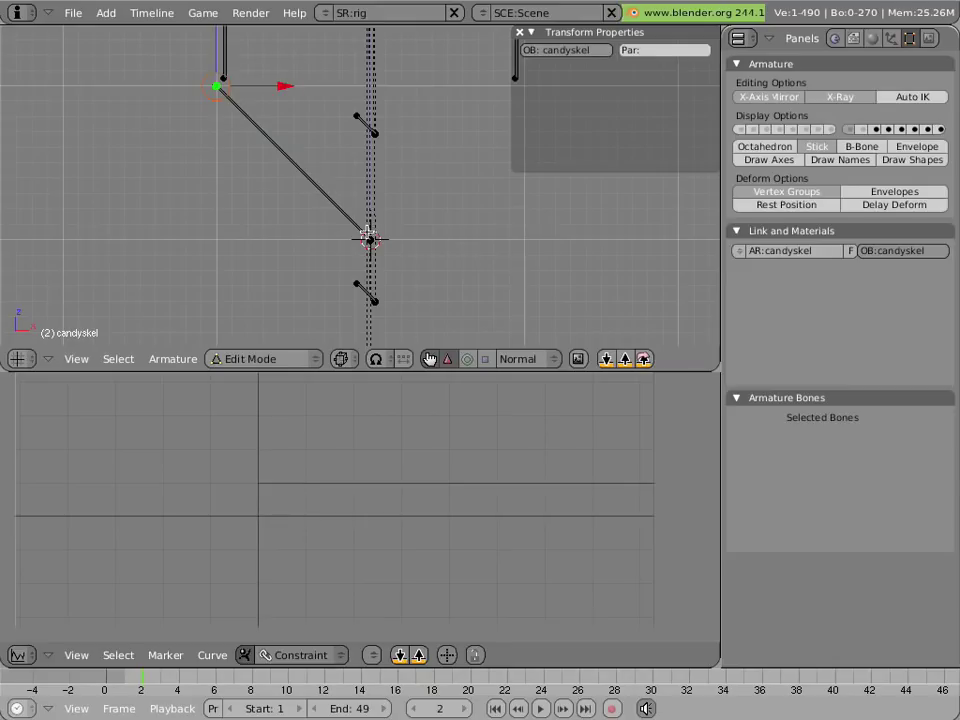
right_click(376, 229)
key(shift+s)
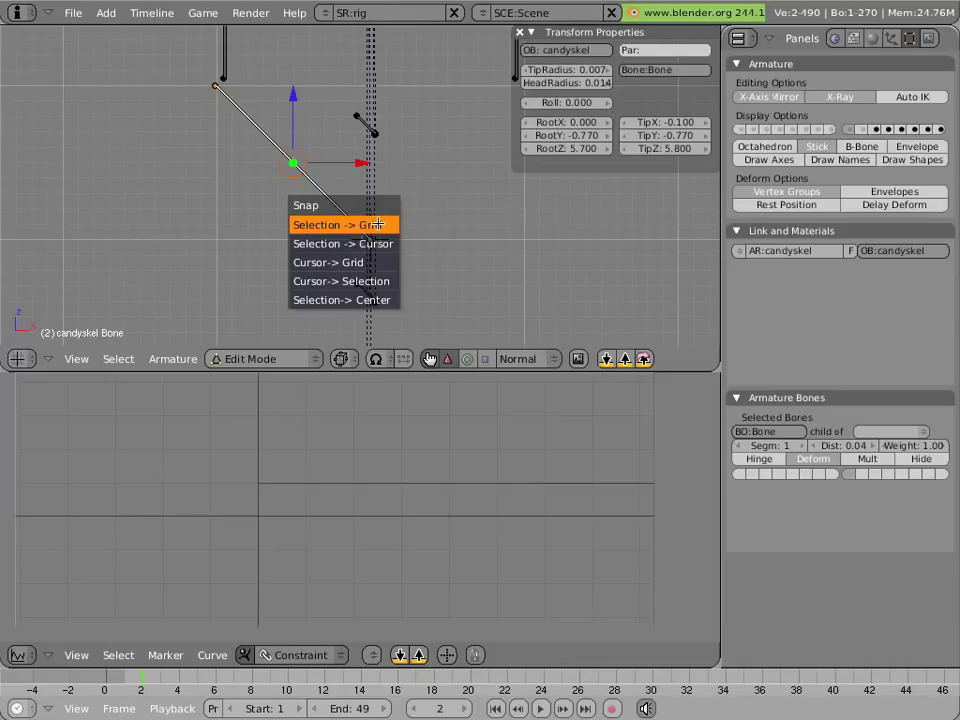
click(377, 224)
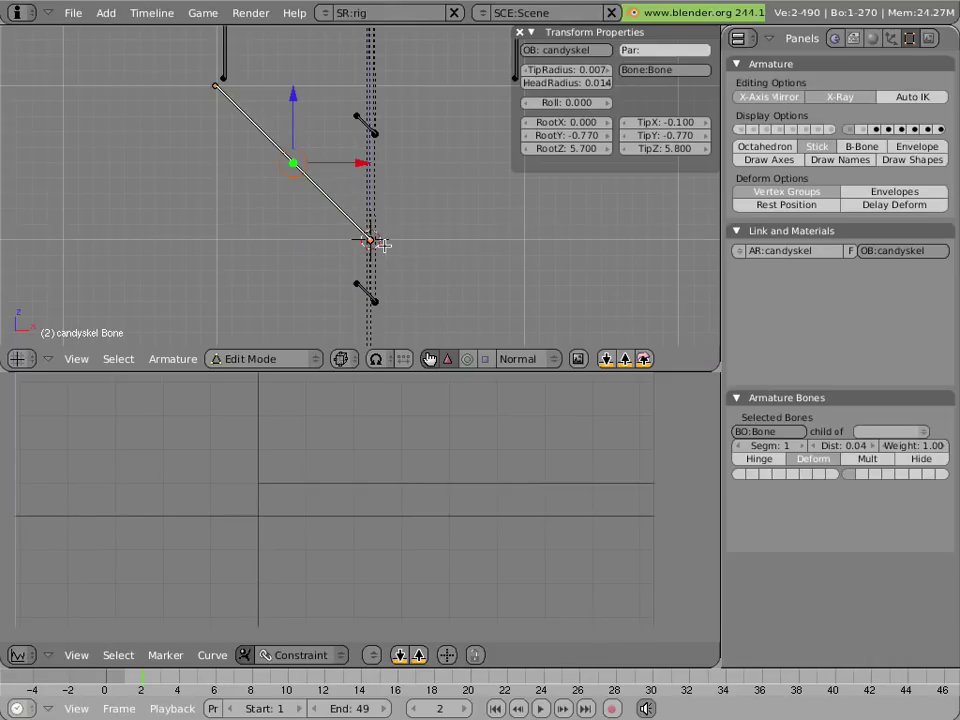
Place the 3D cursor at the bone's root, pivot around it, and scale the bone to 0.14
key(a)
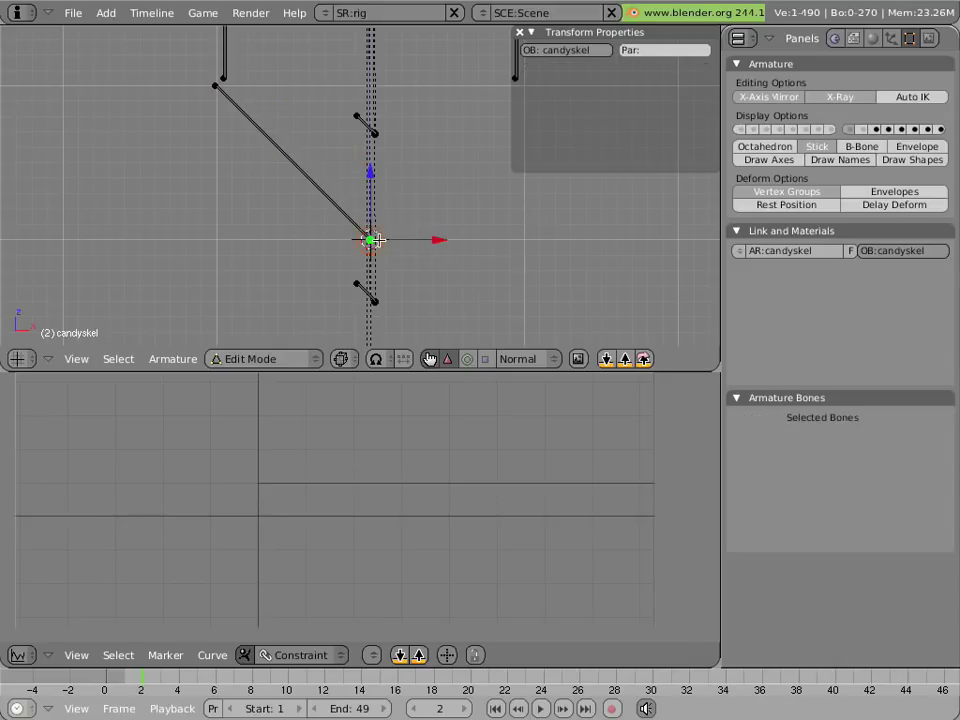
key(shift+s)
click(380, 298)
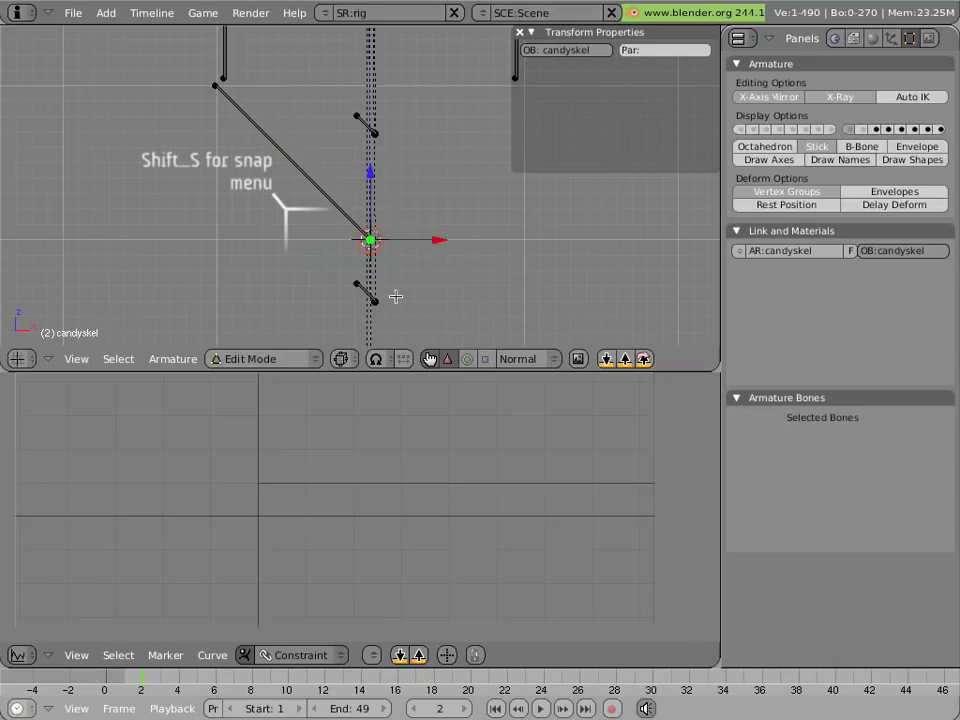
right_click(328, 202)
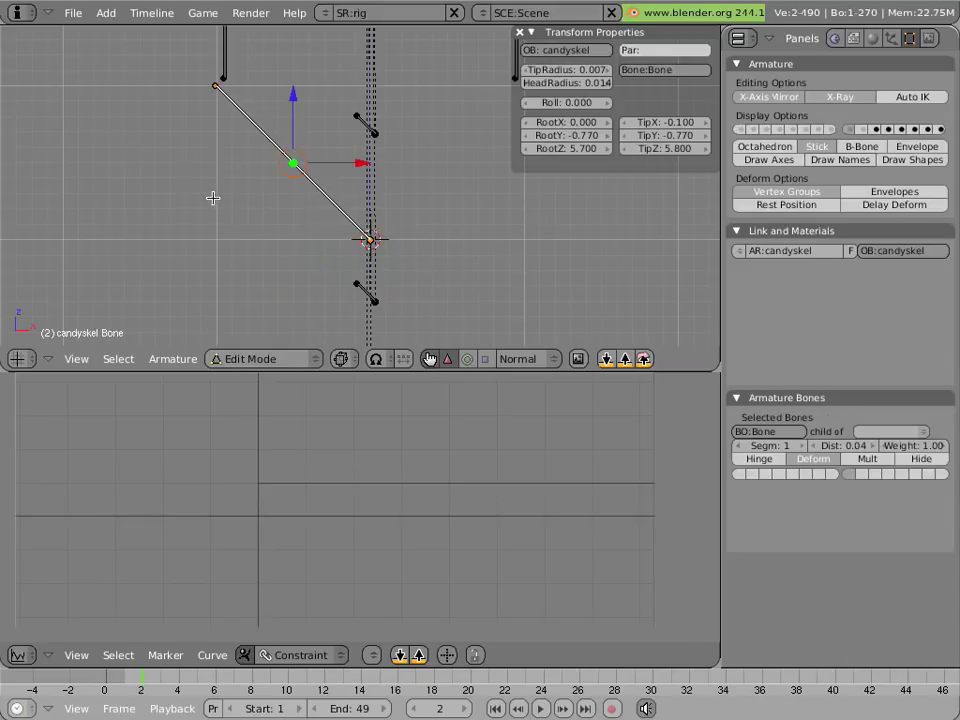
key(period)
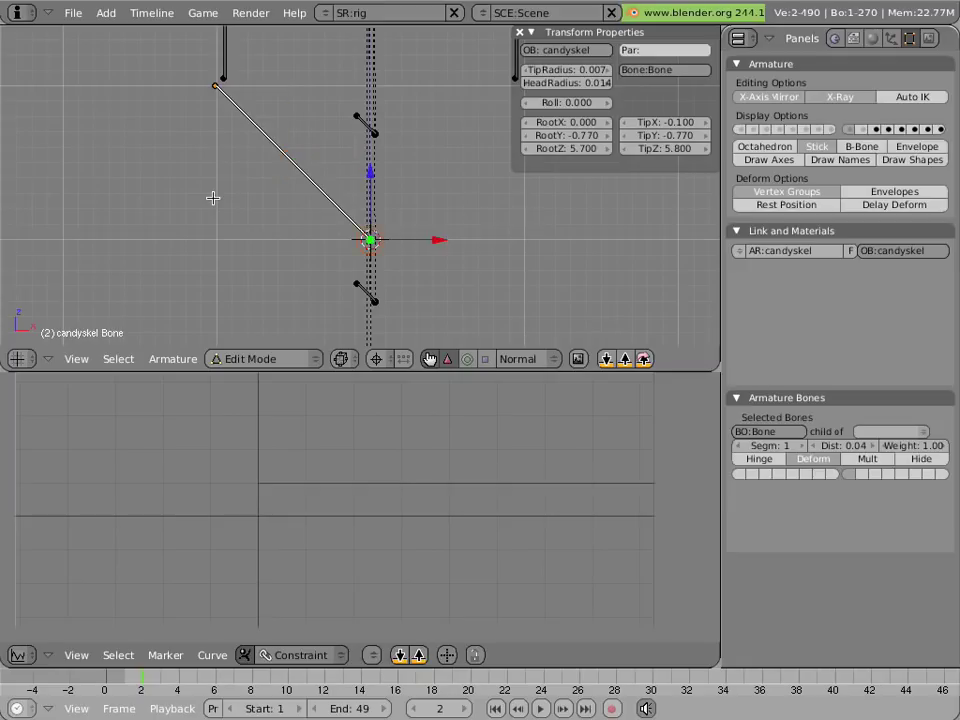
key(s)
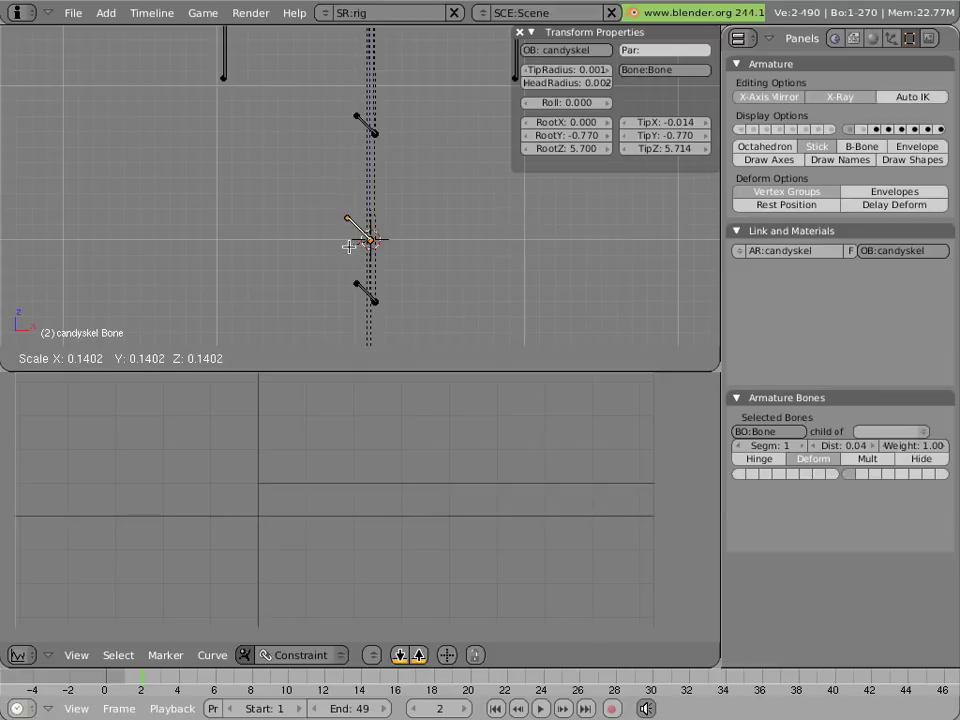
click(348, 246)
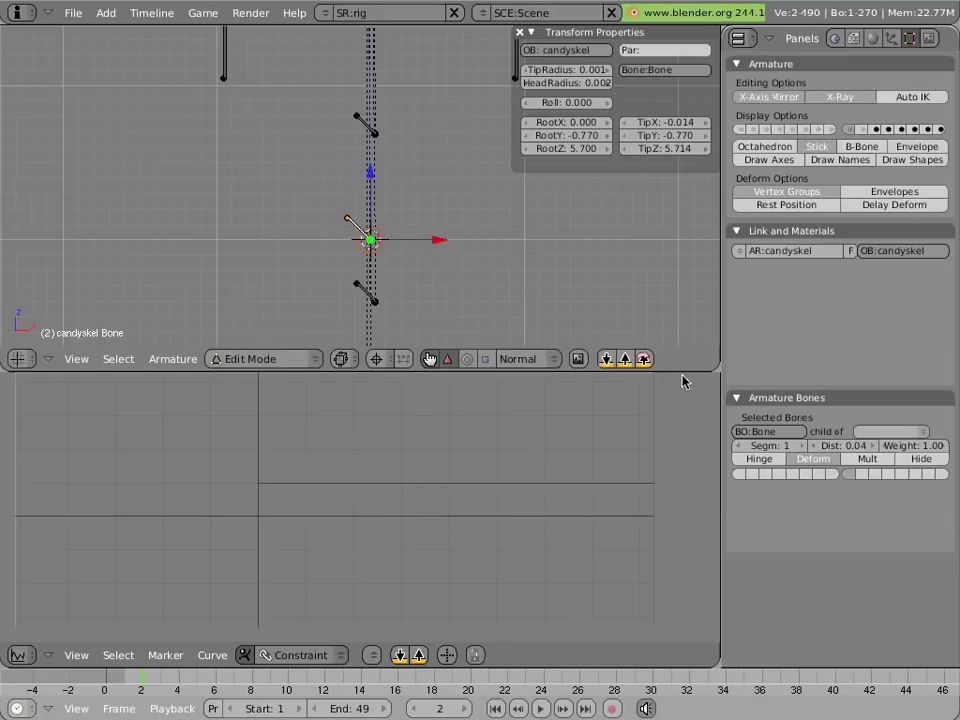
Enter BOTcheekpuff in the bone's BO: name field and switch candyskel to Pose Mode
click(765, 430)
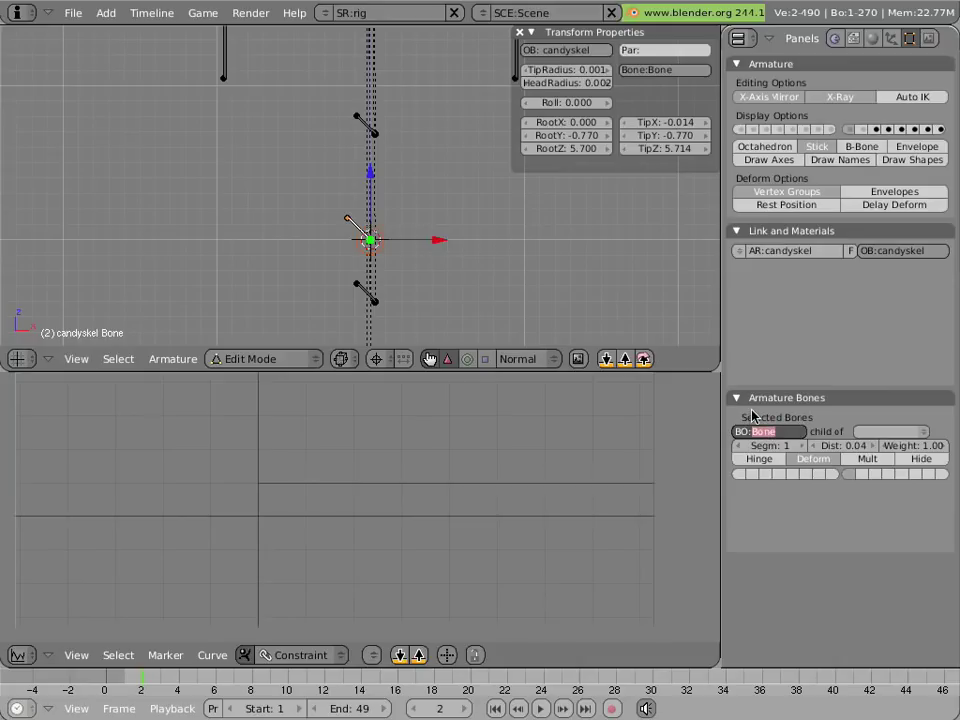
text(BOTcheekpuff)
key(Return)
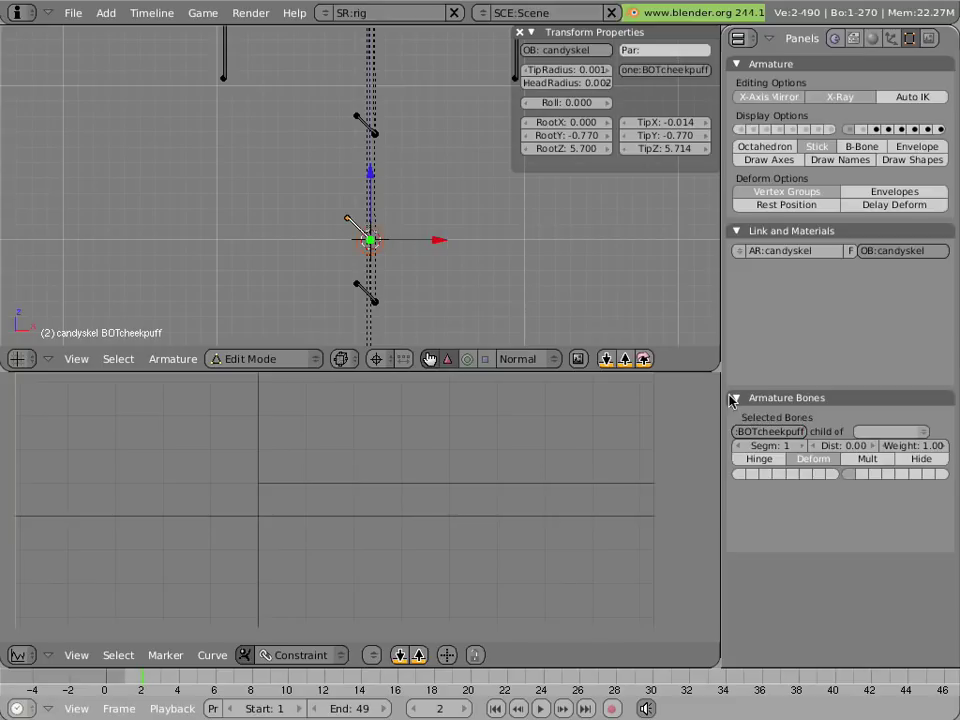
key(ctrl+Tab)
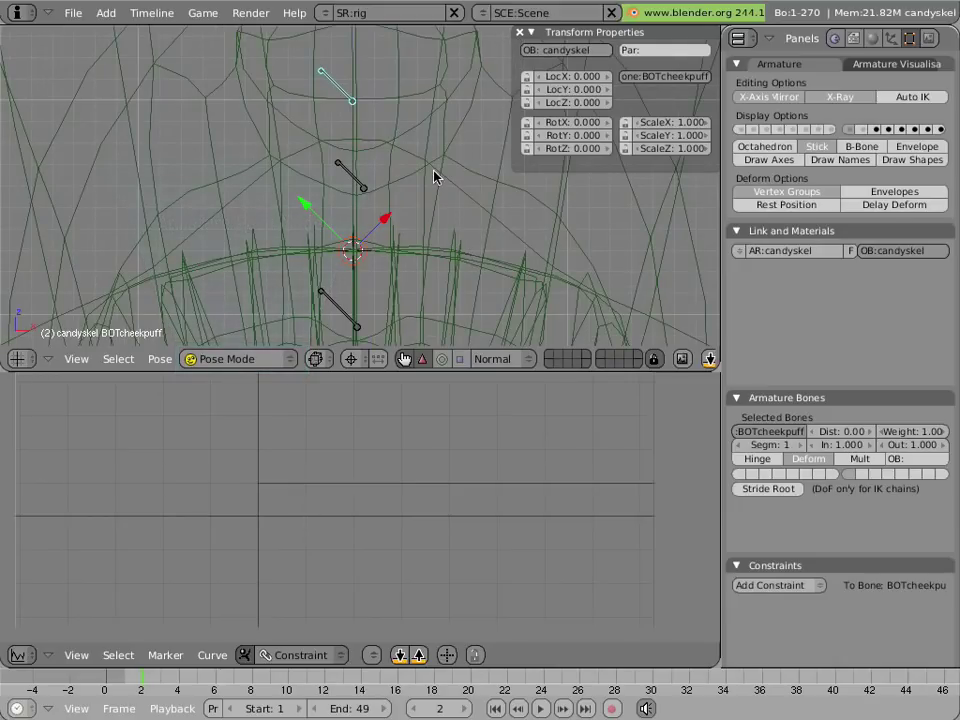
Reset the pivot, switch to solid shading, and orbit to see the cheek bone in profile
key(ctrl+comma)
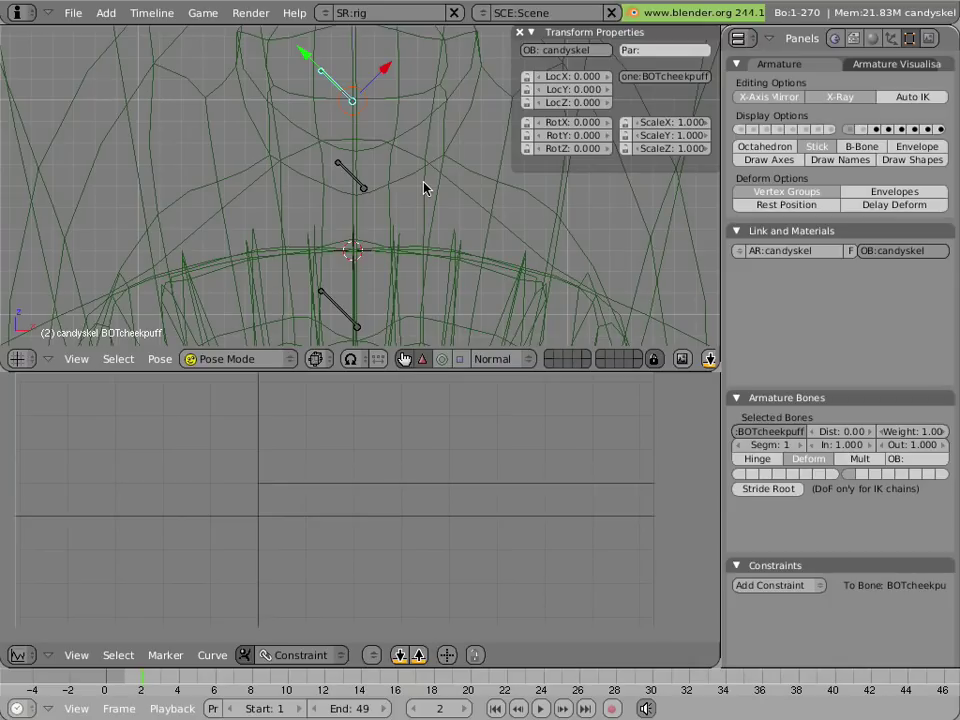
scroll(423, 188, down, 2)
key(z)
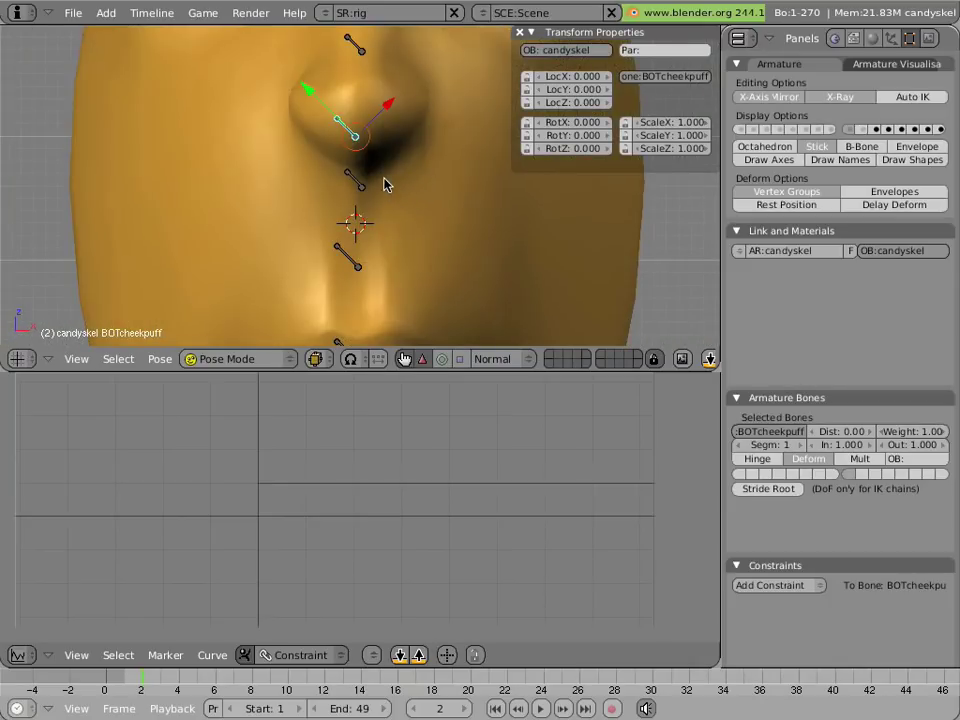
middle_drag(390, 186, 455, 197)
middle_drag(320, 113, 266, 178)
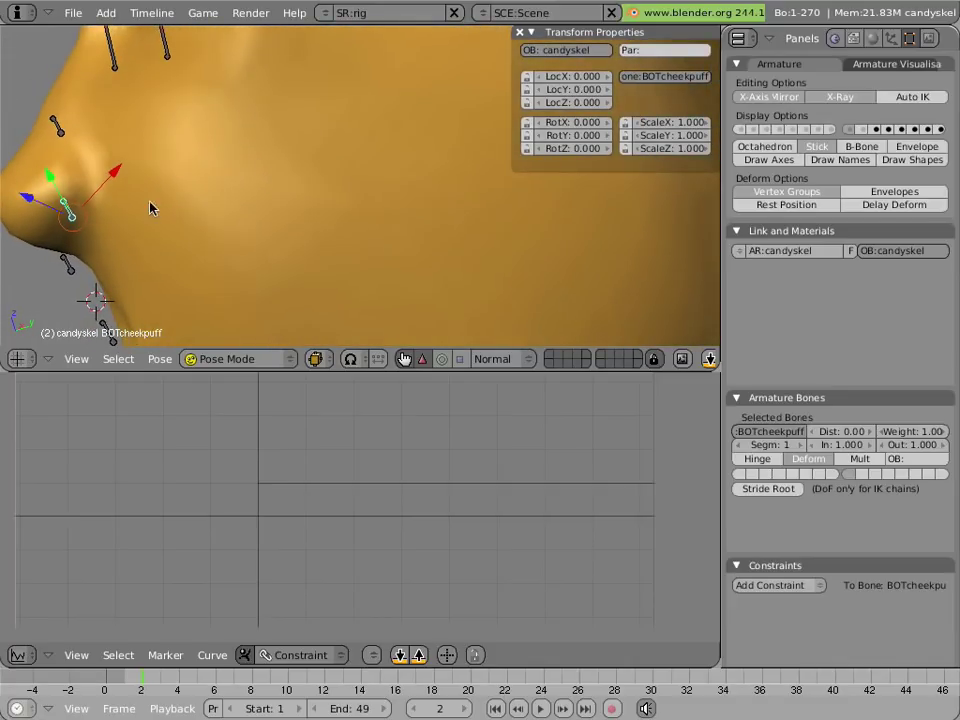
middle_drag(150, 208, 212, 214)
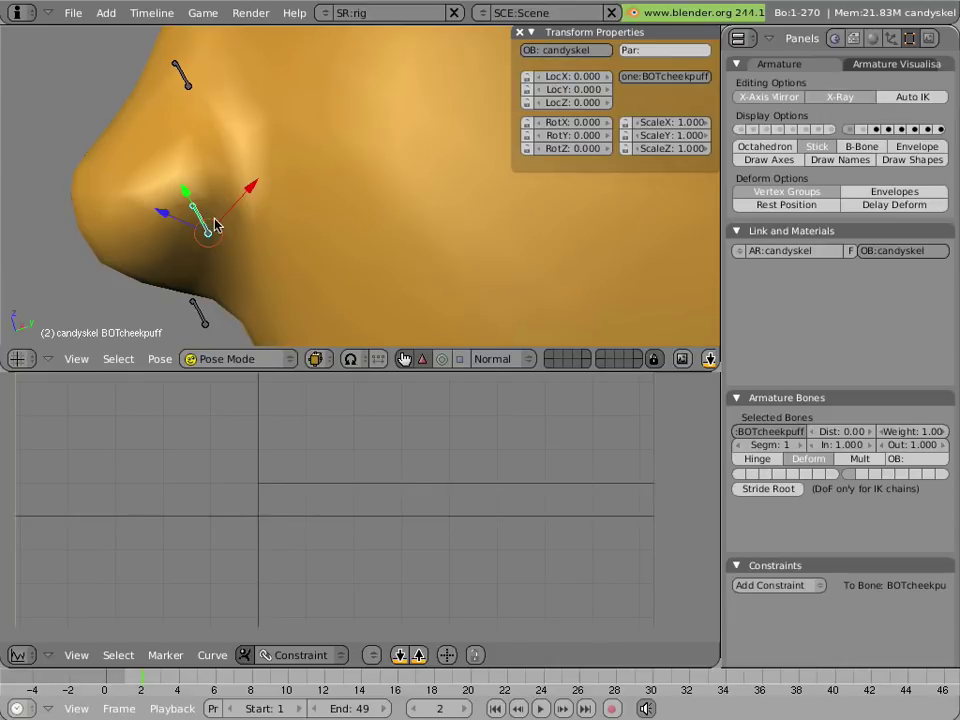
In Edit Mode, recalculate the bone roll, giving -45
key(Tab)
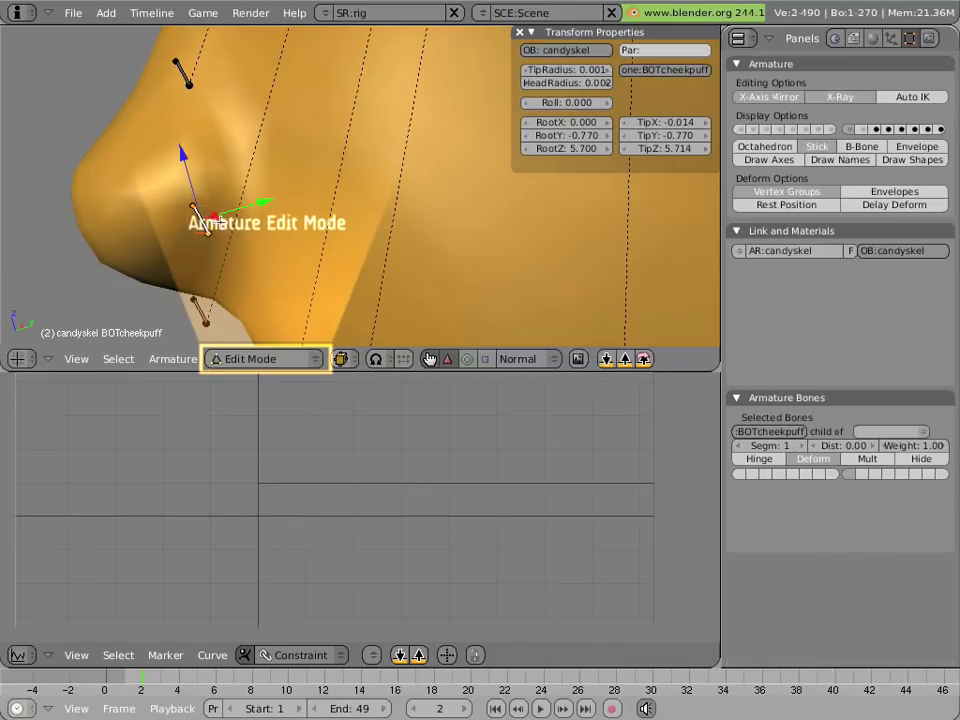
key(ctrl+n)
click(219, 224)
mouse_move(219, 224)
middle_down()
mouse_move(180, 227)
mouse_move(236, 221)
middle_up()
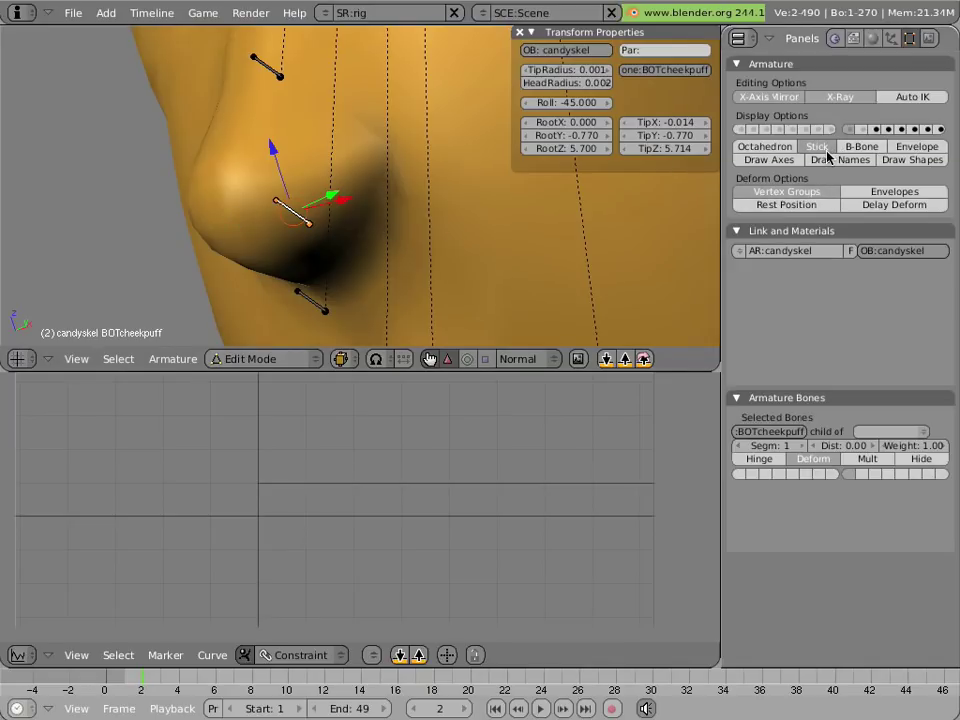
Show the bones' local axes, switch to front view, and return to Pose Mode
click(775, 161)
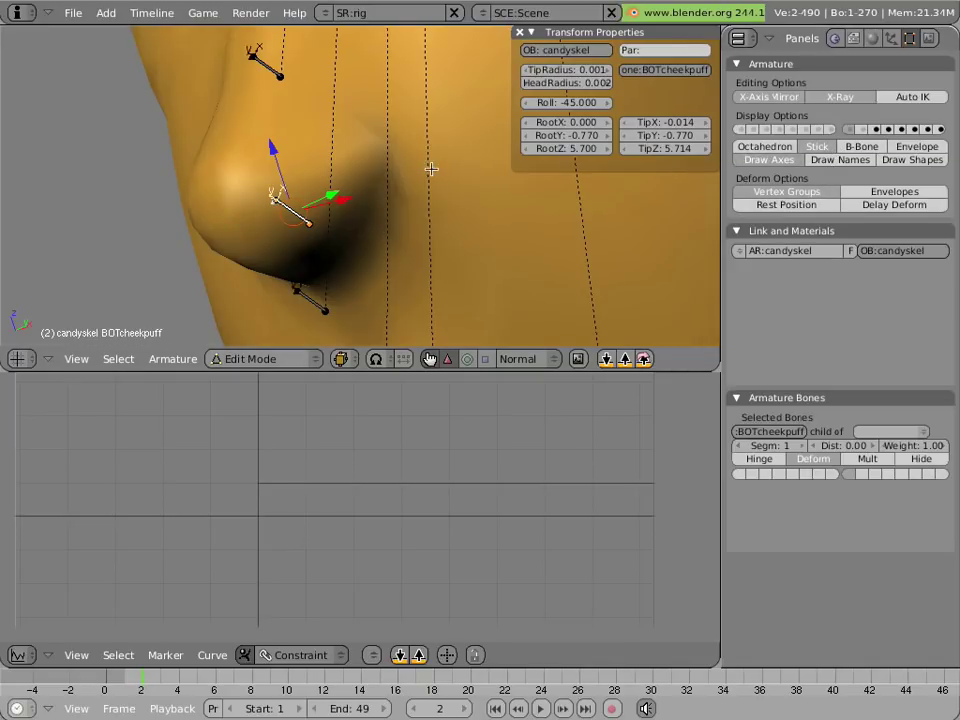
key(KP_1)
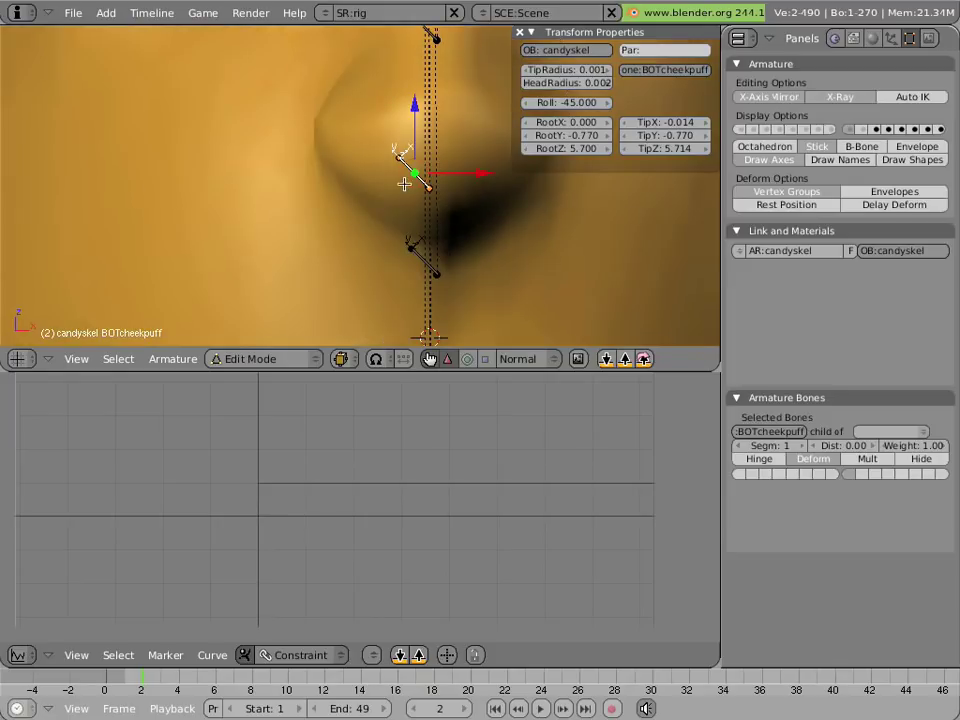
key(ctrl+Tab)
mouse_move(401, 182)
middle_down()
mouse_move(241, 183)
mouse_move(353, 183)
middle_up()
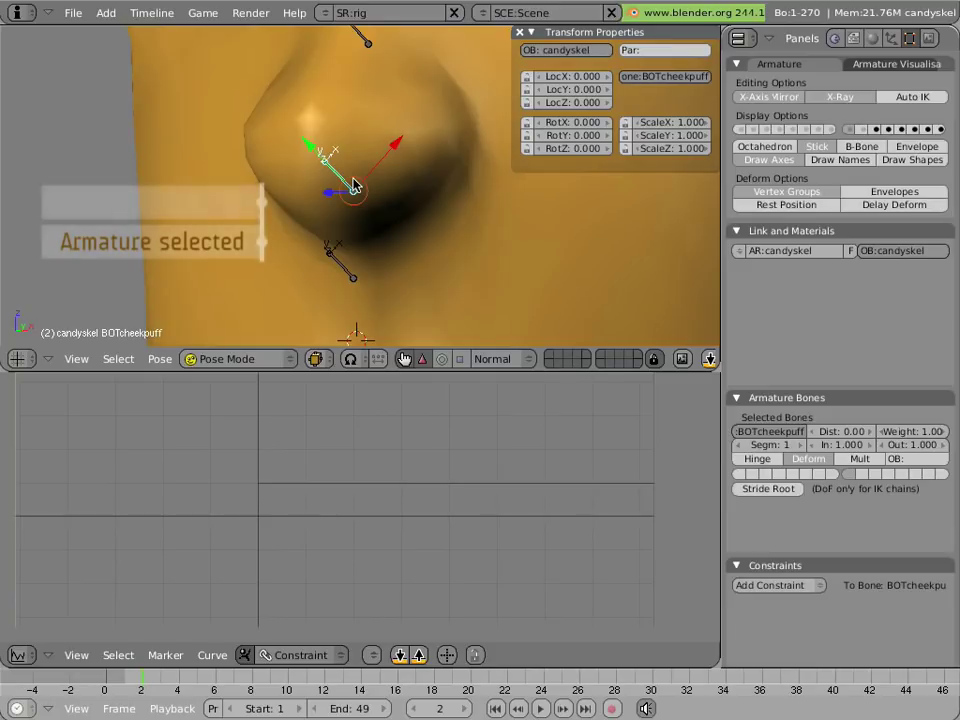
Turn off the armature's Draw Axes and zoom out over the face
key(ctrl+KP_4)
scroll(373, 170, down, 3)
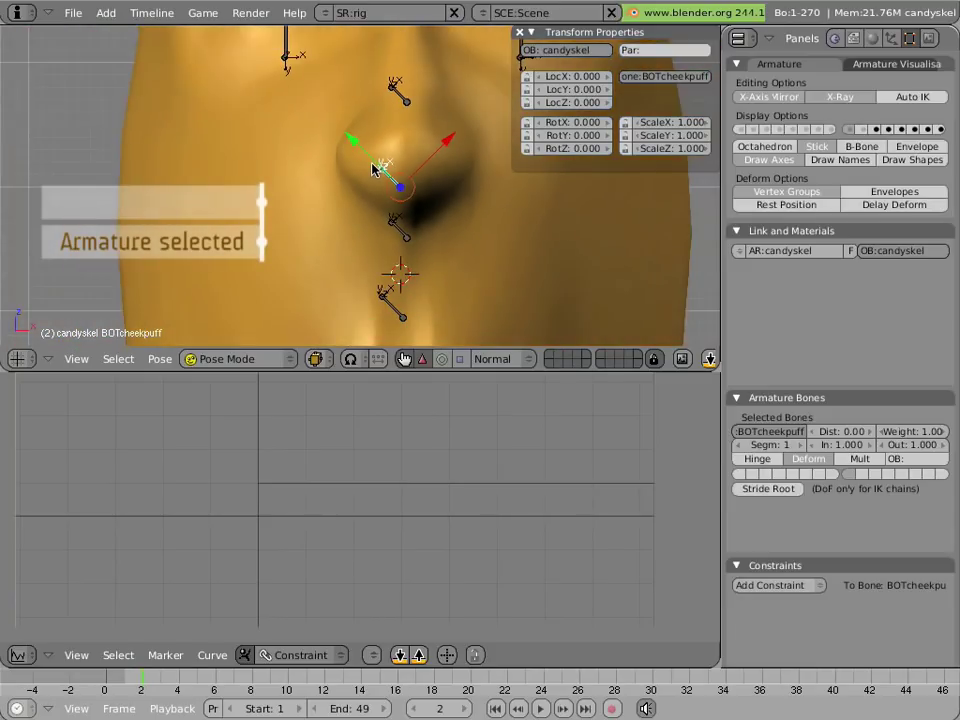
click(758, 160)
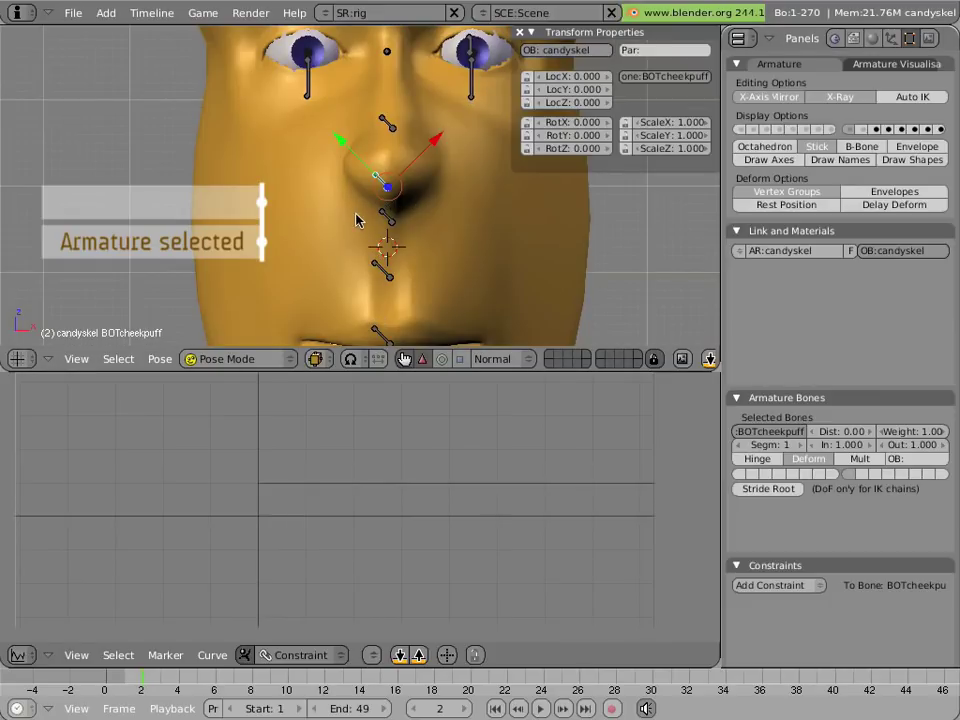
scroll(380, 188, down, 2)
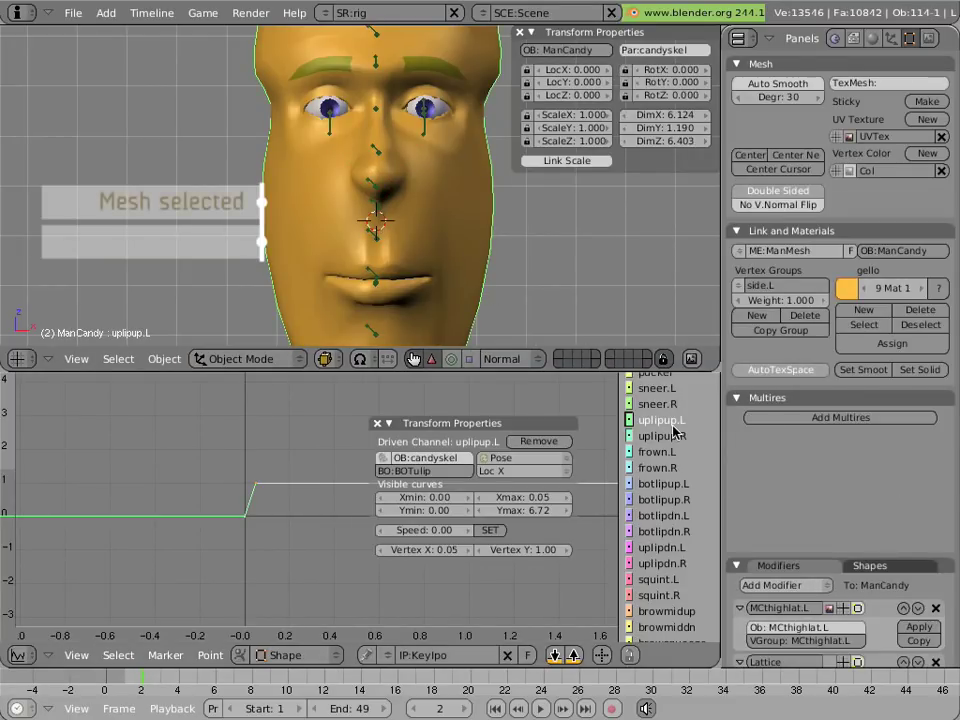
Scroll to the end of the channel list and compare cheekpuff.R with cheekpuff.L, ending on cheekpuff.R
scroll(658, 494, down, 3)
scroll(643, 611, down, 3)
scroll(632, 481, down, 3)
scroll(640, 472, down, 4)
scroll(643, 466, down, 4)
scroll(631, 400, down, 2)
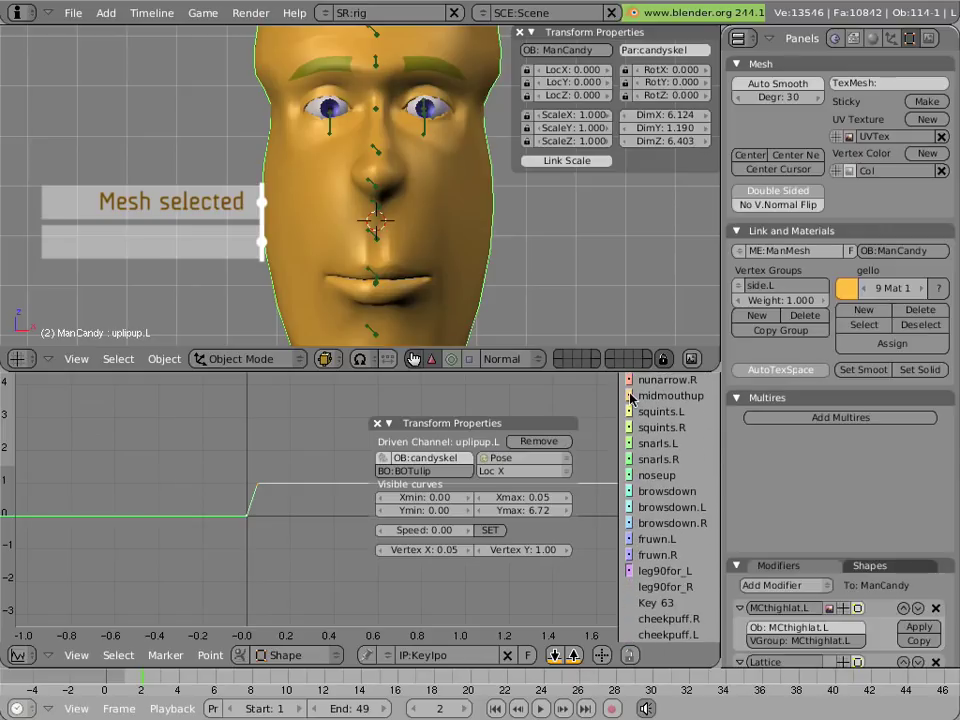
click(669, 620)
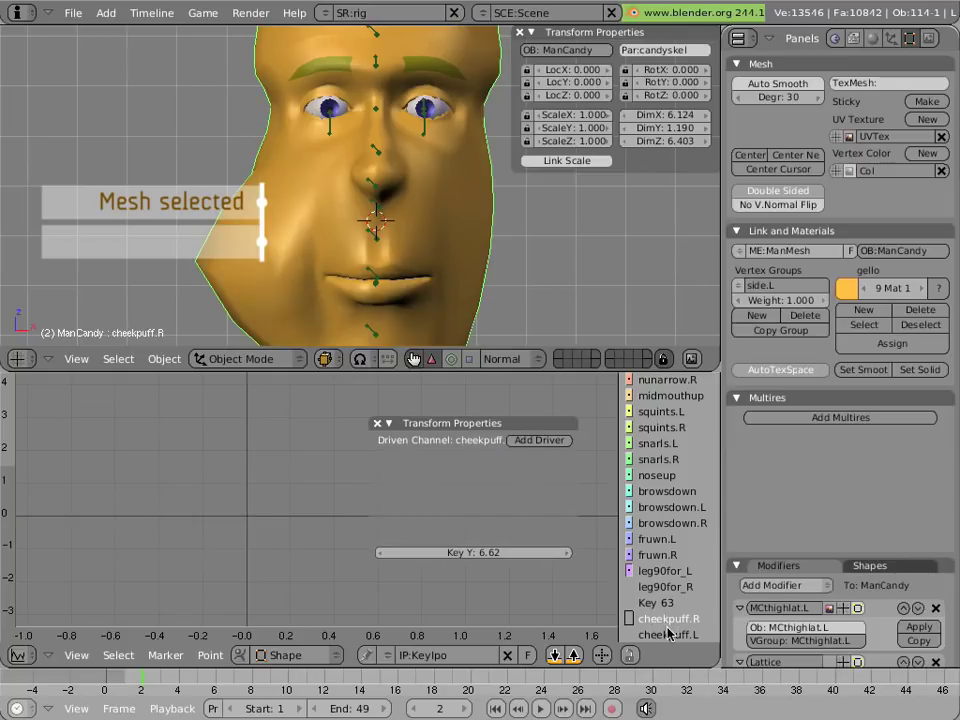
click(669, 634)
click(669, 620)
click(669, 634)
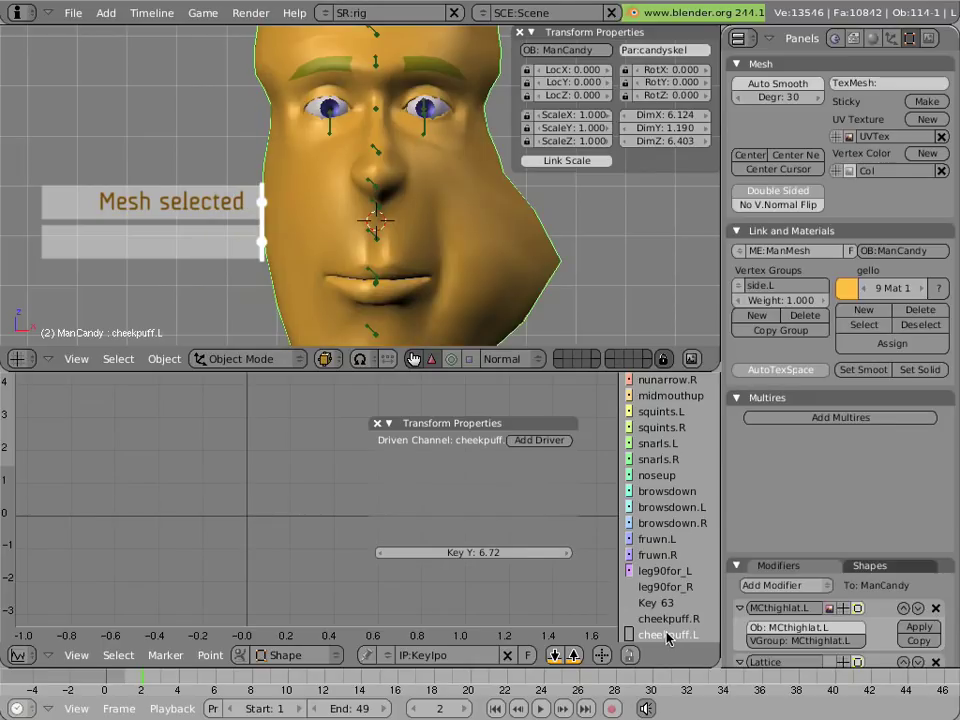
click(668, 620)
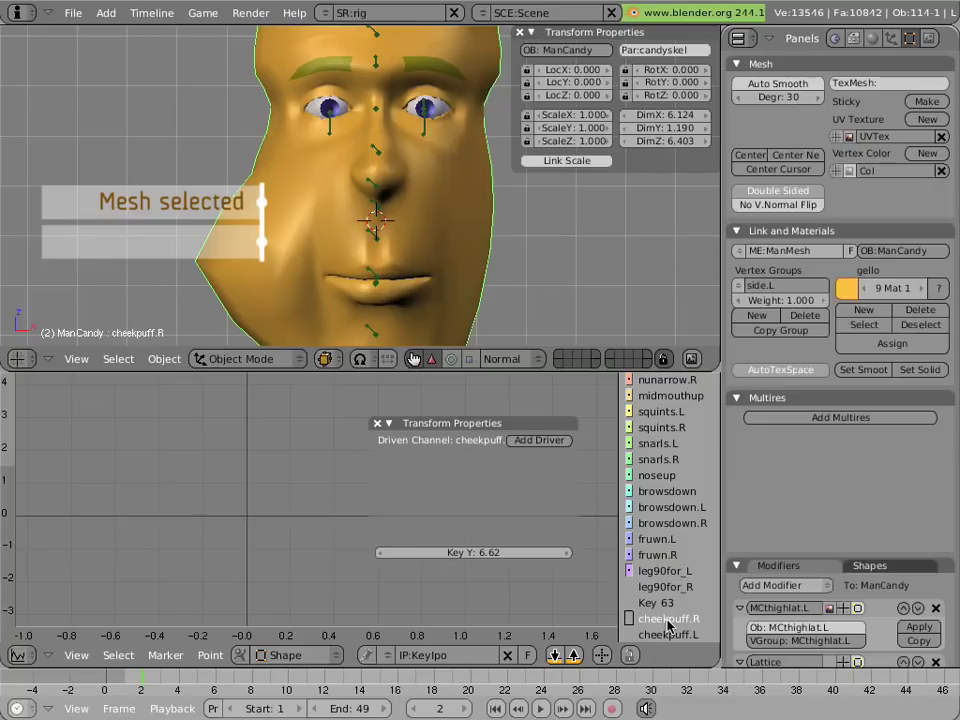
Add a driver with object candyskel, type Pose, and bone BOTcheekpuff pasted into BO:
click(533, 441)
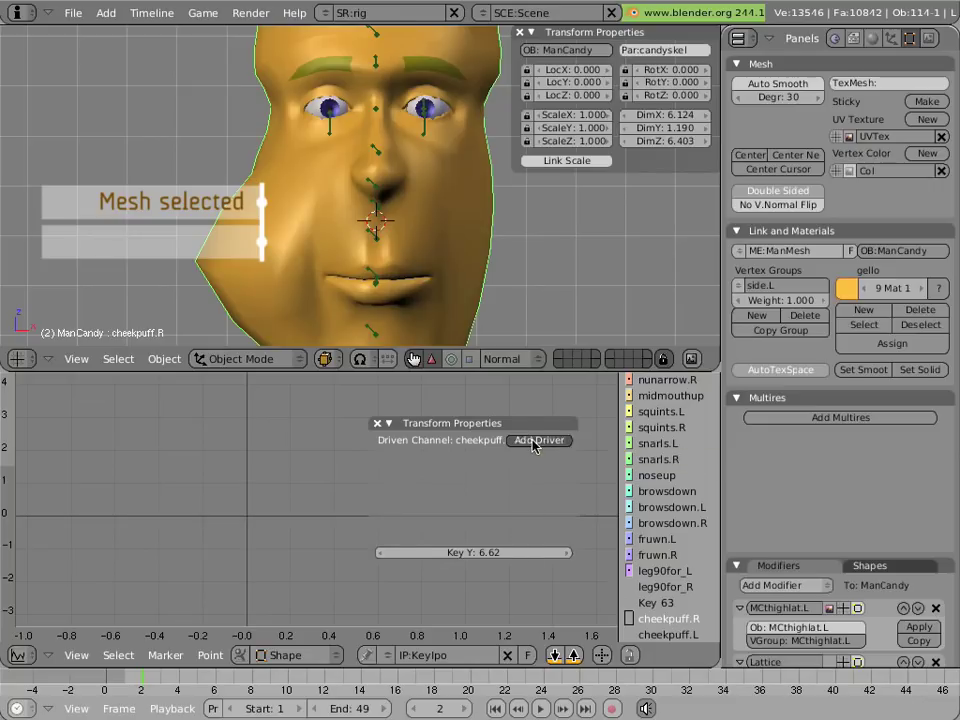
click(452, 457)
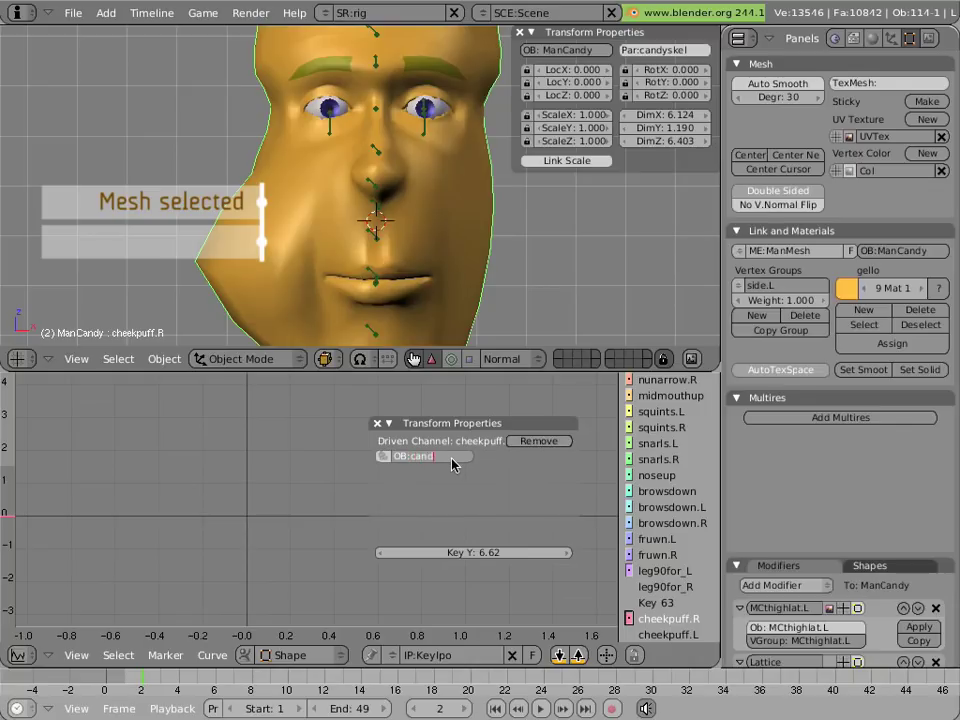
text(candyskel)
key(Return)
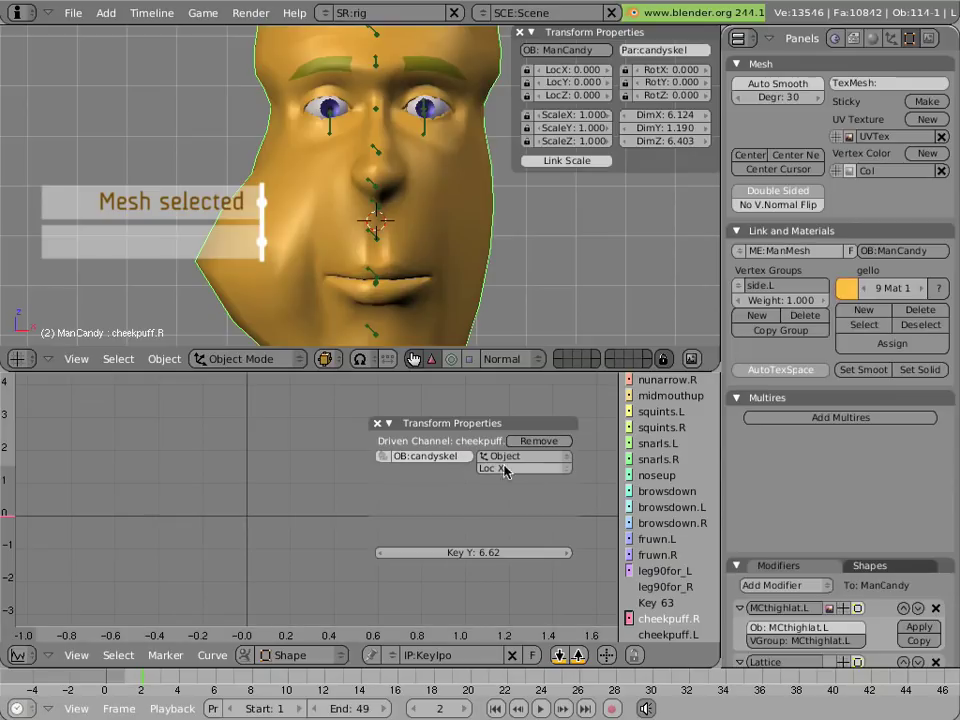
click(540, 457)
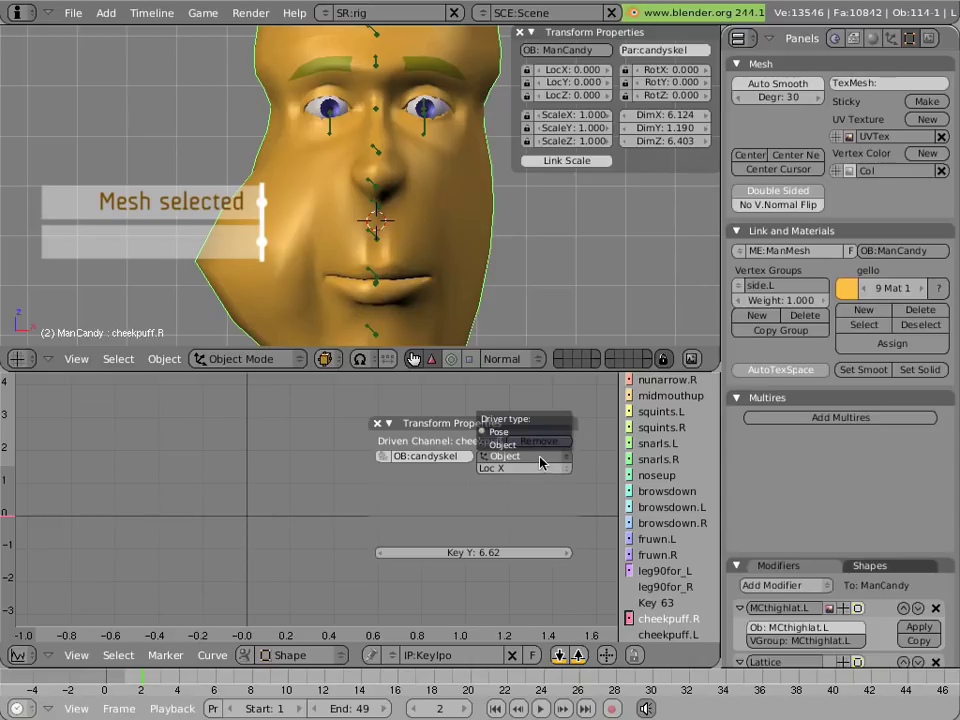
click(545, 431)
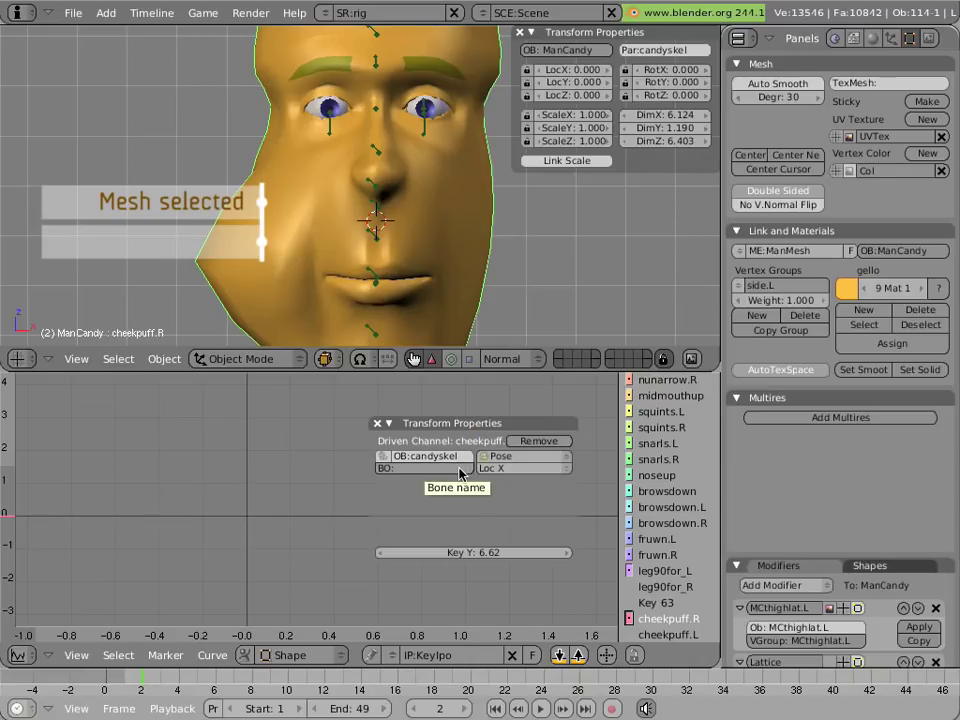
text(BOTcheekpuff)
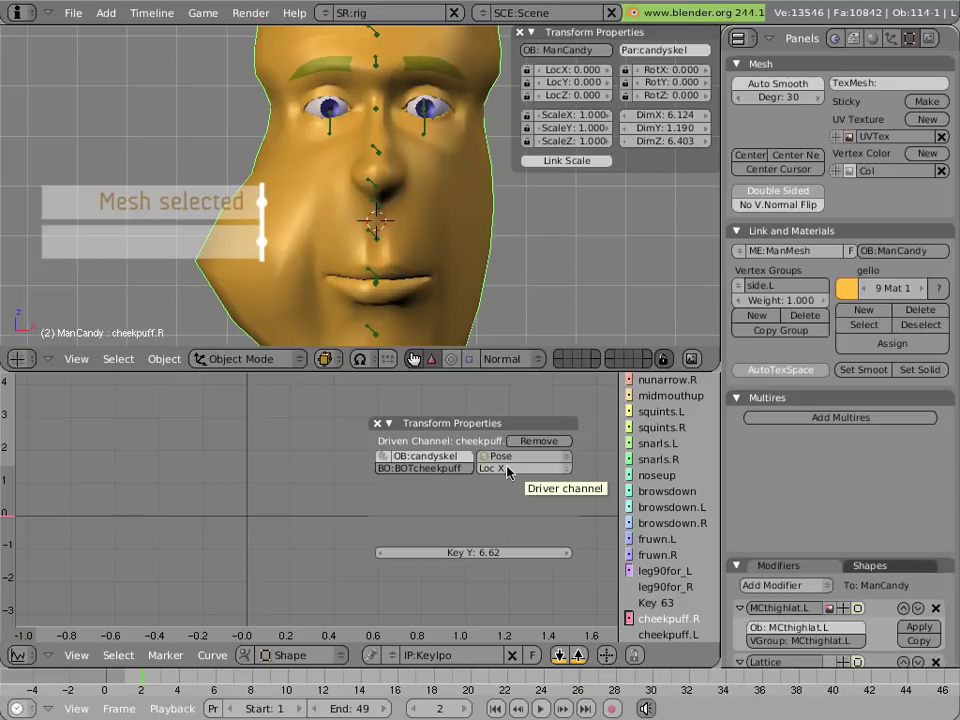
Test the BOTcheekpuff bone's move direction, then switch the driver channel to Loc Y
scroll(337, 238, up, 3)
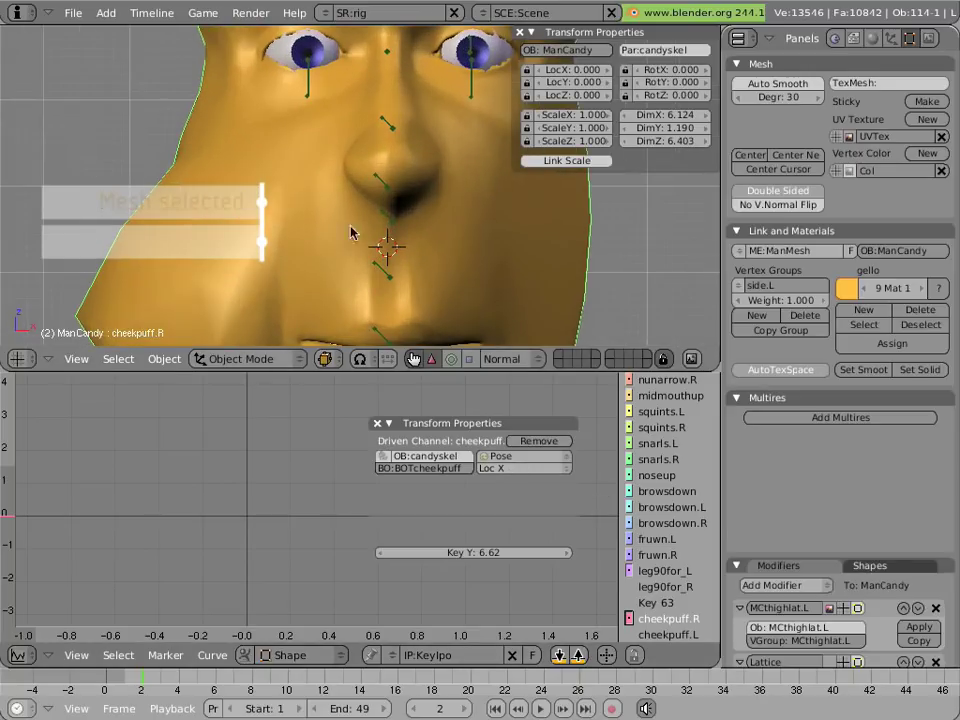
right_click(396, 188)
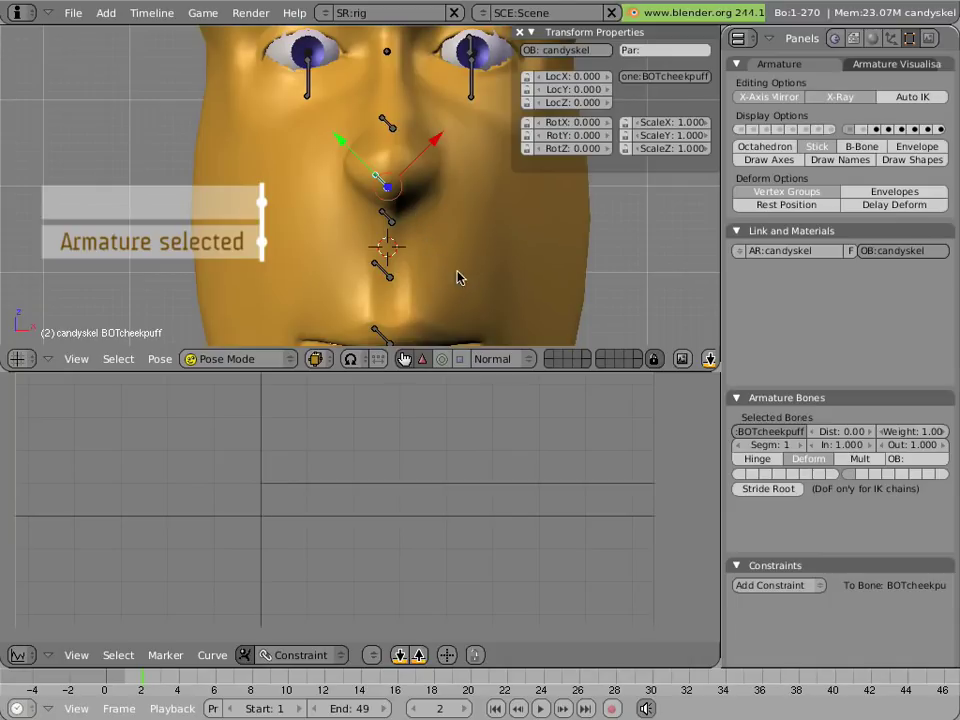
key(g)
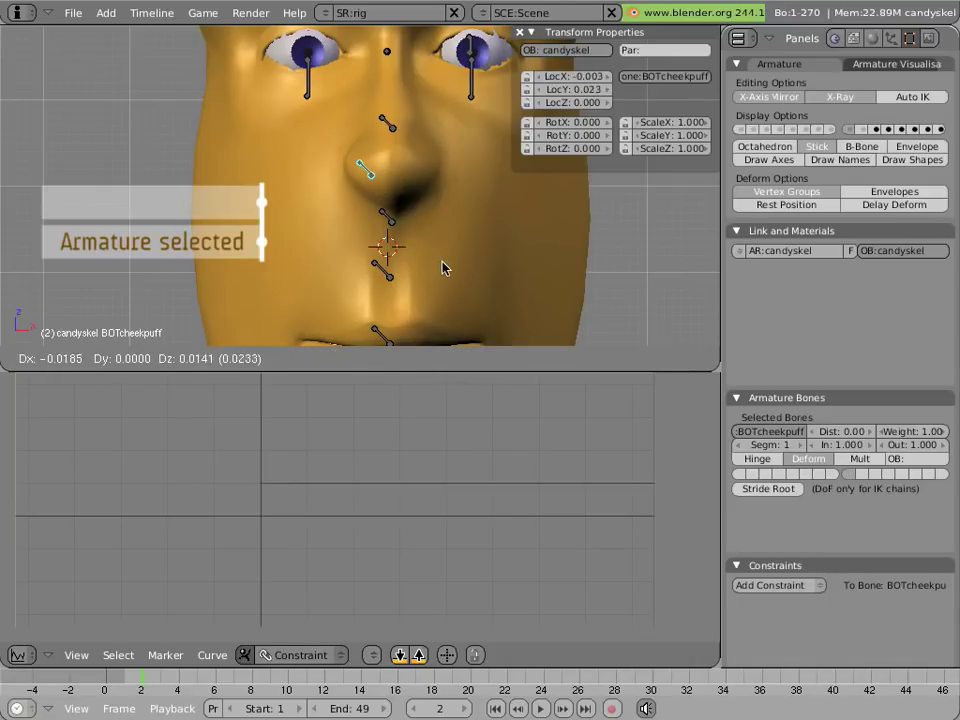
key(Escape)
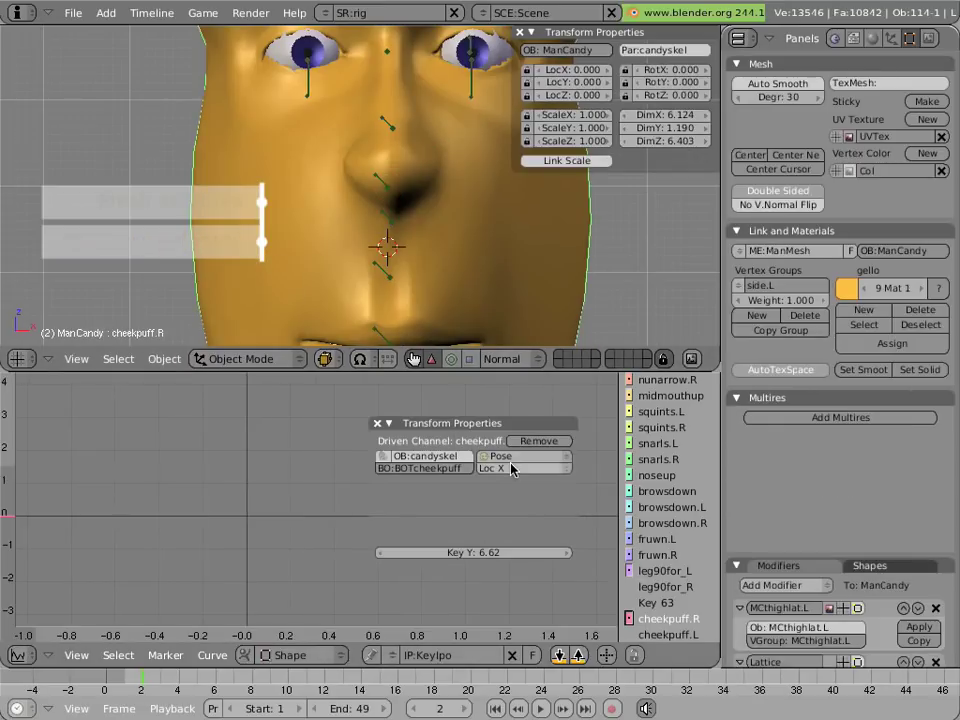
click(512, 468)
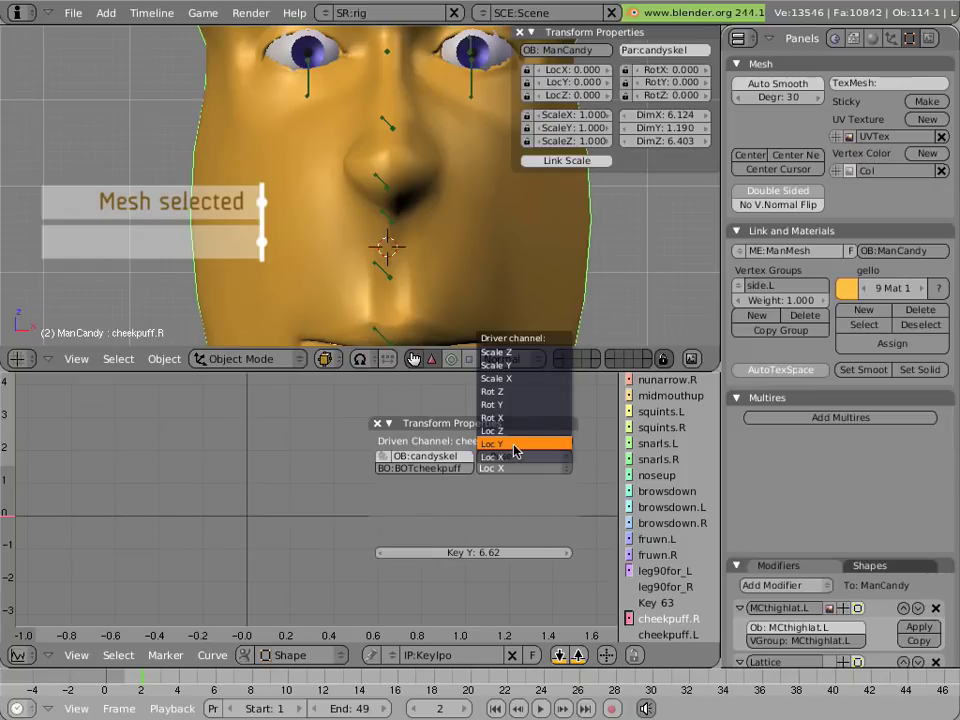
click(514, 445)
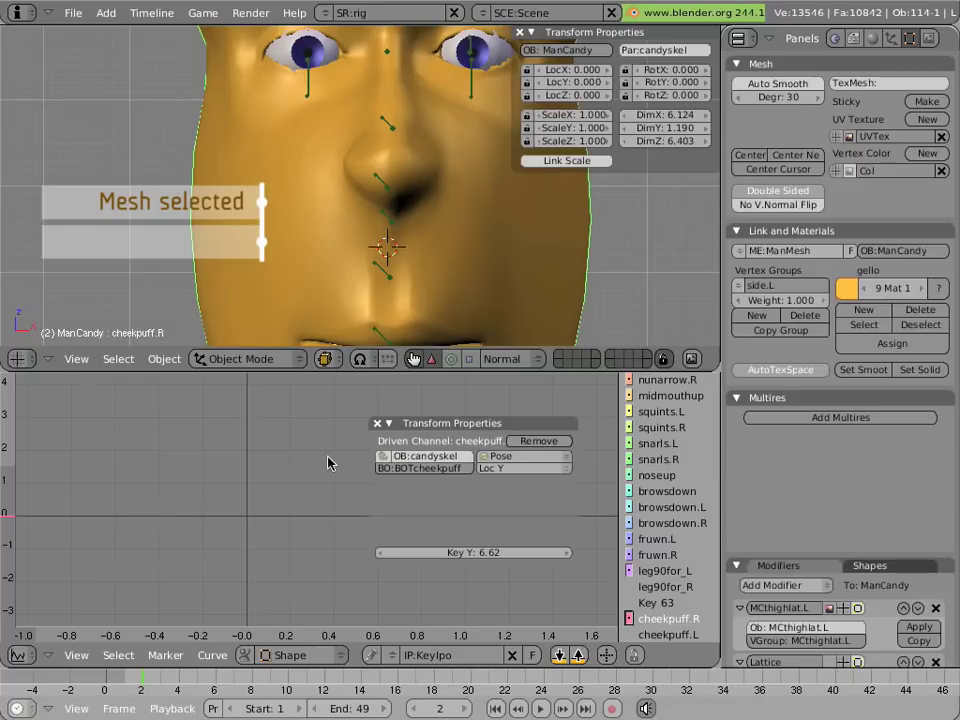
Insert a default one-to-one driver curve and frame it in view
key(i)
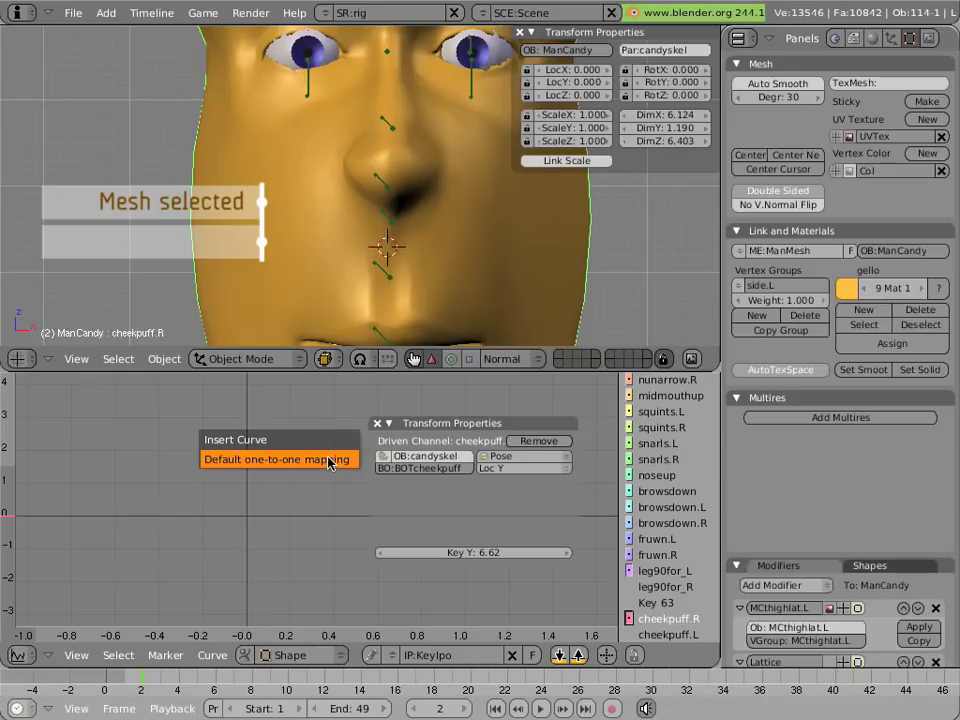
click(328, 461)
key(Home)
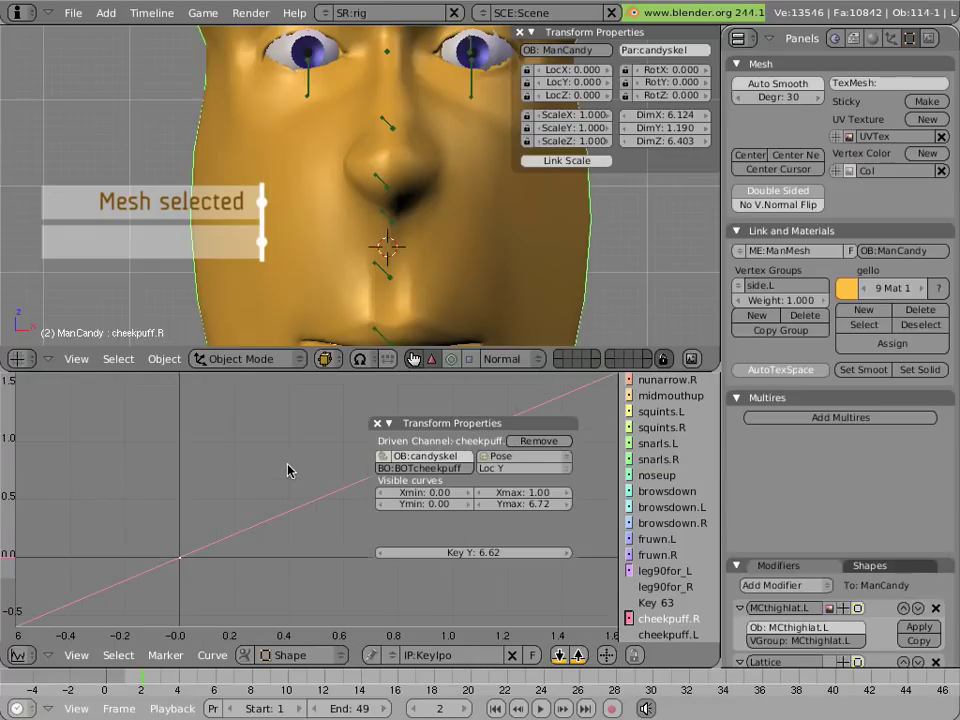
Set the curve's extend mode to Constant and its interpolation to Linear
click(212, 655)
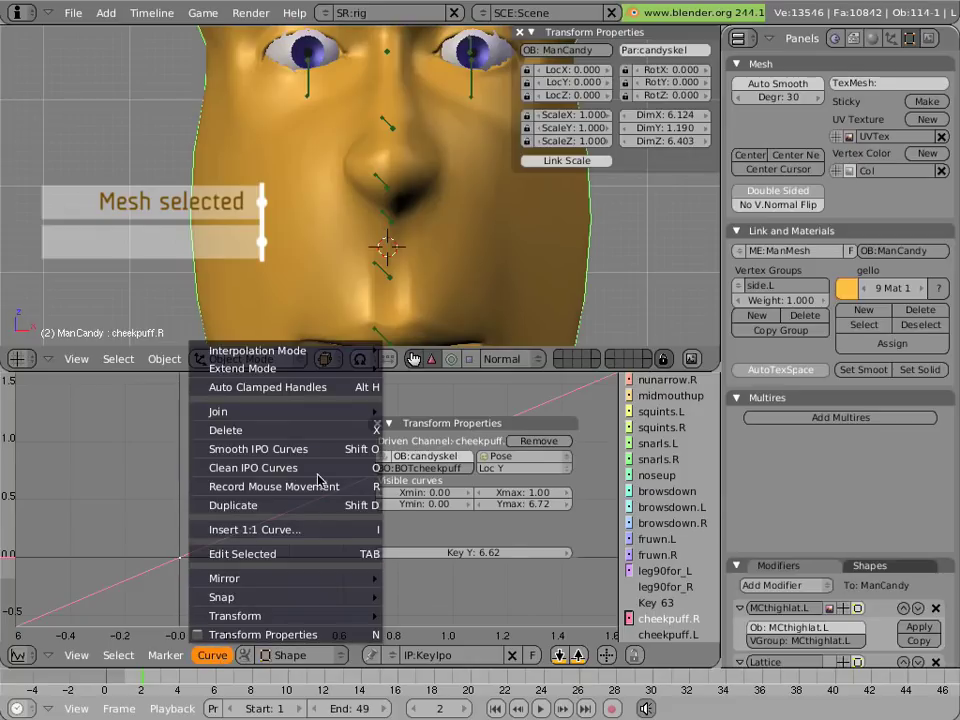
mouse_move(300, 370)
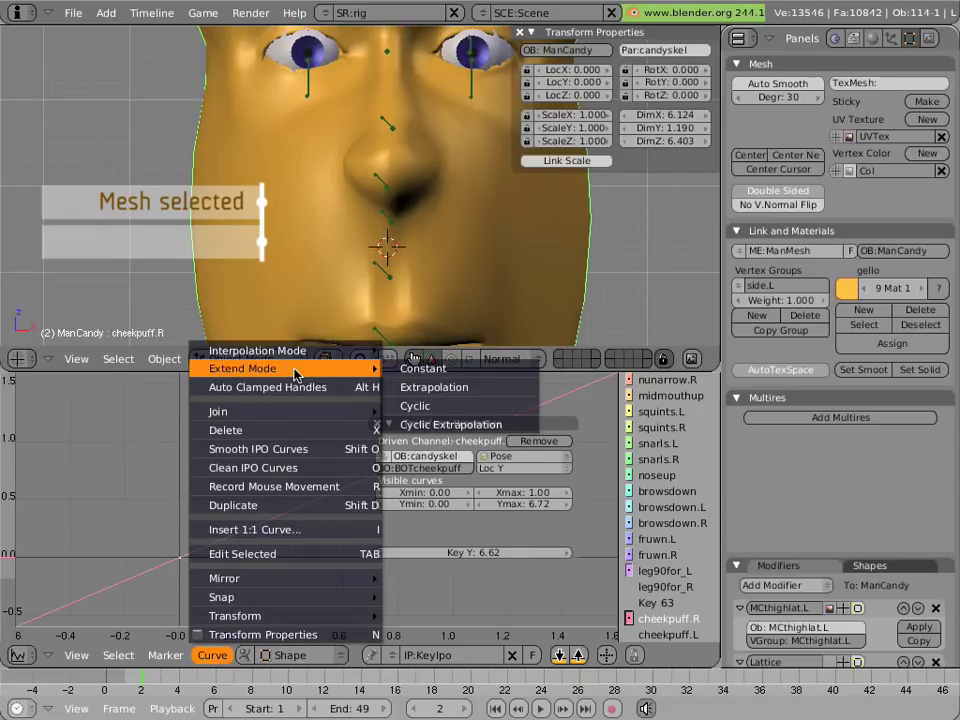
click(417, 372)
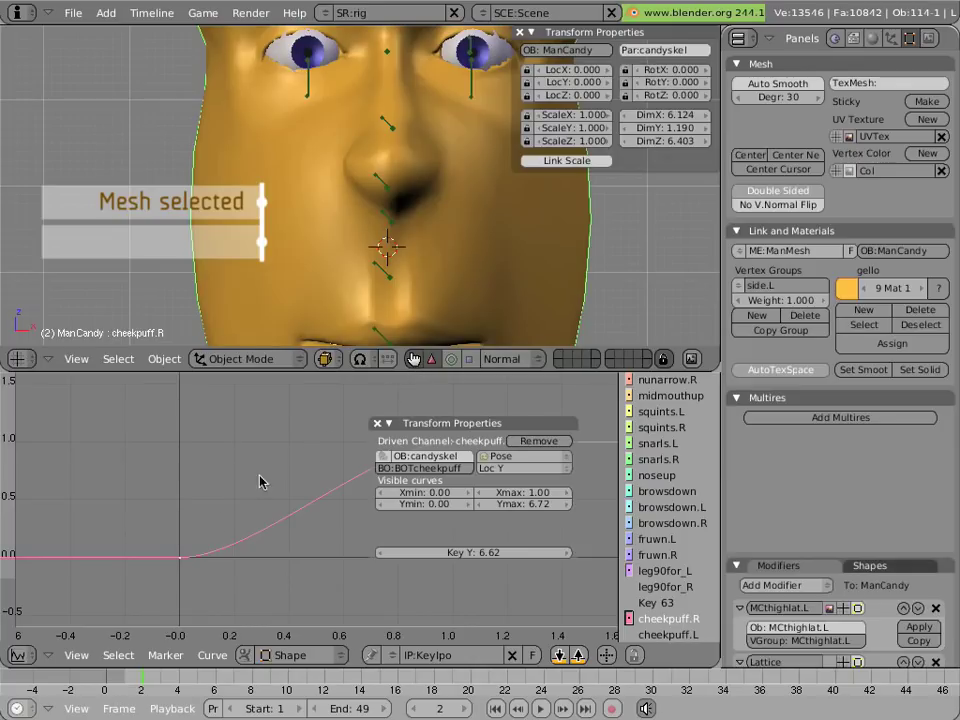
click(212, 655)
mouse_move(330, 350)
click(446, 368)
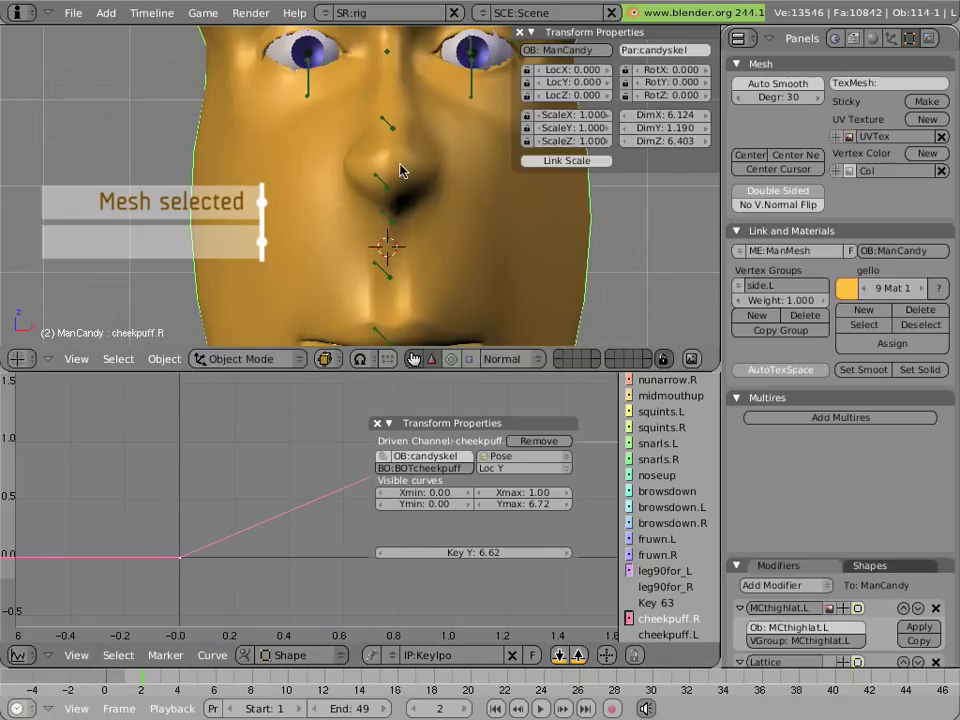
Test-move BOTcheekpuff to check the cheek puff, then return it to rest
drag(480, 420, 329, 454)
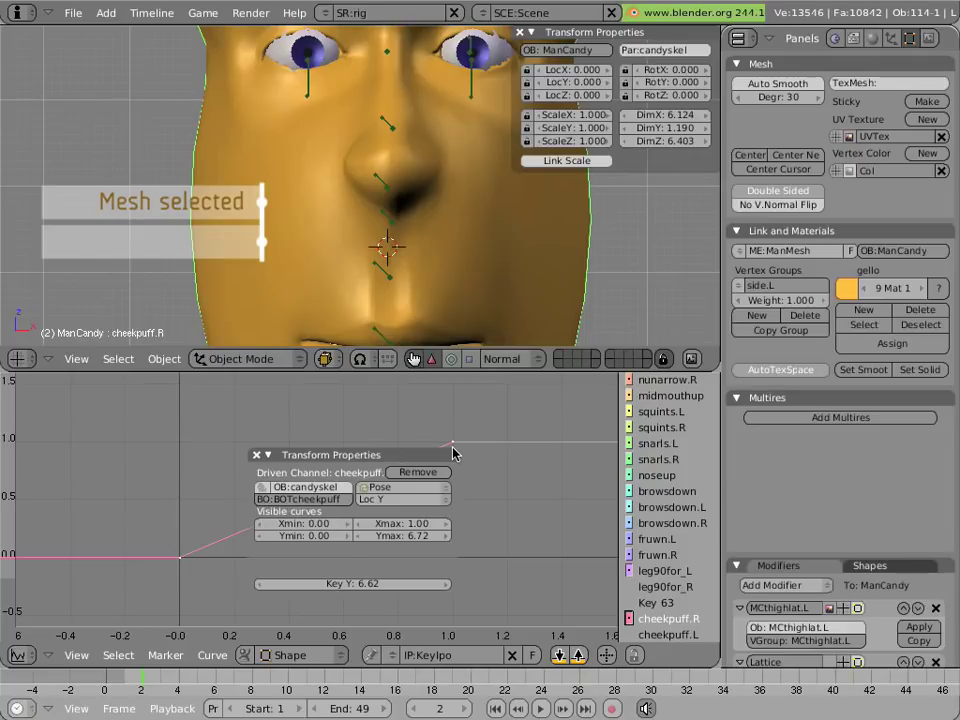
right_click(383, 183)
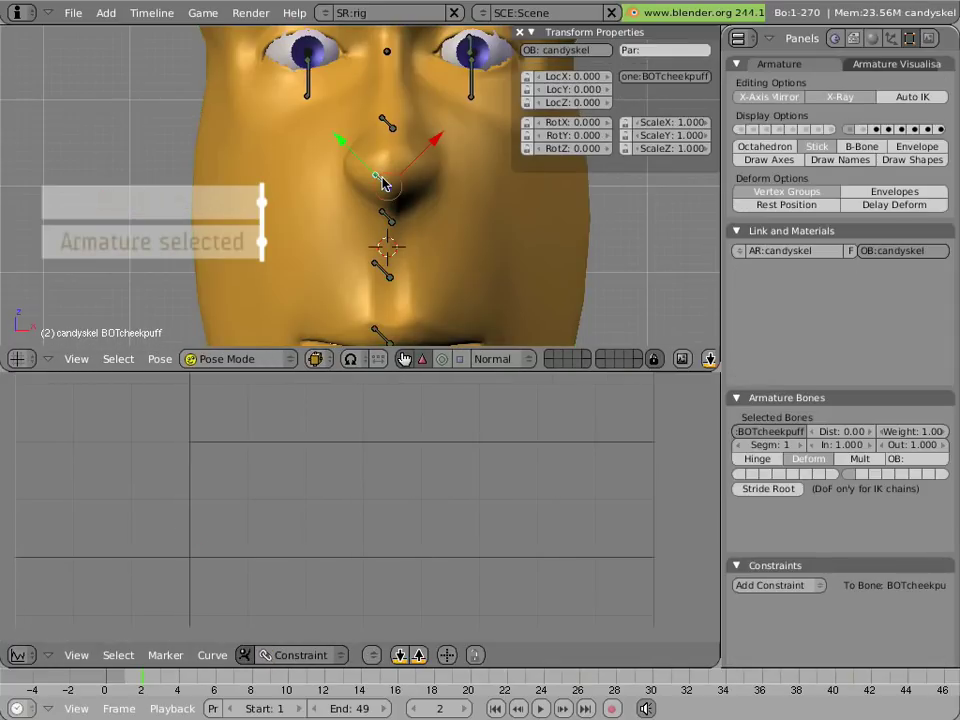
drag(342, 141, 229, 192)
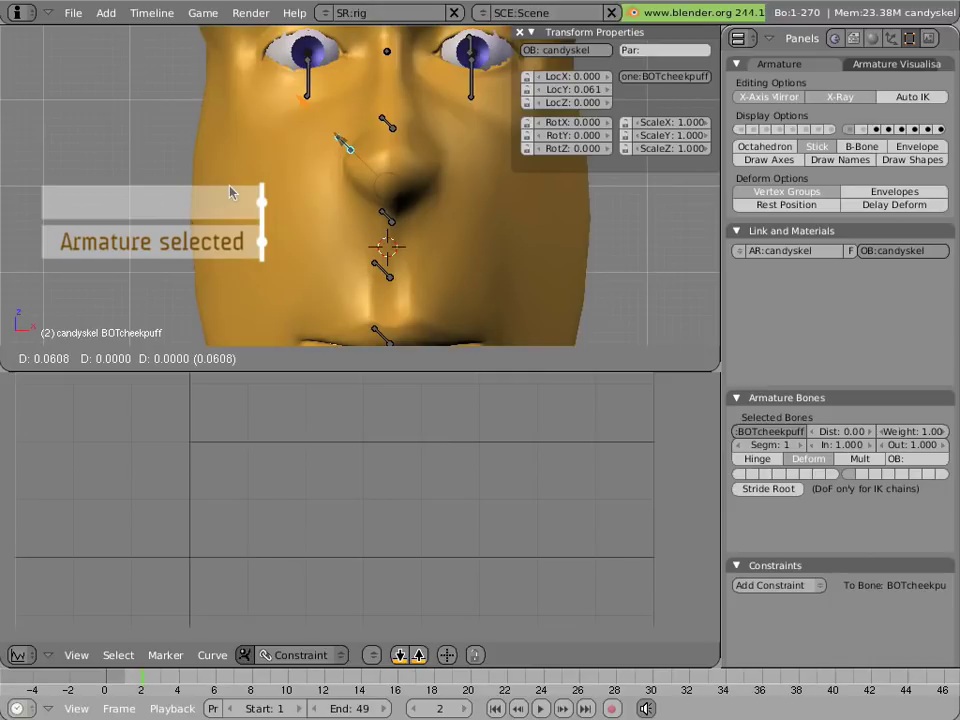
drag(229, 192, 229, 192)
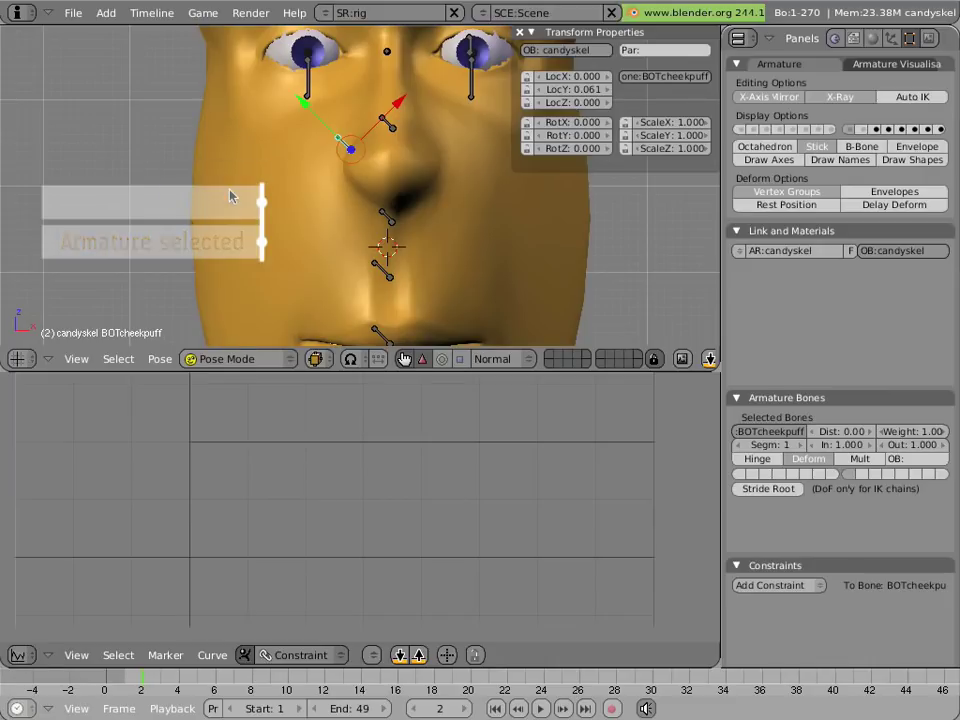
key(alt+g)
Reselect the ManCandy mesh and set the driver curve's Xmax to 0.06
right_click(229, 197)
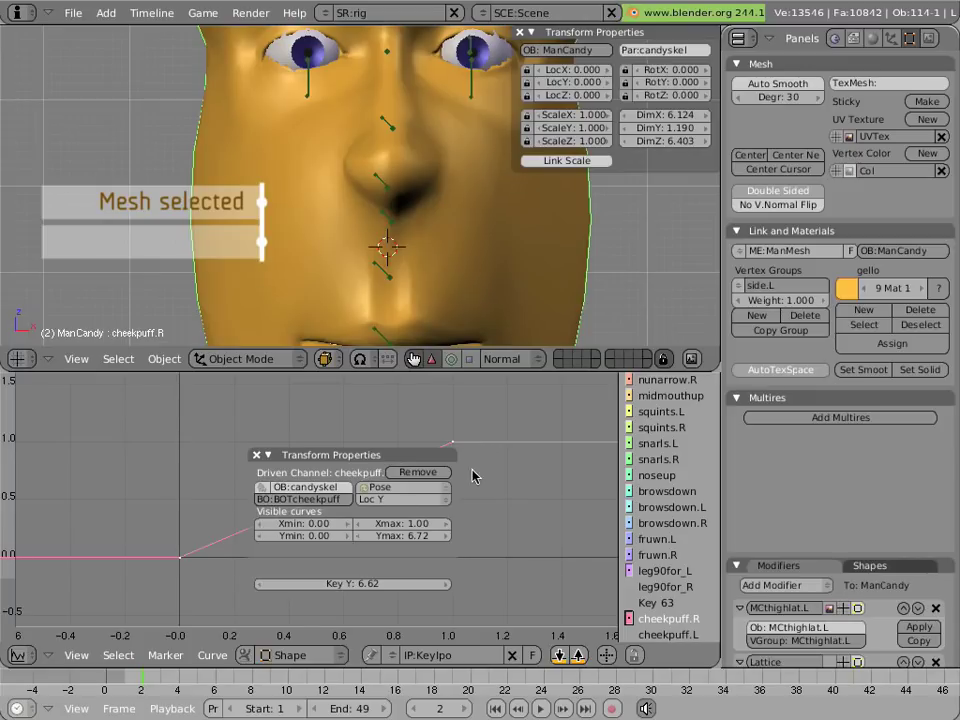
click(420, 525)
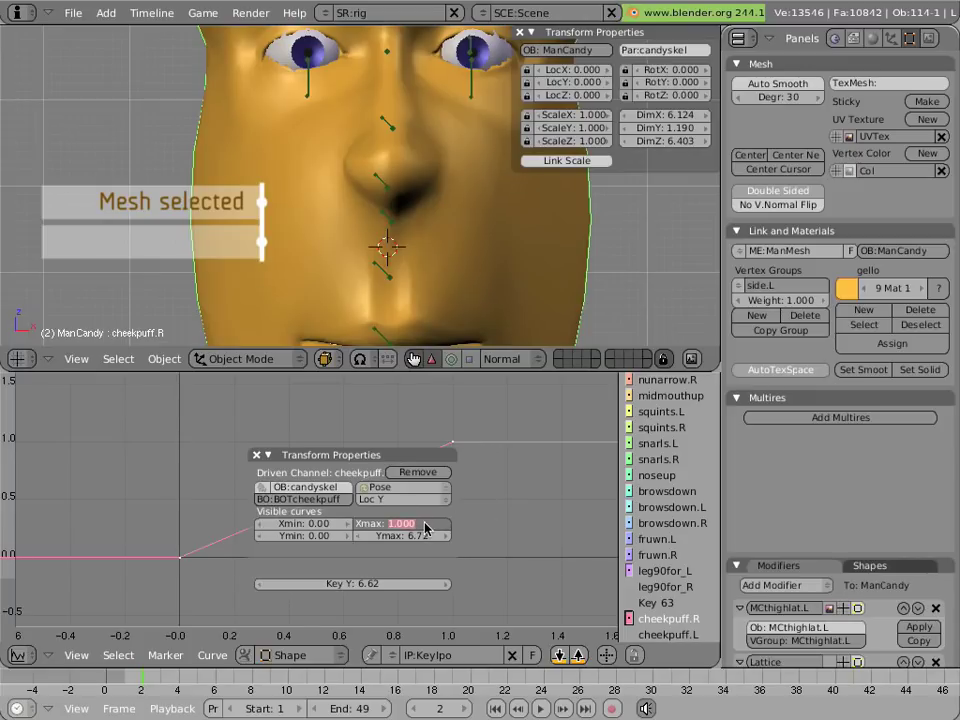
key(BackSpace)
key(Return)
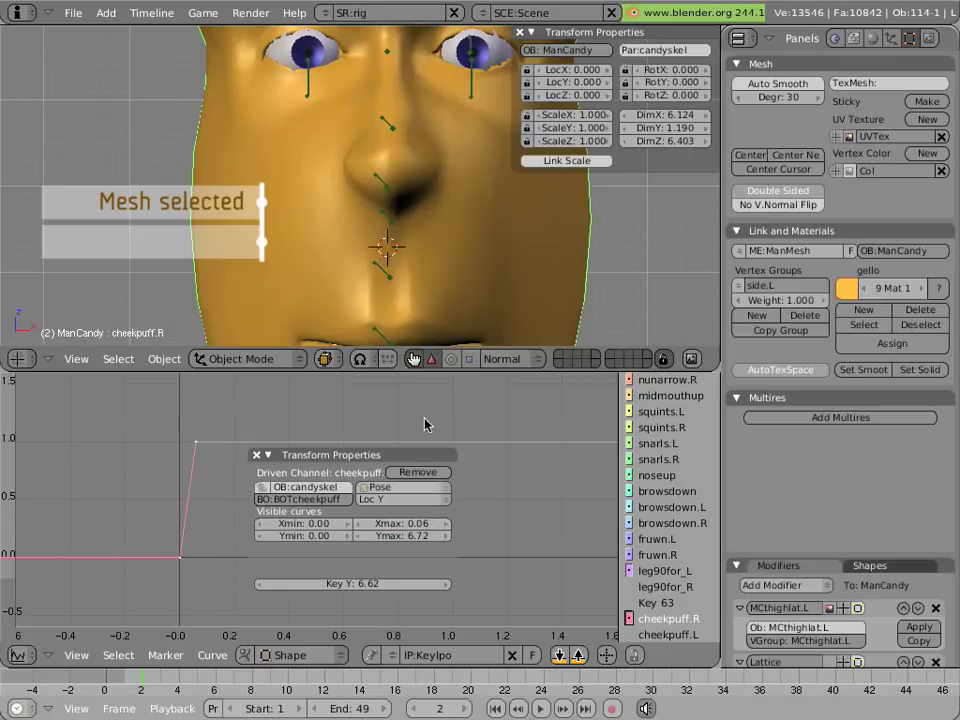
Test the bone's puff, then reselect ManCandy and set the driver's Xmax to 0.1
right_click(388, 189)
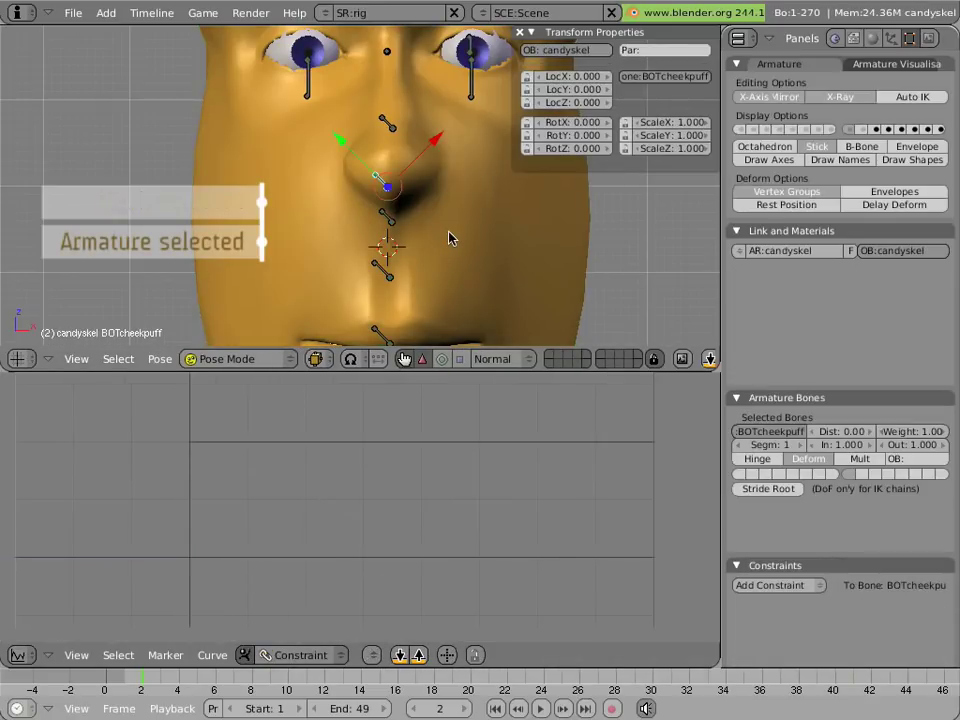
drag(349, 149, 296, 184)
right_click(289, 193)
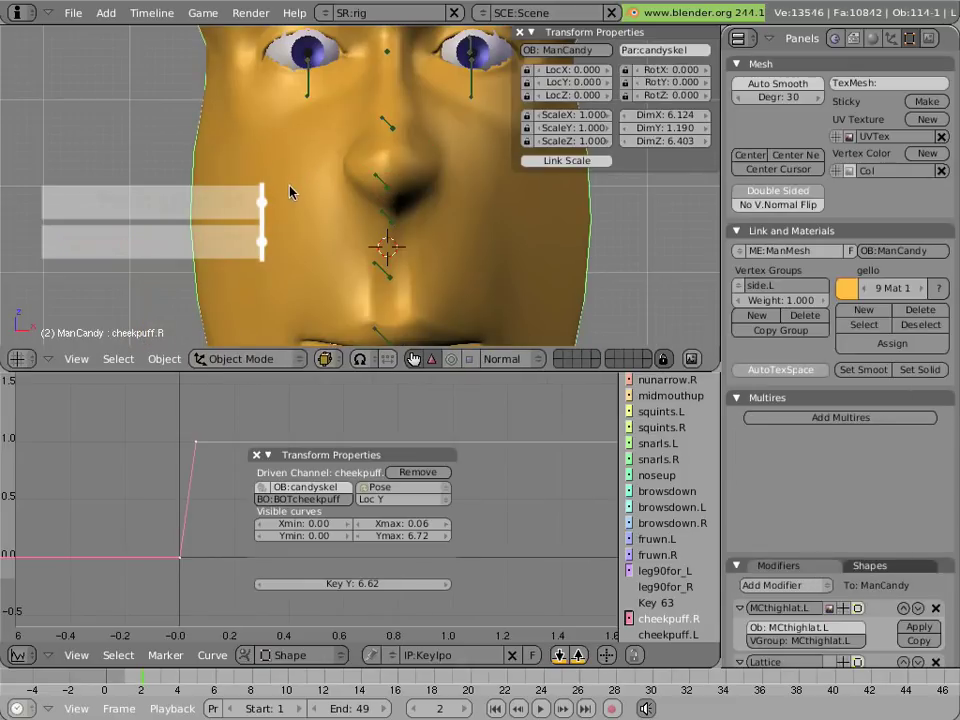
click(432, 524)
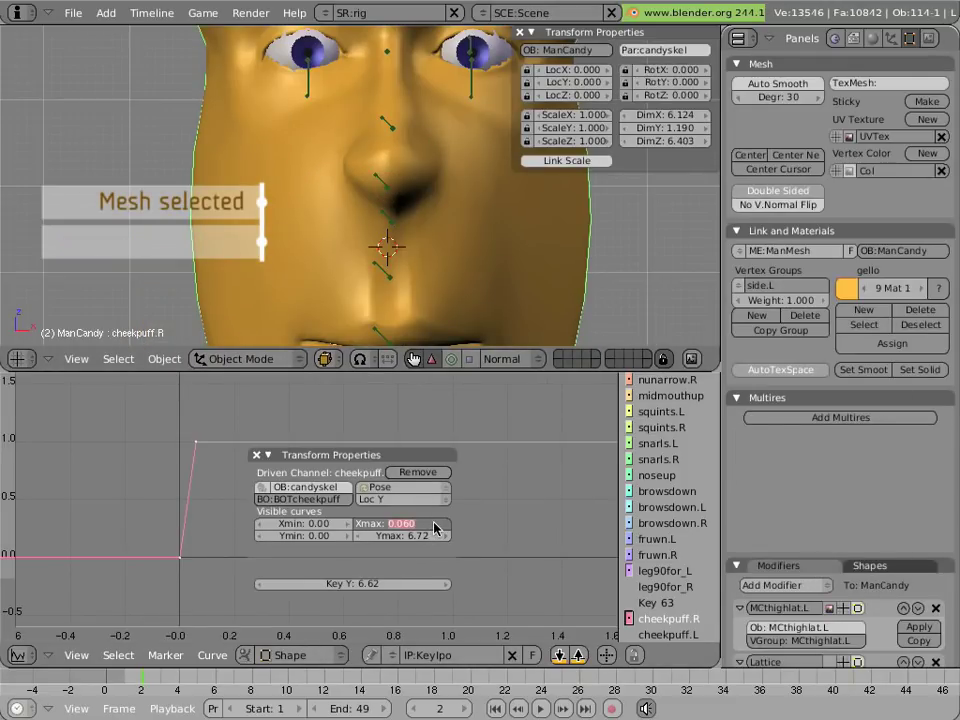
text(0.1)
key(Return)
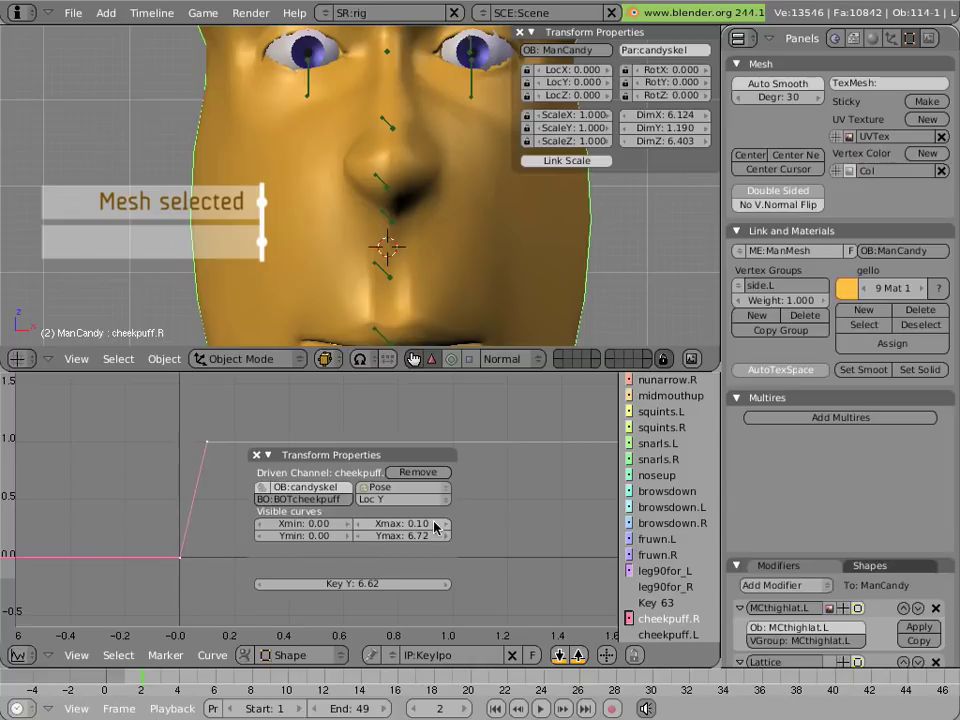
Select BOTcheekpuff and test-move it, cancelling so it stays at rest
right_click(383, 171)
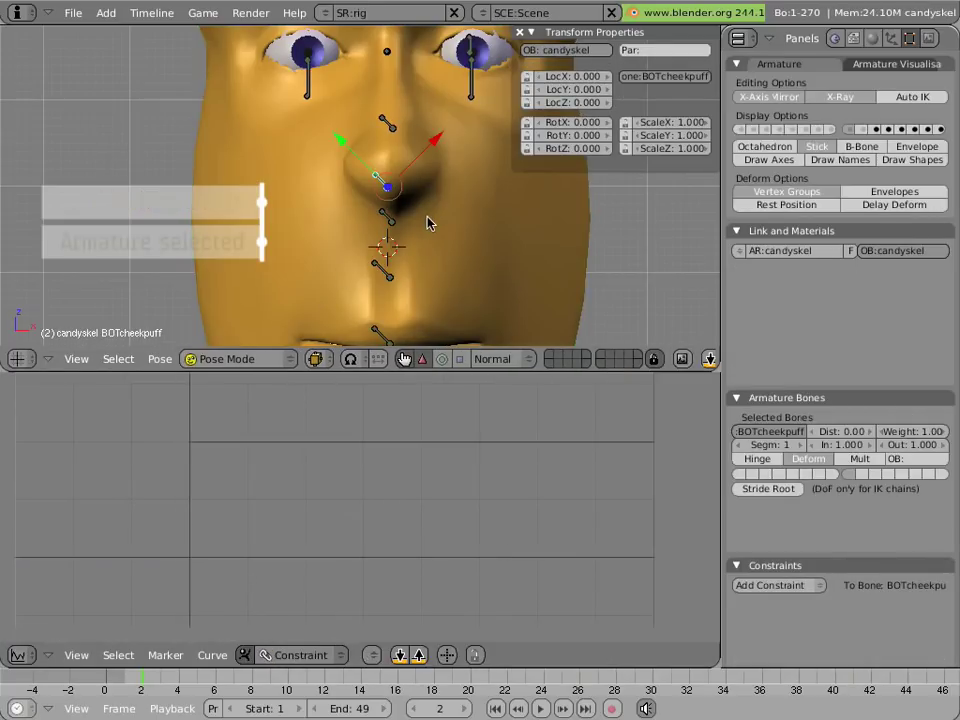
key(g)
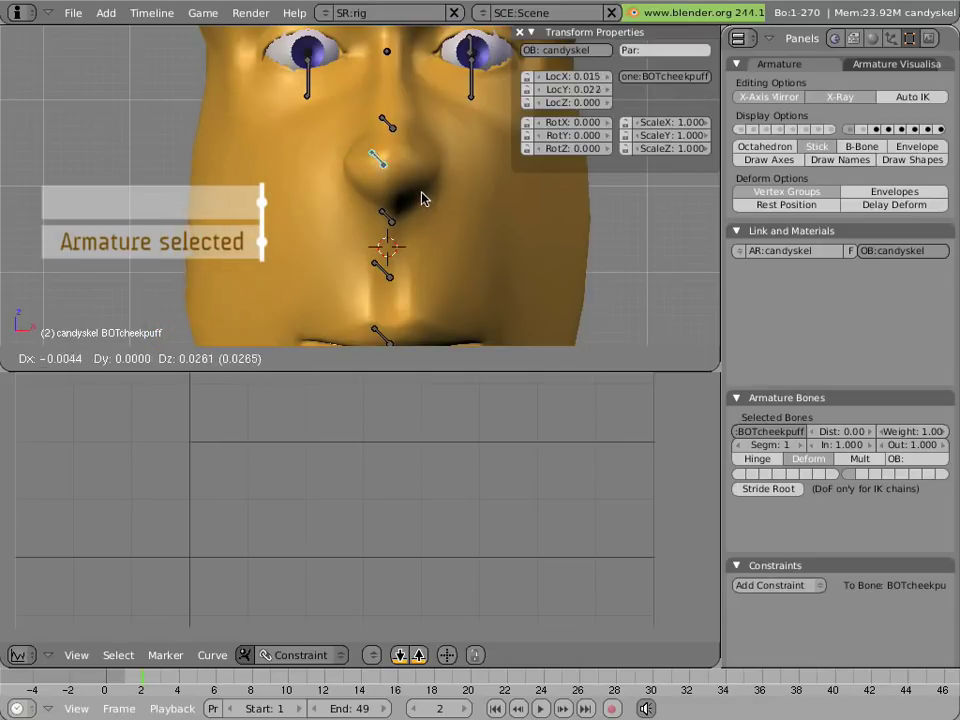
key(Escape)
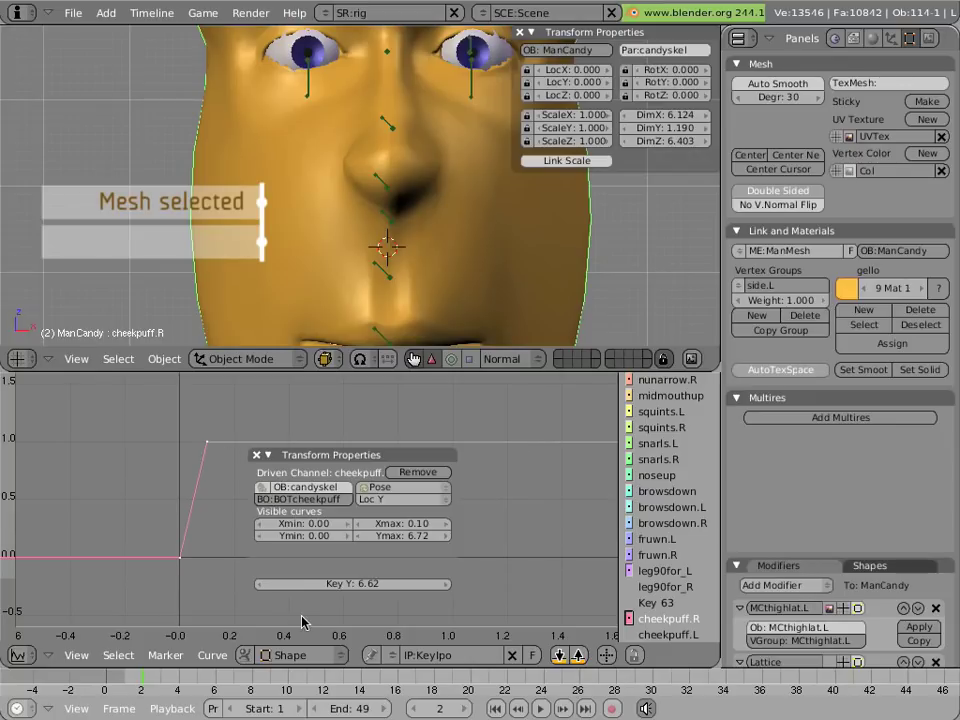
Copy the cheekpuff.R driver curve and add a matching driver to the cheekpuff.L shape key
click(558, 655)
click(669, 636)
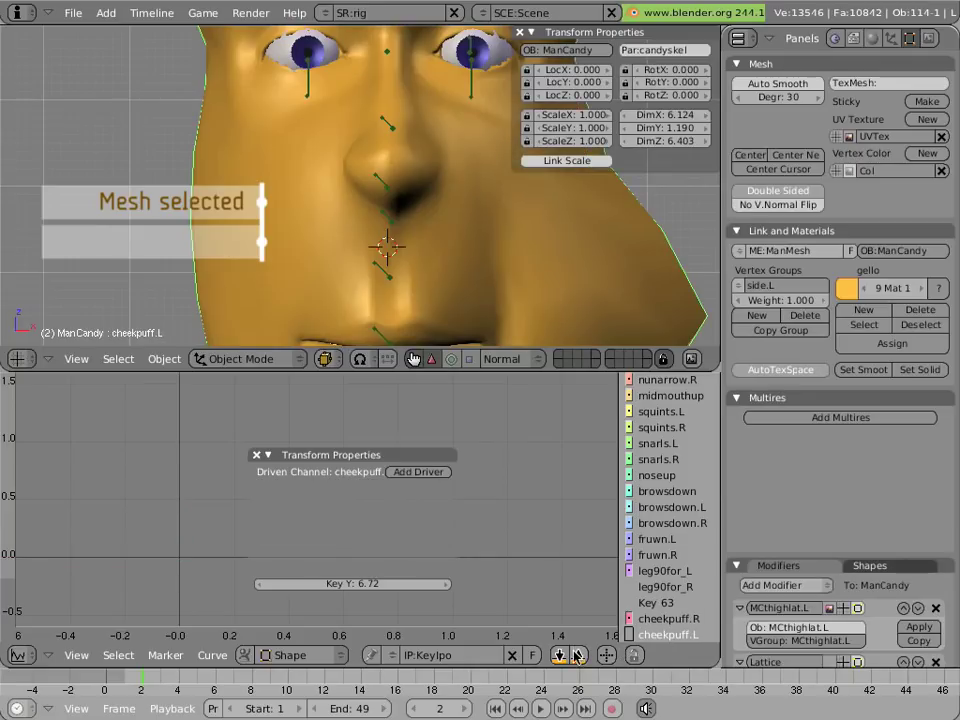
click(418, 471)
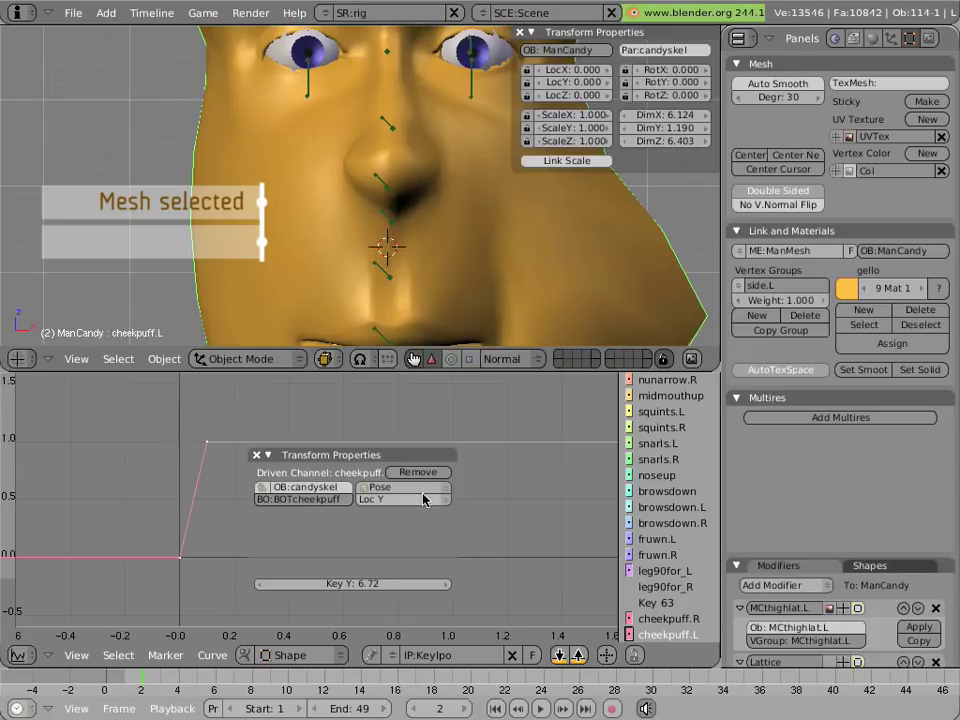
click(389, 499)
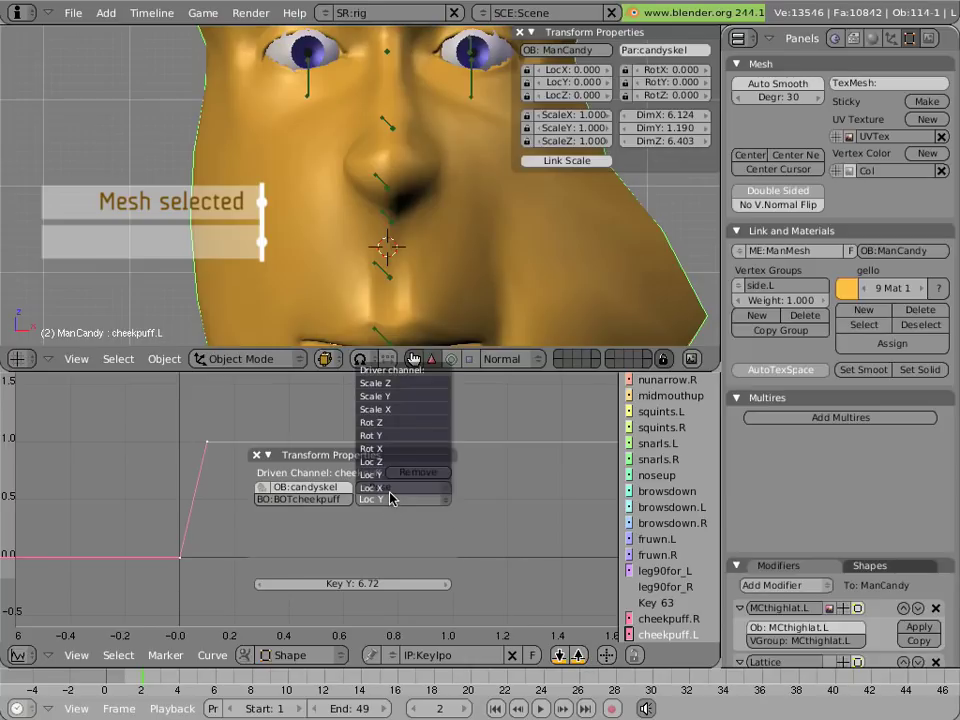
Switch the cheekpuff.L driver to Loc X and test-move BOTcheekpuff, leaving it at rest
click(392, 489)
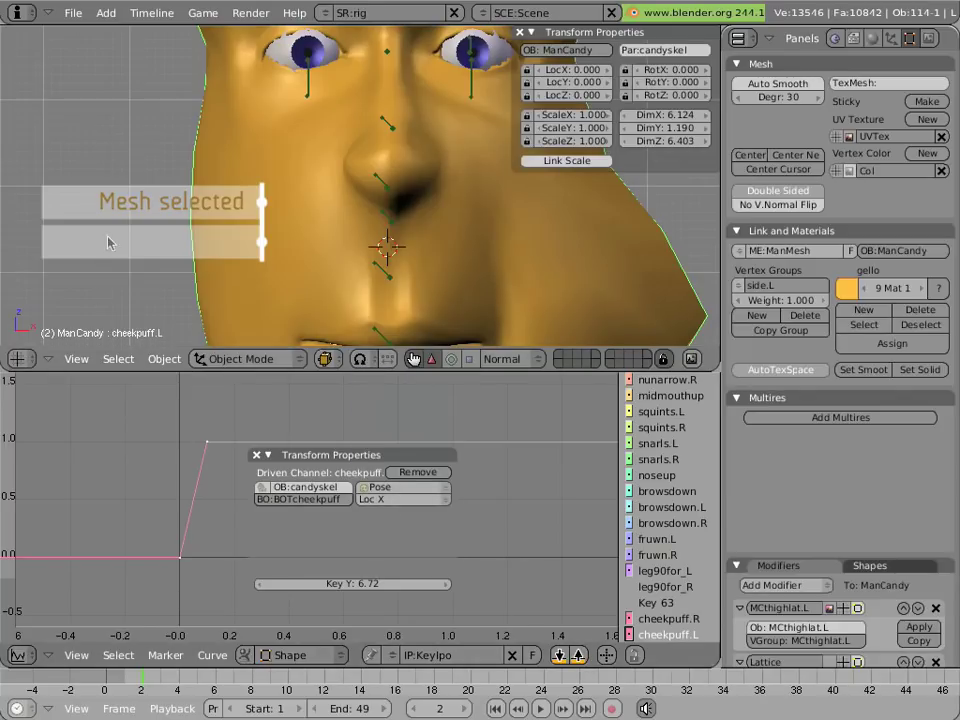
right_click(392, 188)
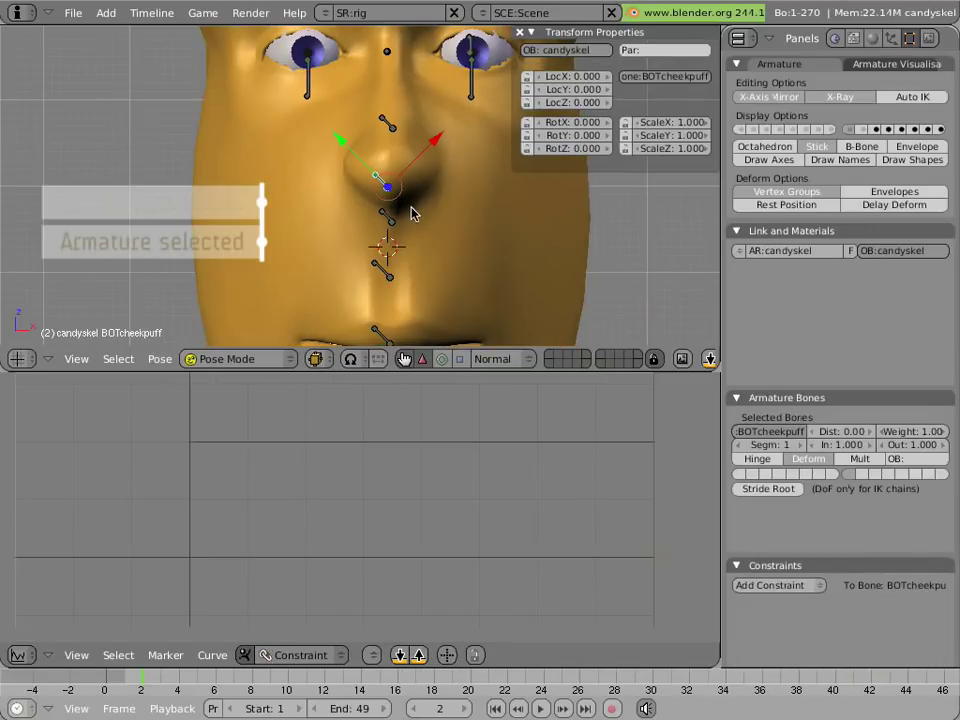
key(g)
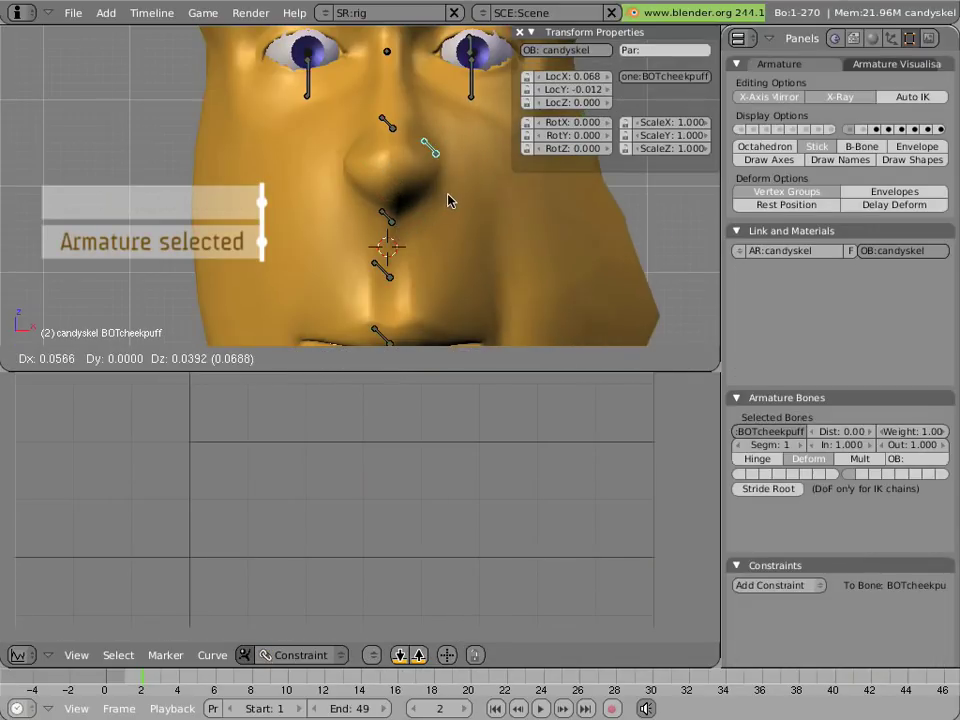
right_click(392, 182)
scroll(392, 214, down, 5)
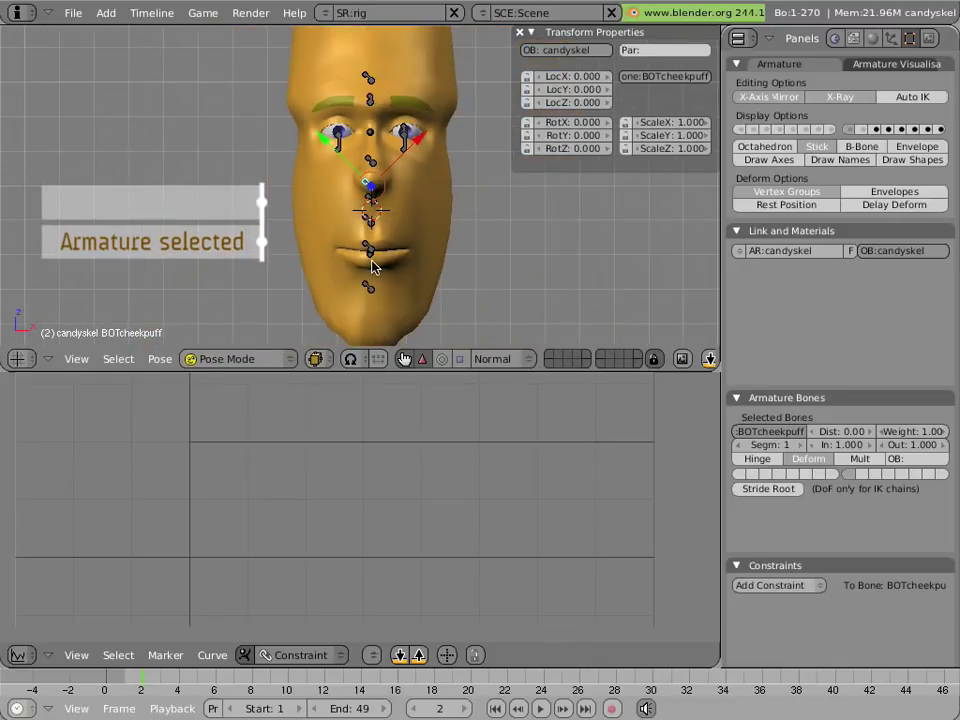
key(g)
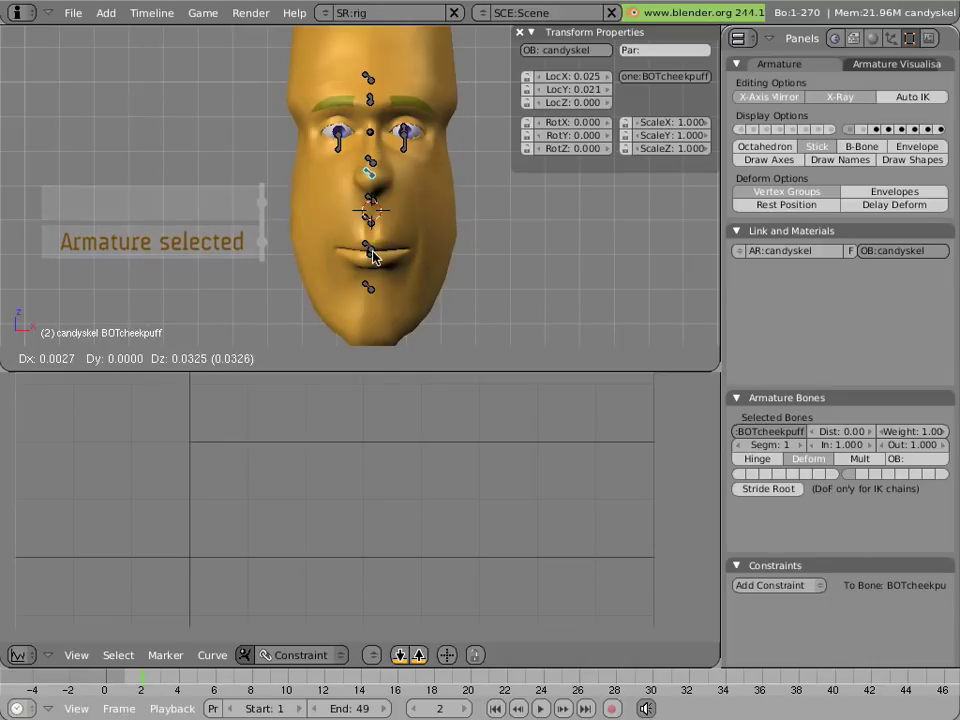
right_click(371, 256)
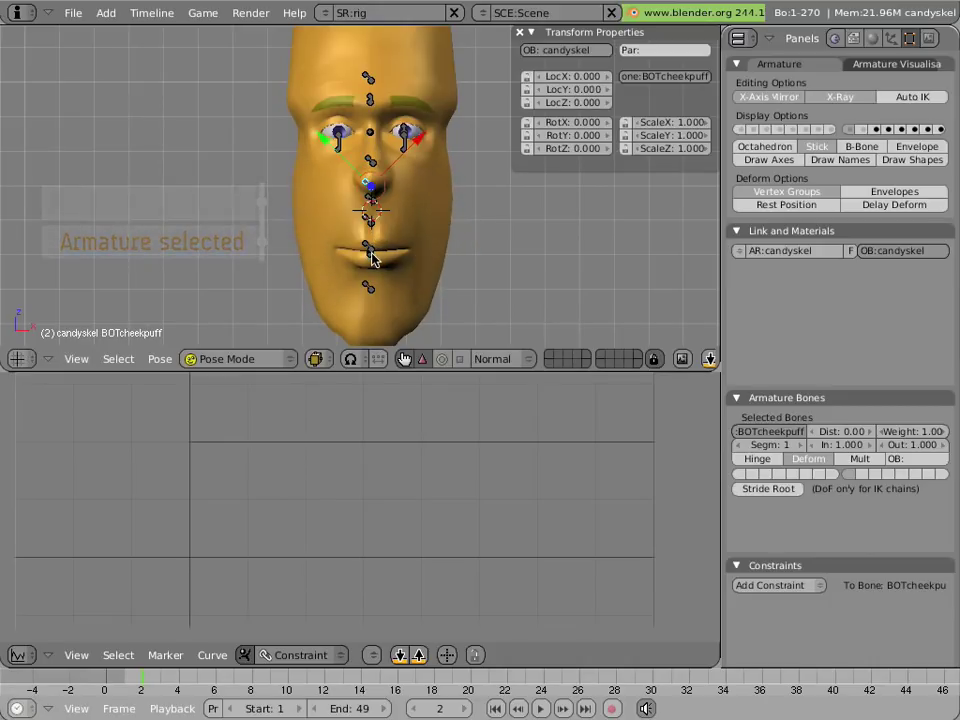
Display bones as custom shapes and inspect BOTsquint's MCBOTS shape
click(916, 160)
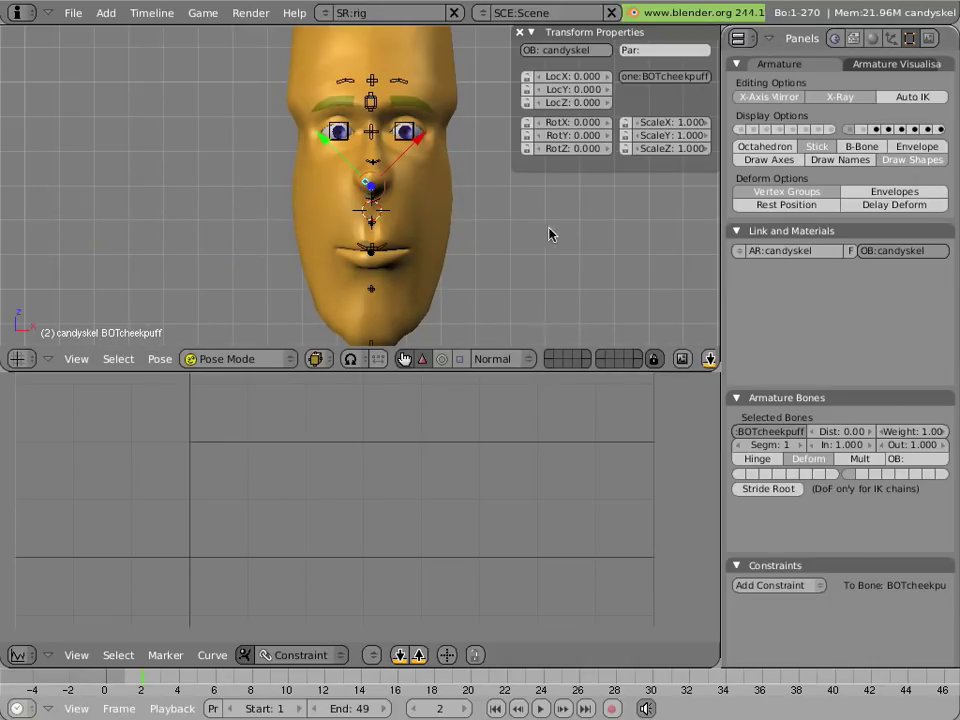
scroll(540, 231, up, 5)
scroll(538, 233, down, 3)
scroll(538, 233, up, 3)
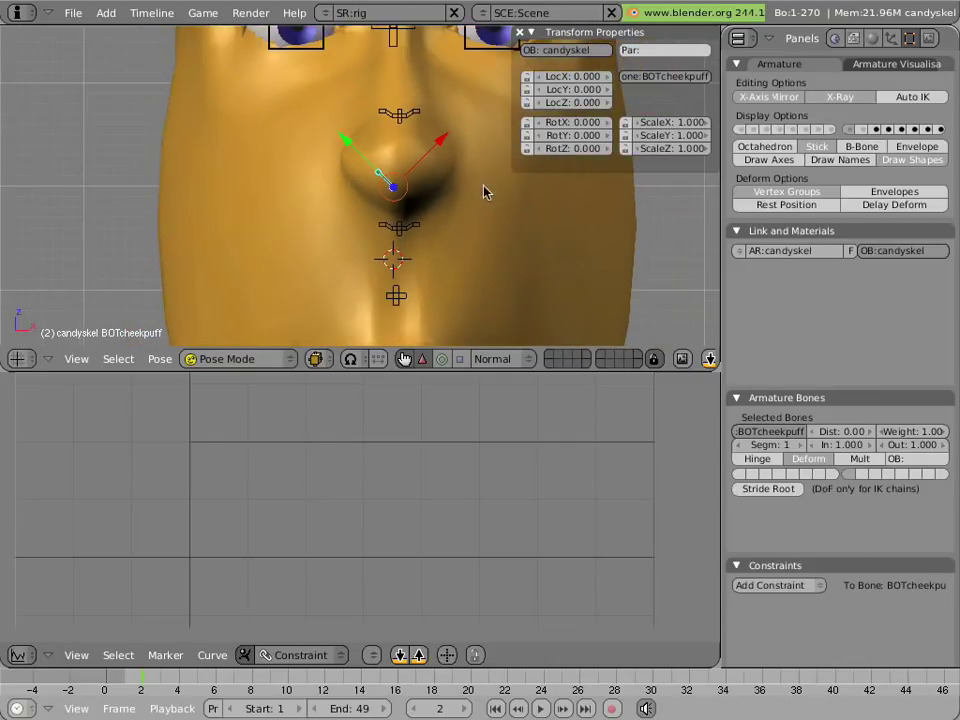
right_click(408, 117)
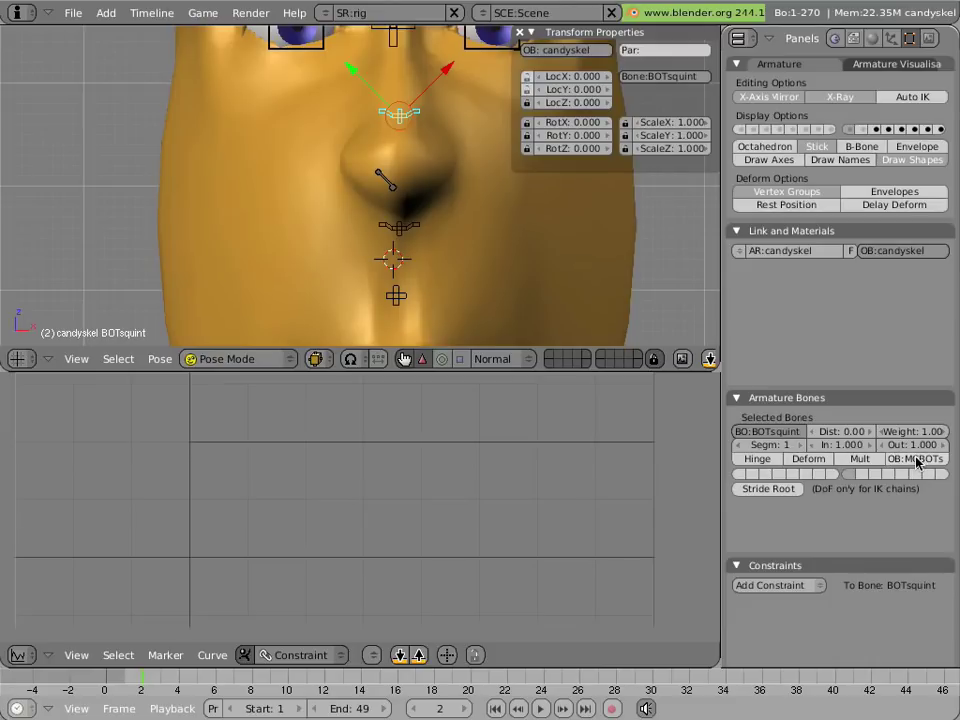
Test-move BOTcheekpuff with its MCBOTS shape twice, returning it to rest
right_click(390, 188)
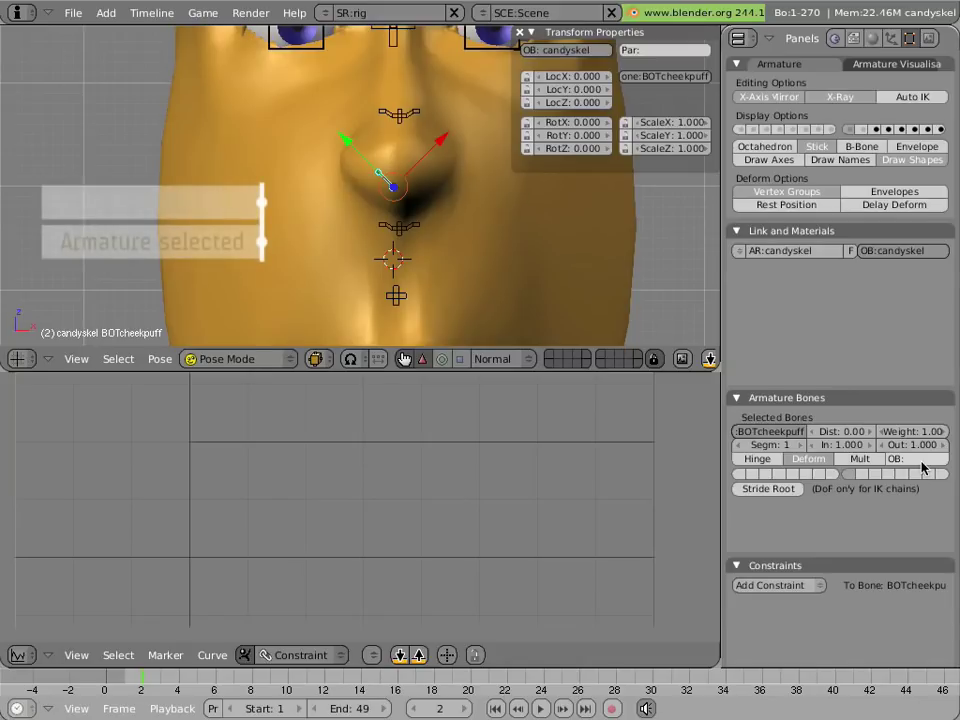
scroll(518, 285, down, 2)
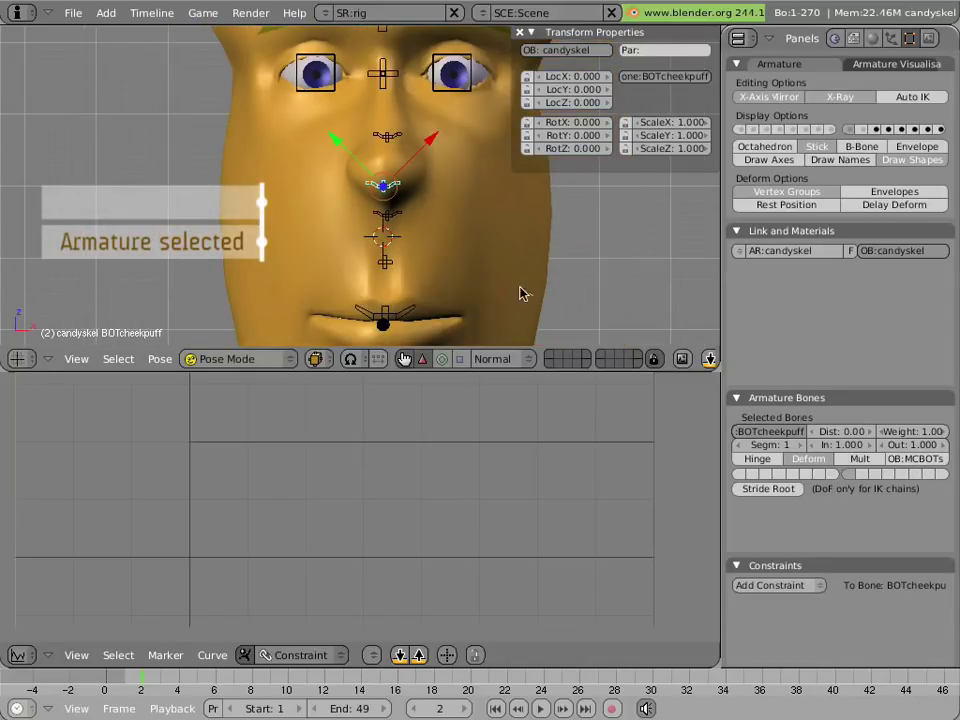
key(g)
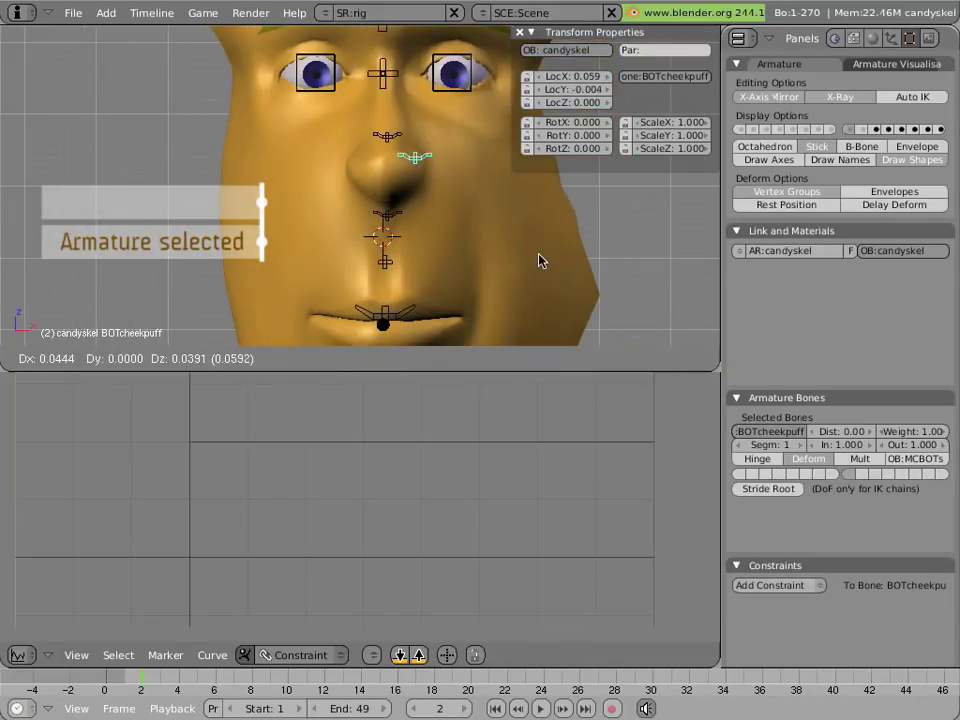
right_click(525, 268)
scroll(525, 270, down, 3)
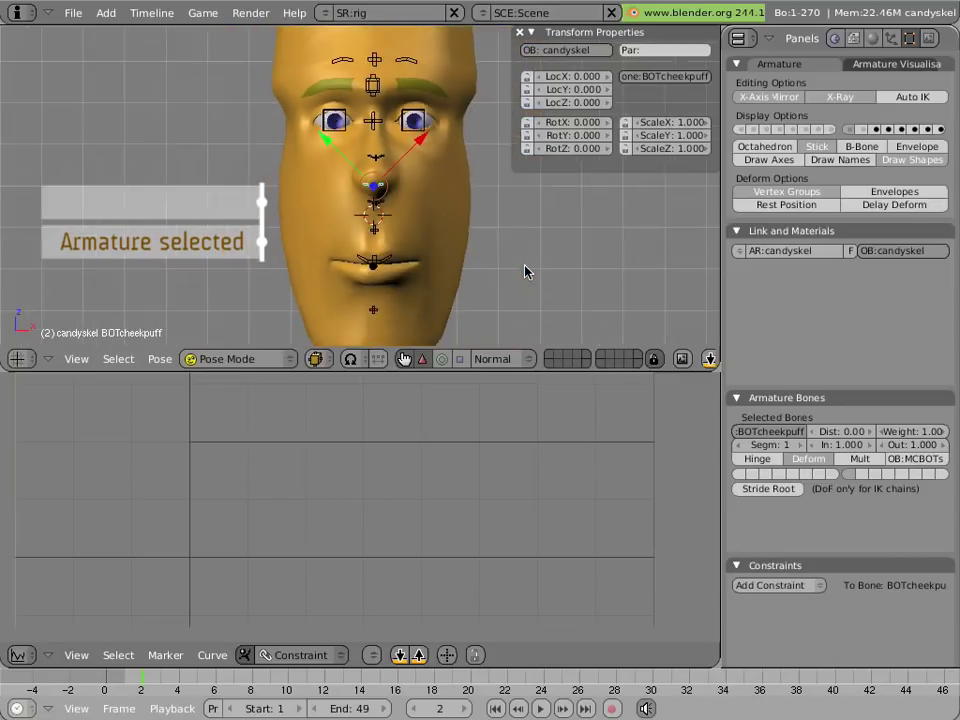
scroll(523, 270, up, 3)
scroll(523, 272, down, 2)
key(g)
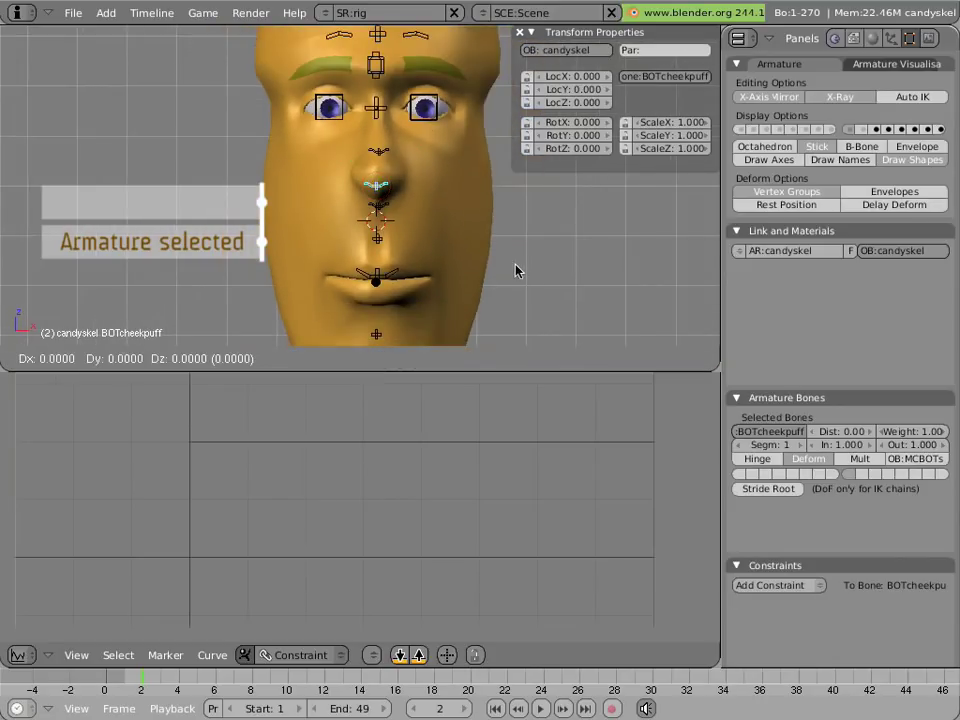
right_click(514, 268)
Add a Suzanne monkey mesh to the scene
key(space)
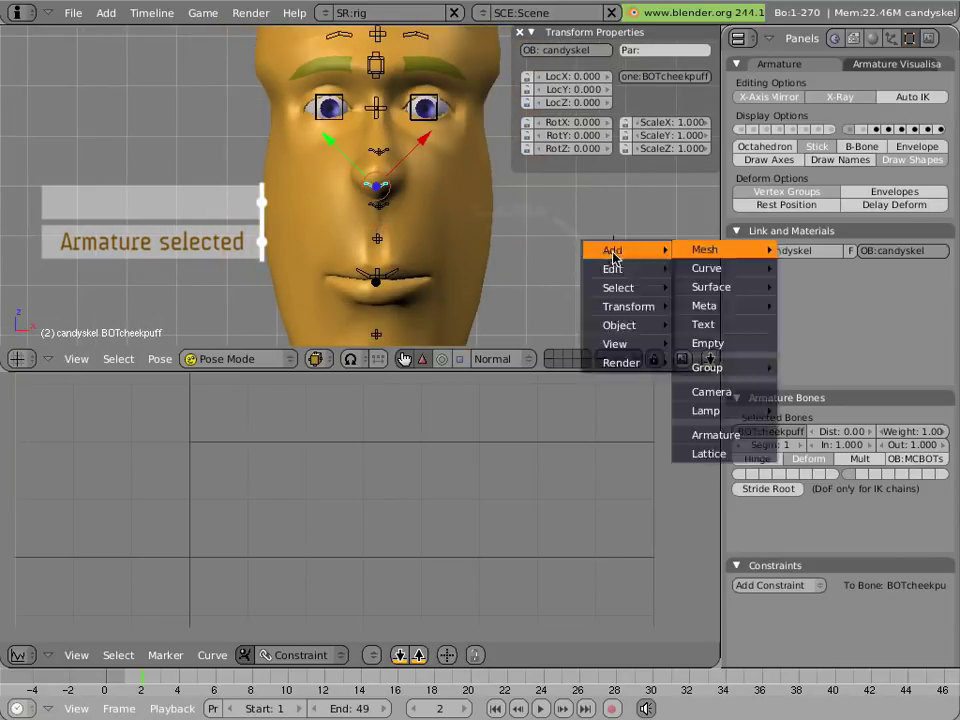
mouse_move(700, 252)
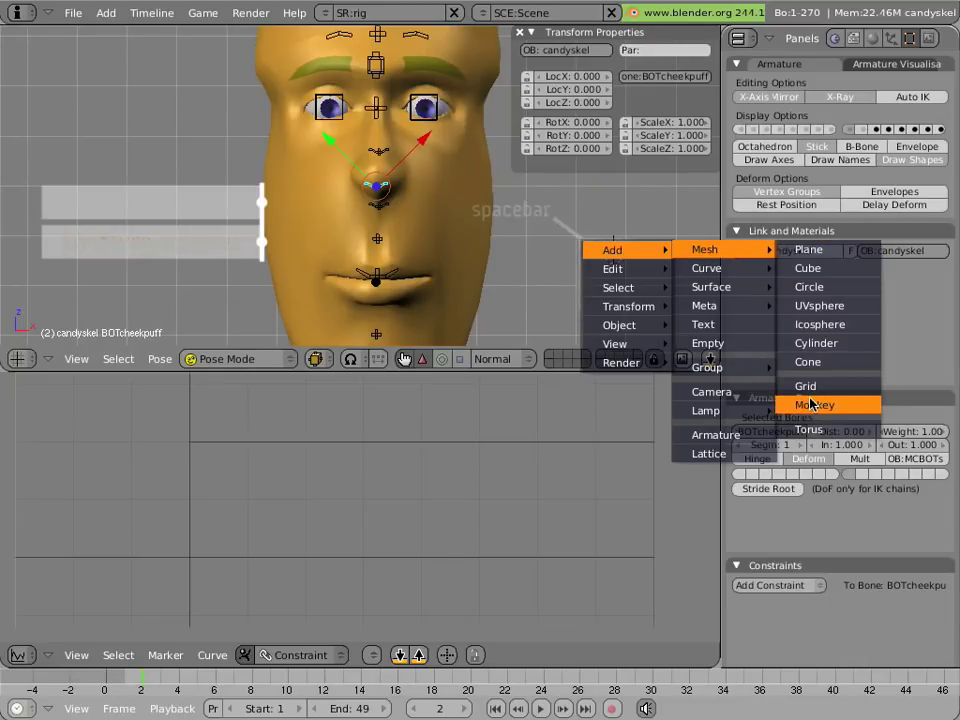
click(813, 405)
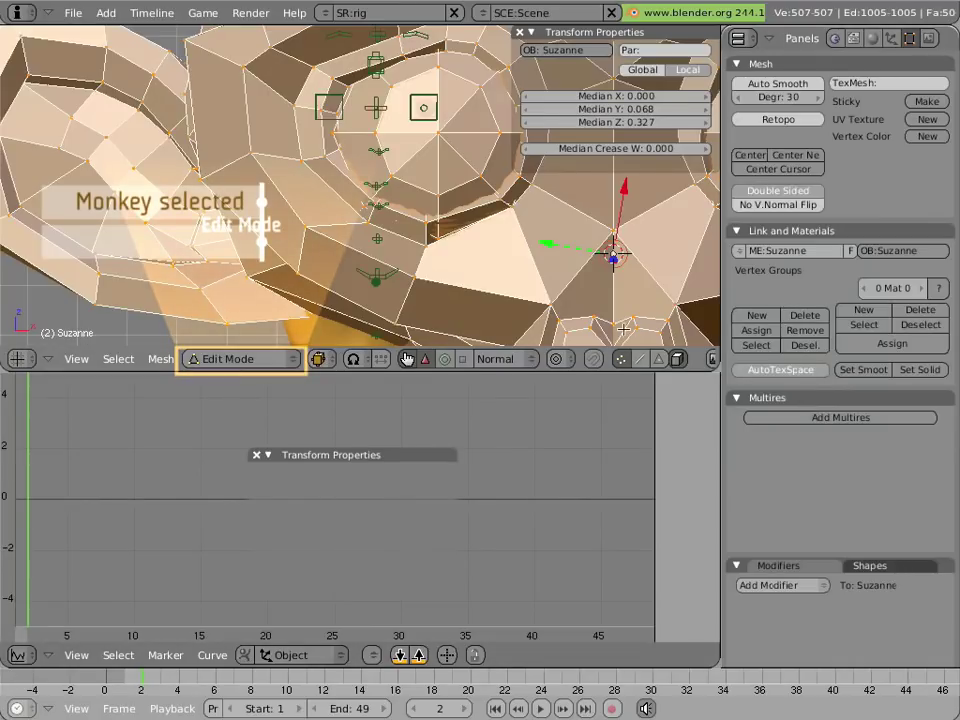
Shrink the monkey to about two-thirds size, leave Edit Mode and select BOTcheekpuff
right_click(614, 317)
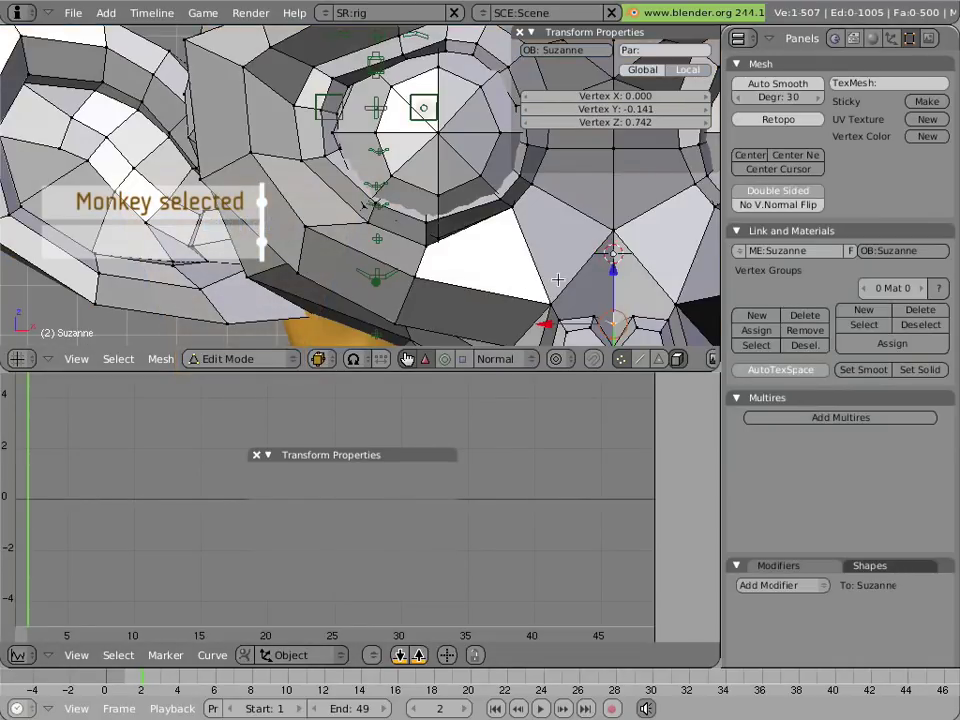
key(a)
key(a)
key(s)
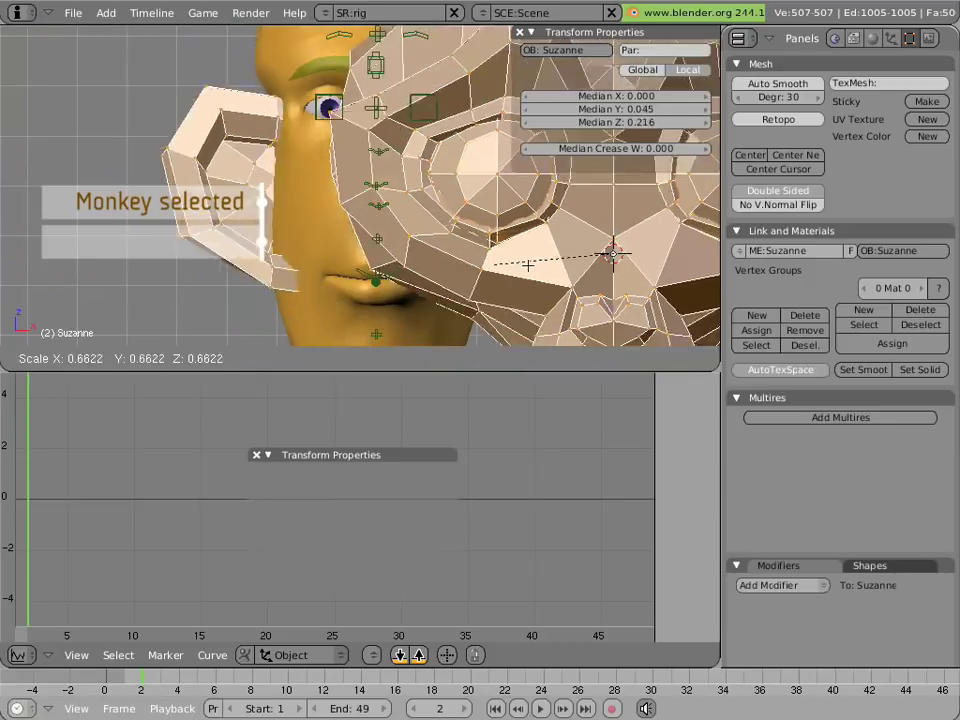
click(600, 265)
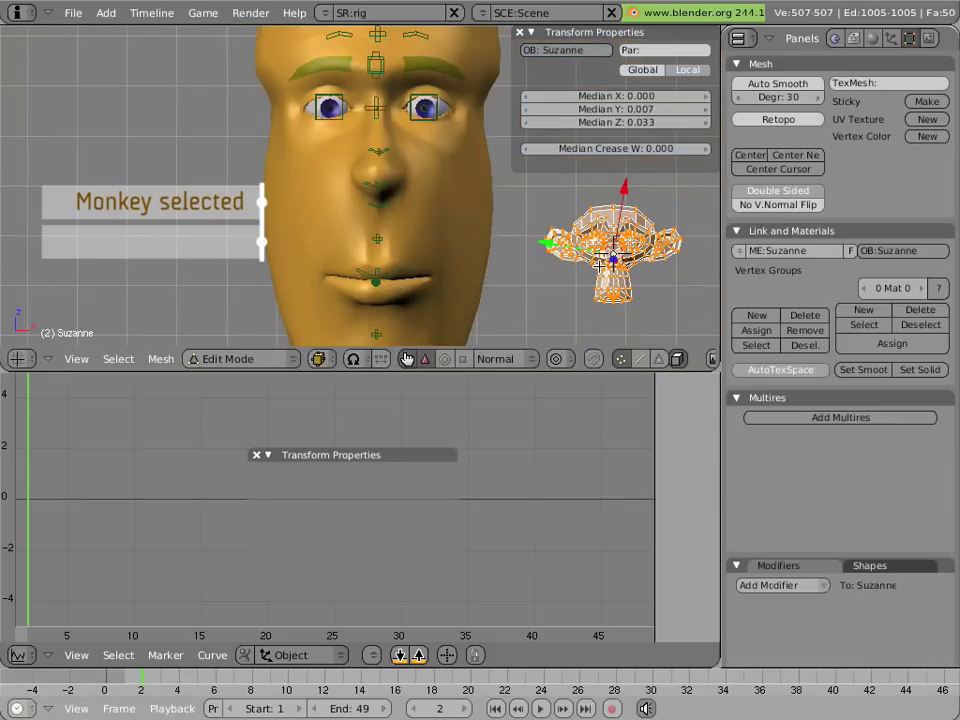
key(Tab)
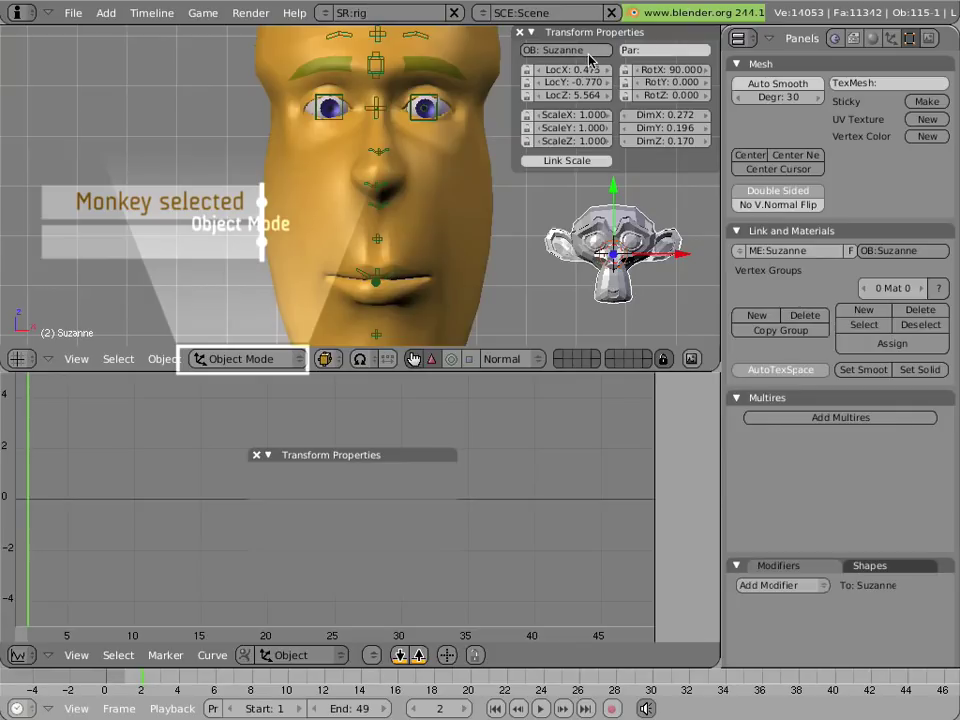
right_click(388, 191)
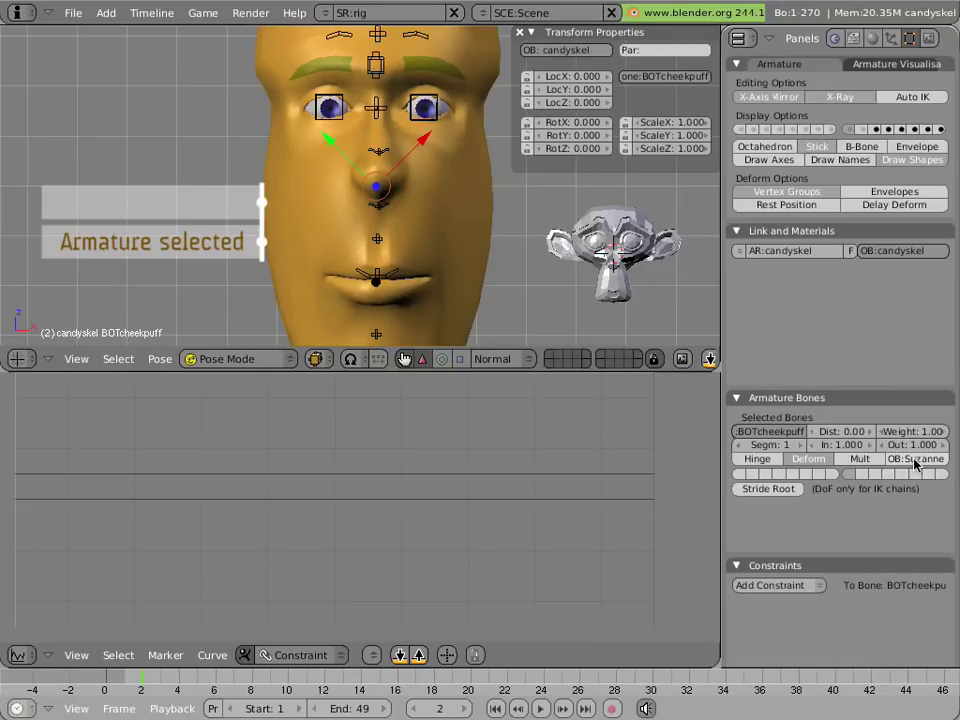
Select Suzanne and enlarge its mesh about threefold to 1.681 × 1.210 × 1.047
scroll(484, 274, up, 5)
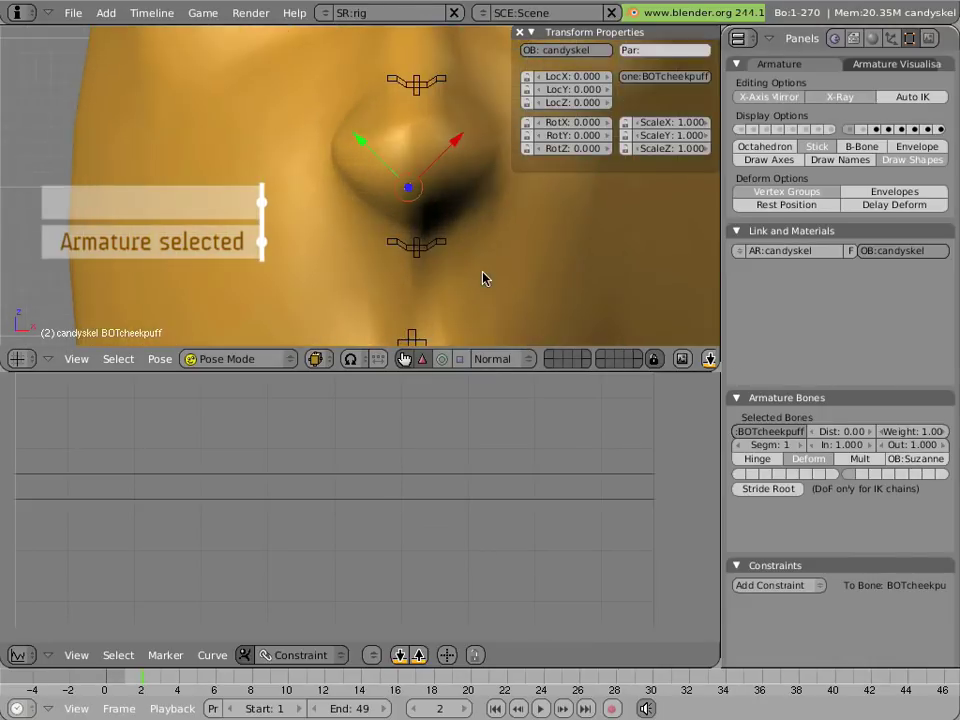
scroll(484, 274, down, 6)
key(Tab)
key(Tab)
right_click(579, 262)
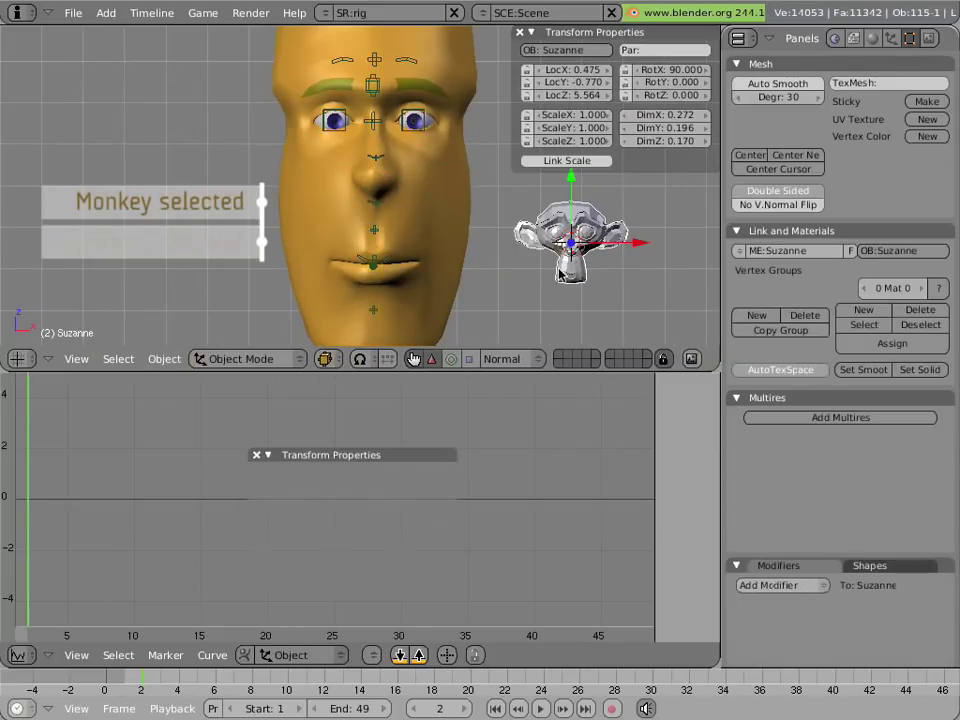
scroll(537, 274, down, 3)
key(Tab)
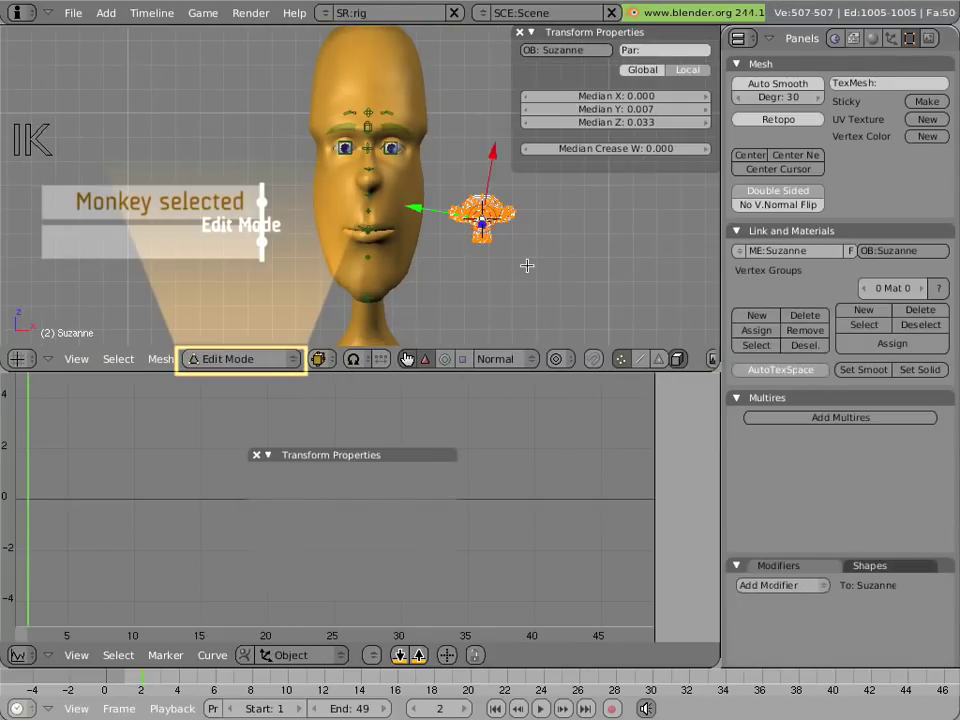
key(s)
click(705, 362)
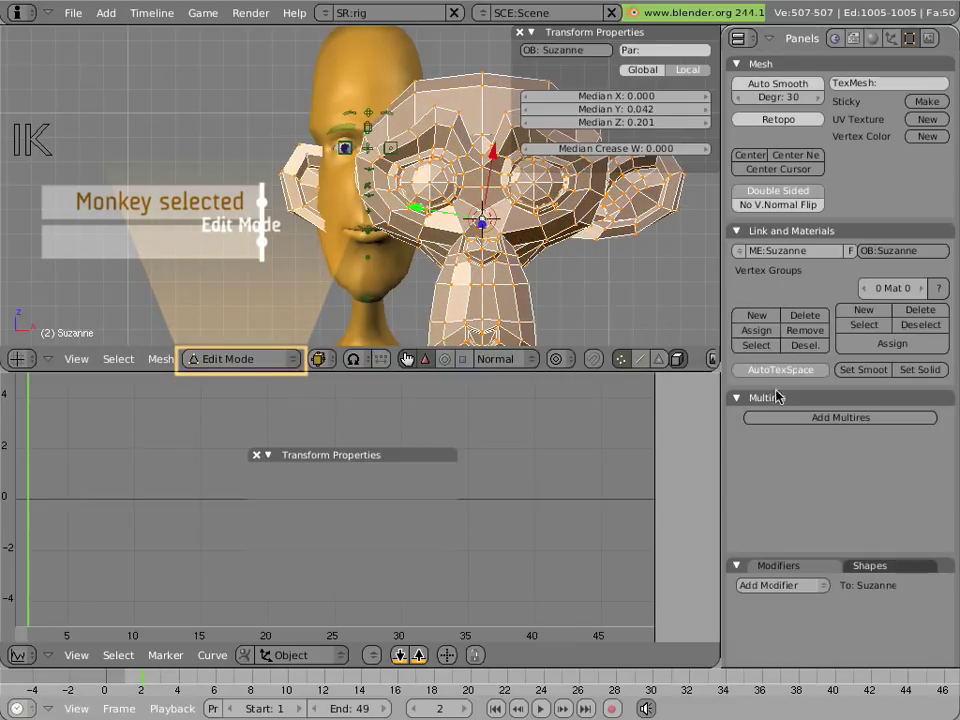
Move the Suzanne object right to LocX 1.407 and reselect BOTcheekpuff
key(Tab)
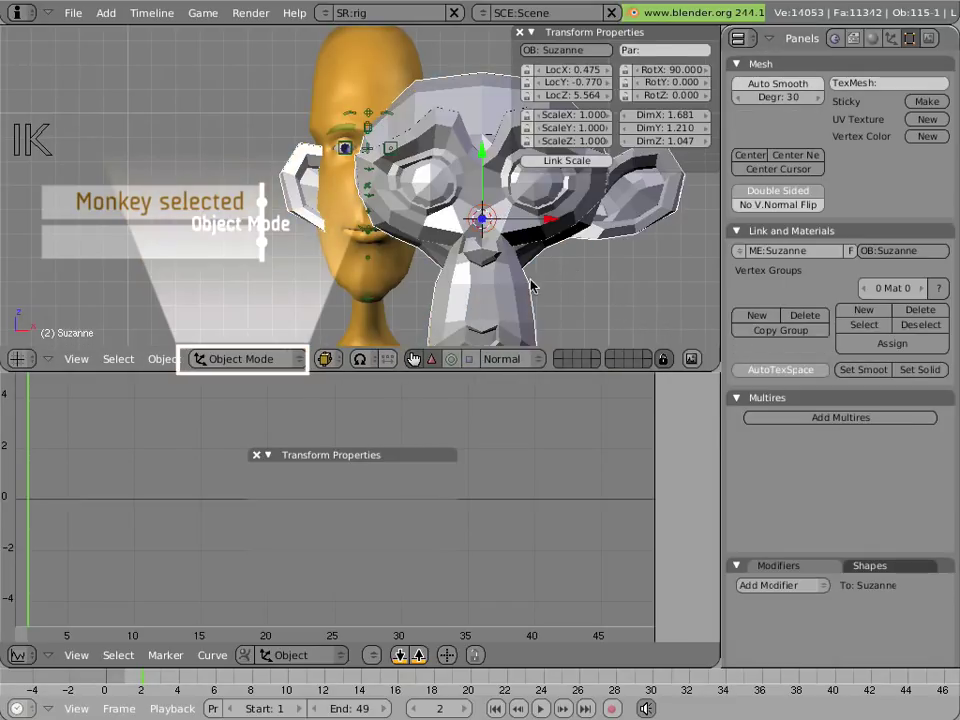
key(g)
click(642, 258)
scroll(377, 208, up, 5)
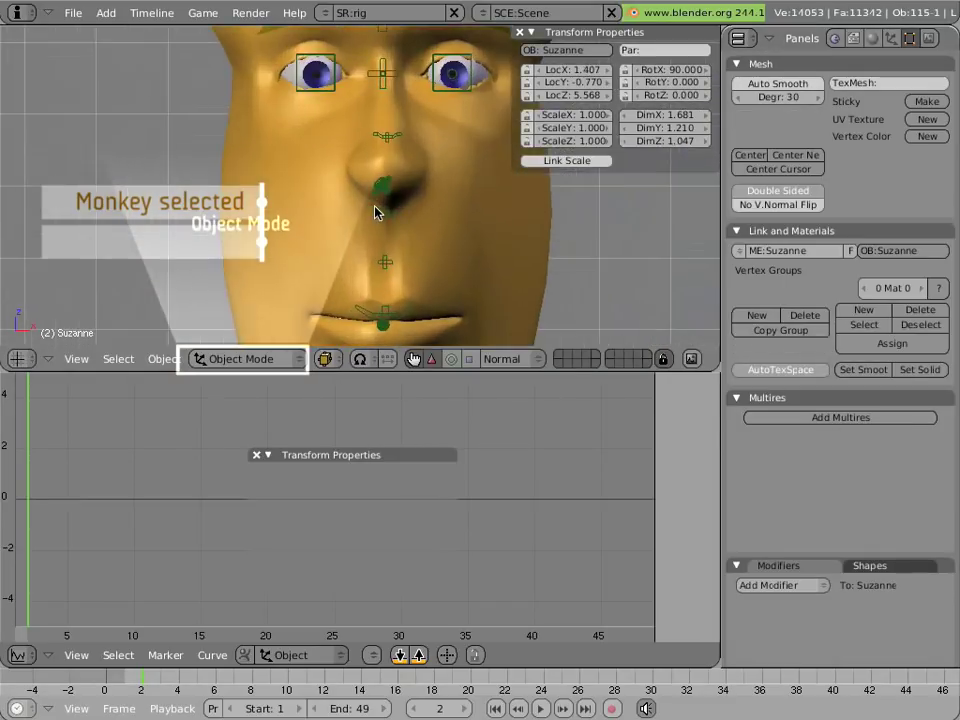
right_click(416, 205)
scroll(420, 207, down, 6)
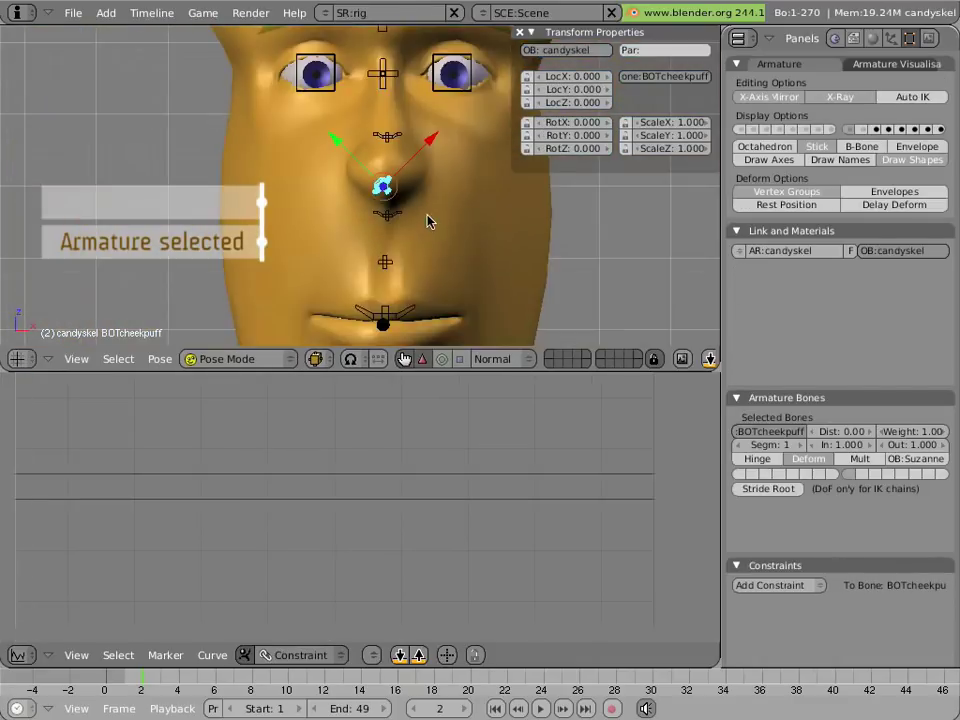
Rotate the Suzanne mesh 45 degrees in Edit Mode
right_click(497, 218)
key(Tab)
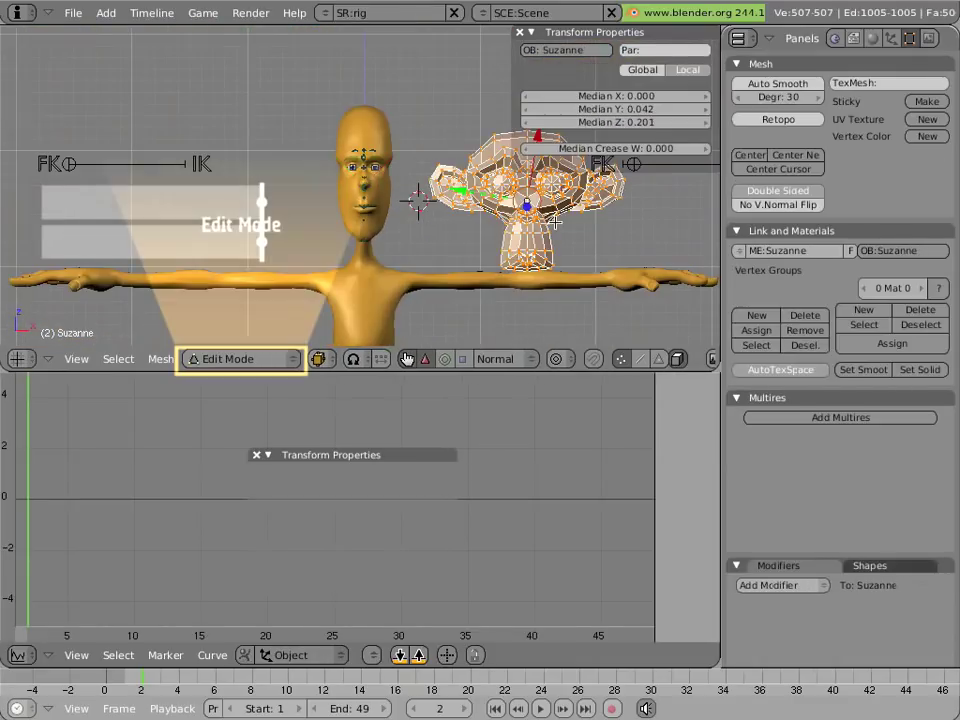
key(r)
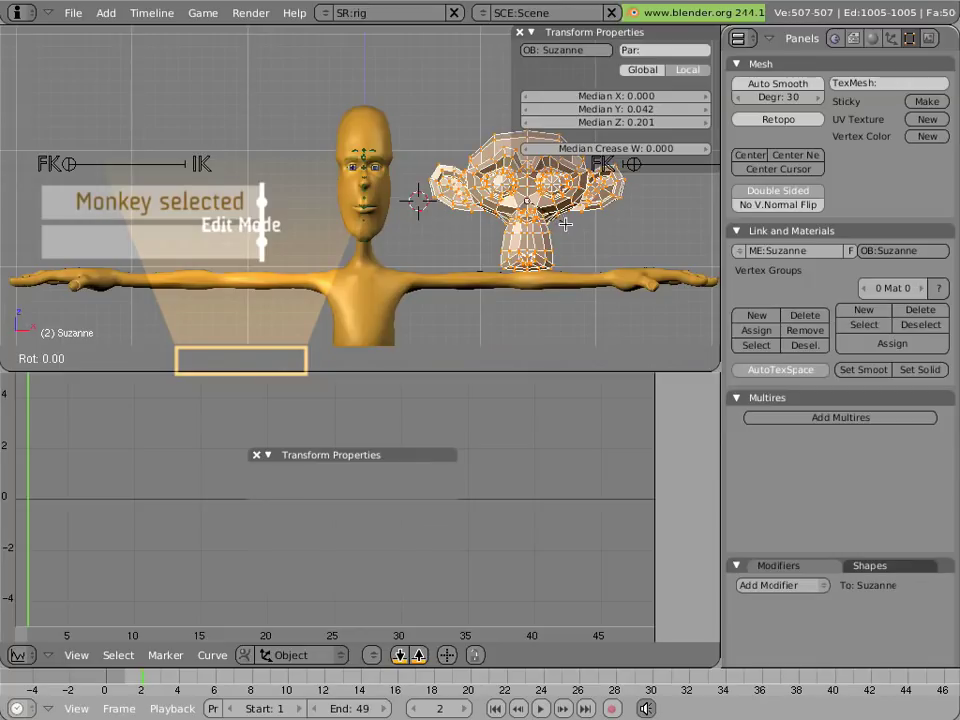
key(Escape)
scroll(793, 454, down, 8)
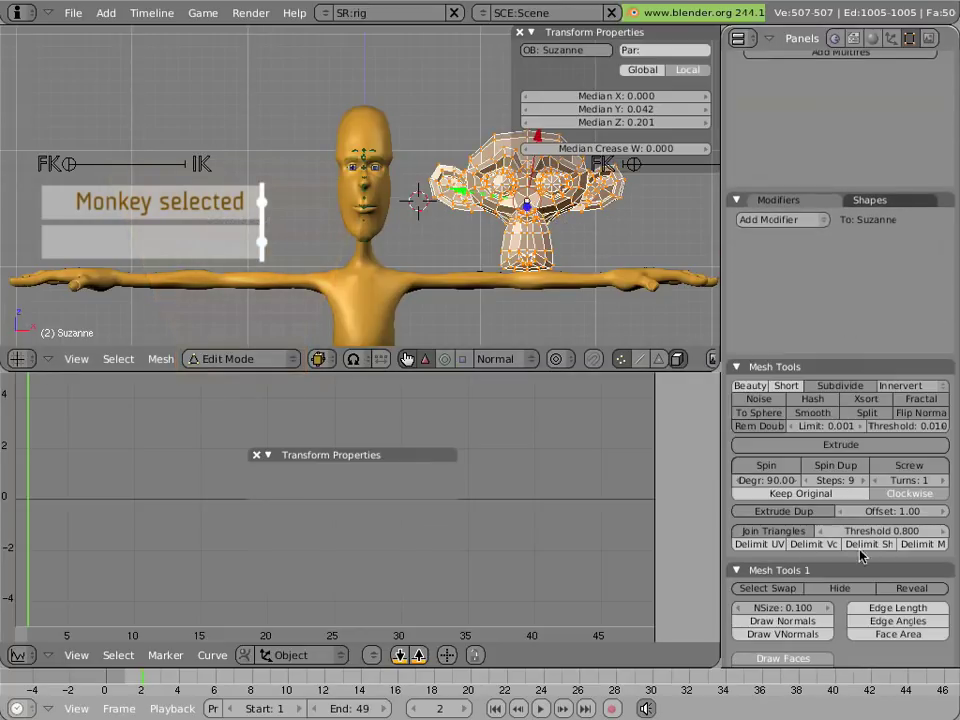
scroll(887, 624, down, 4)
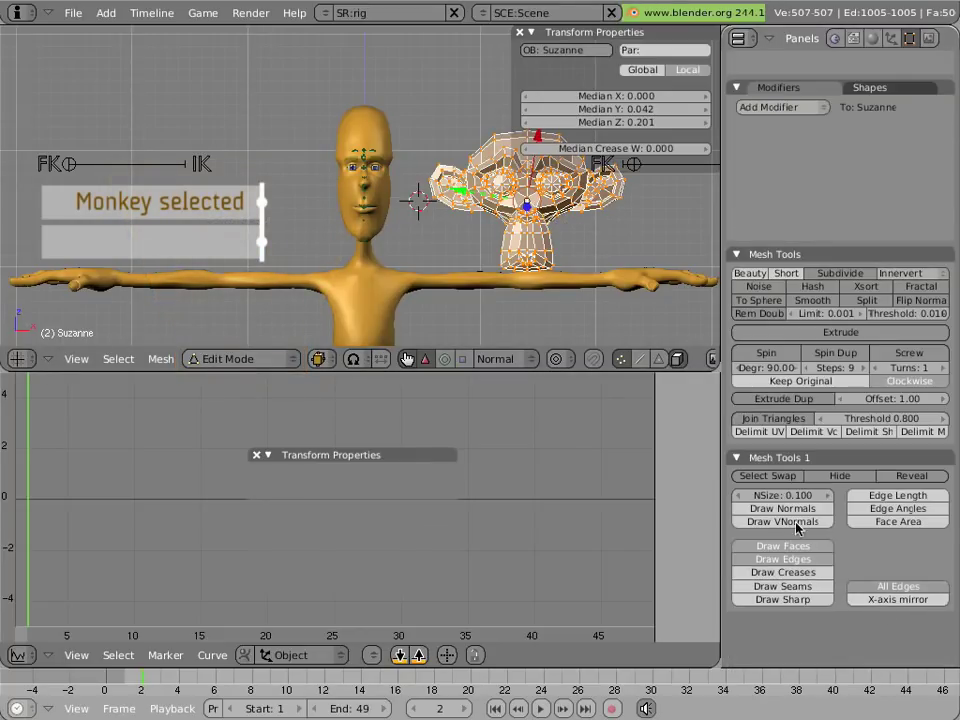
key(r)
key(Escape)
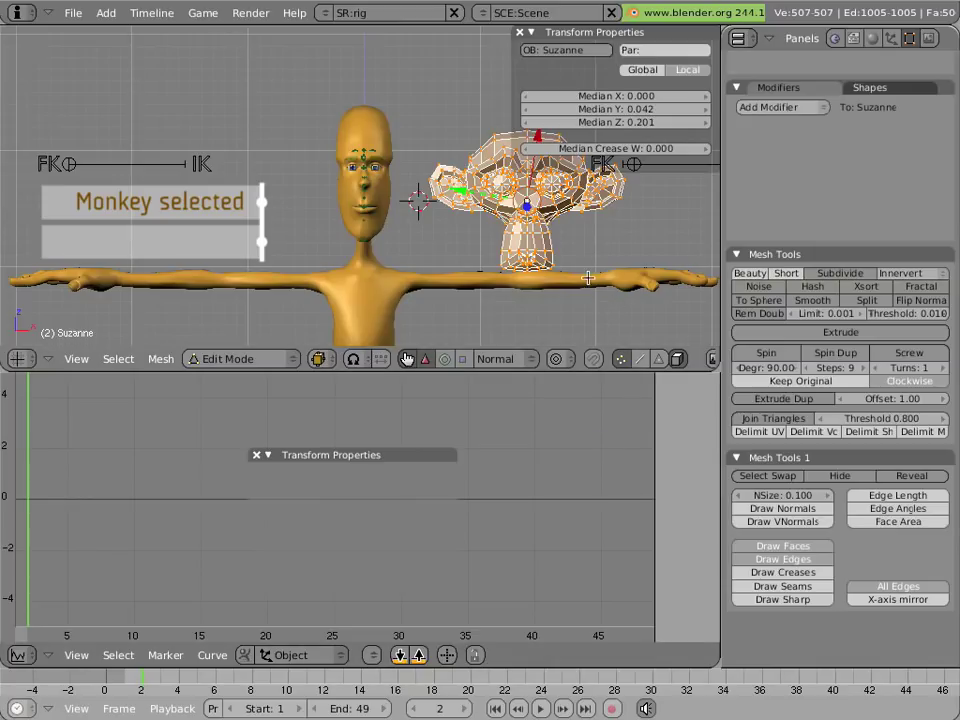
key(r)
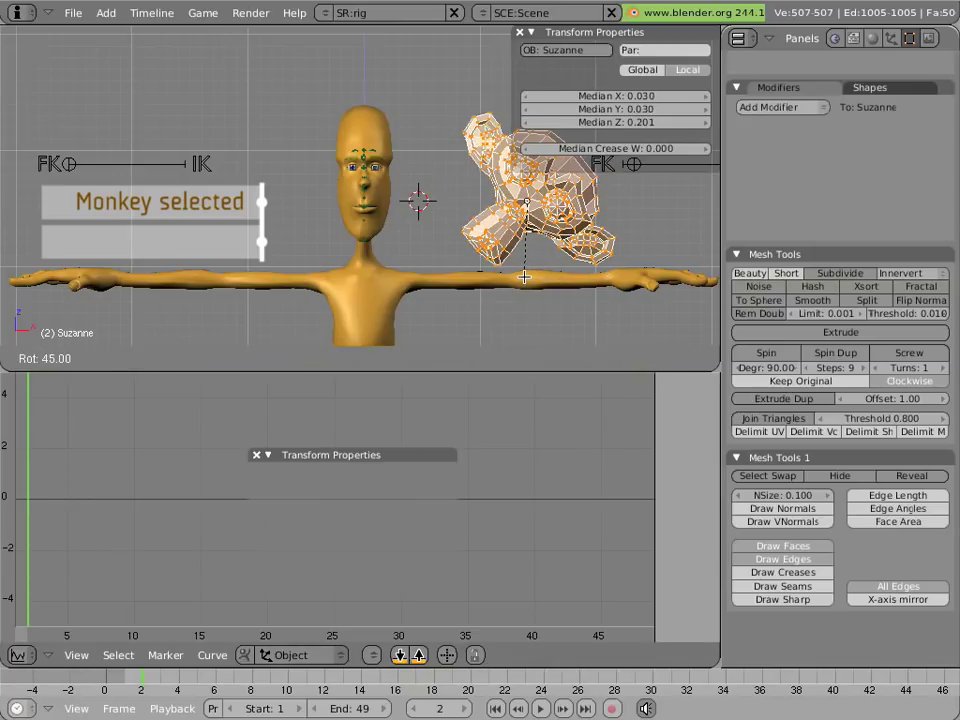
click(522, 277)
Return Suzanne to Object Mode
key(Tab)
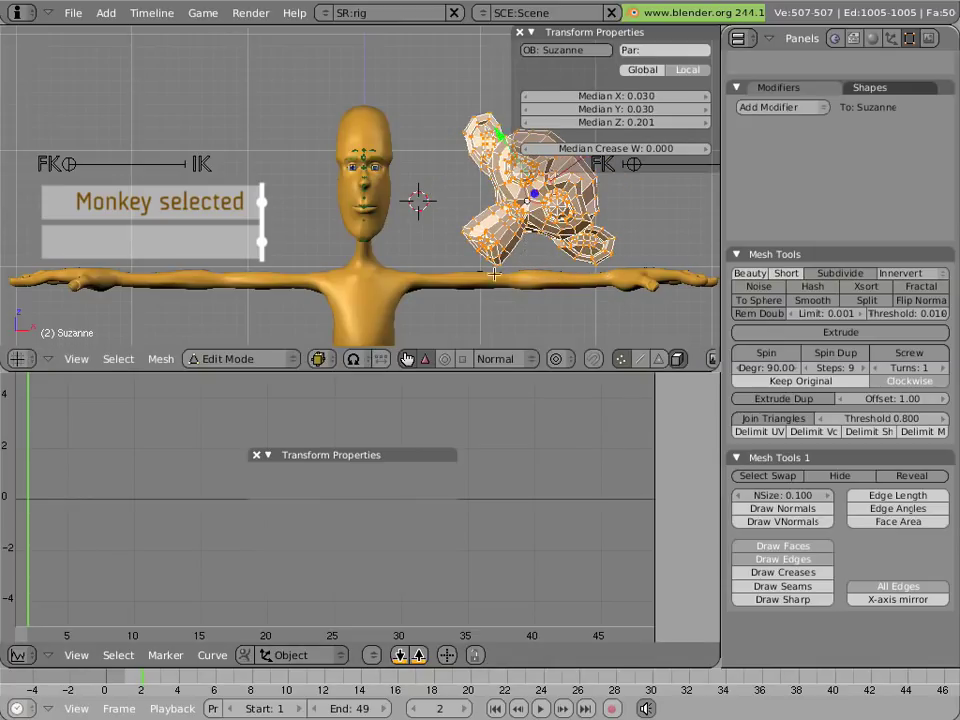
scroll(392, 216, up, 8)
scroll(465, 209, down, 7)
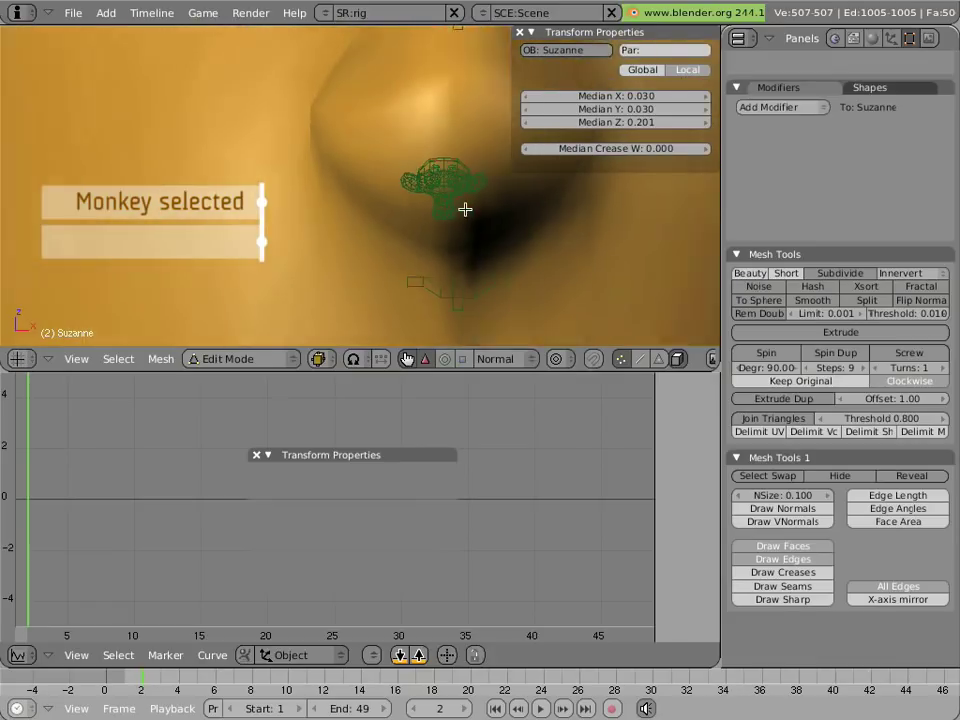
key(Tab)
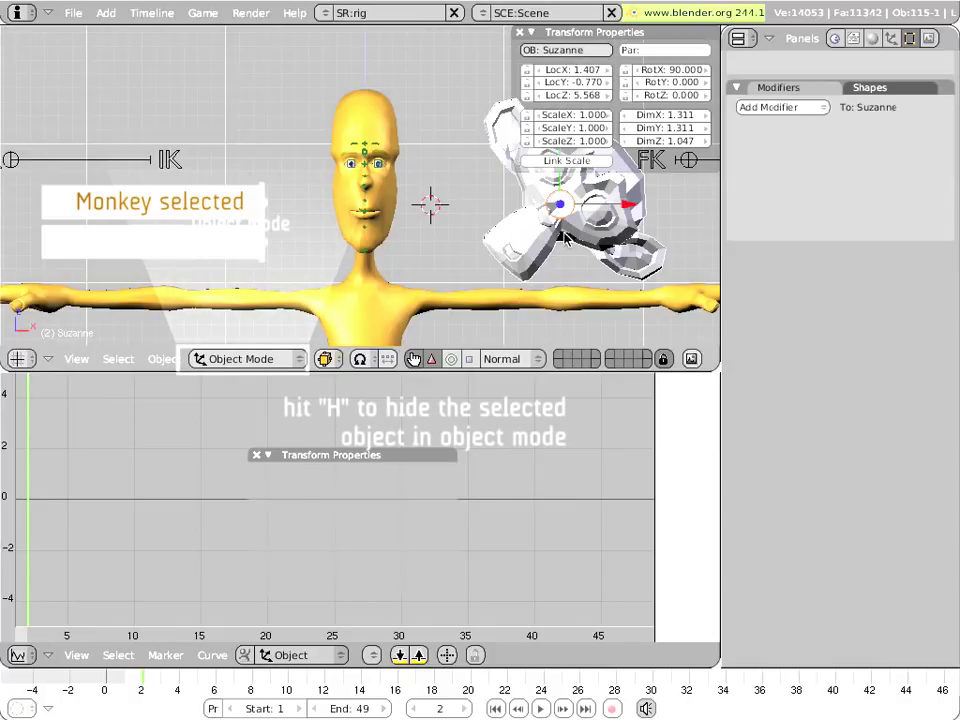
Hide Suzanne, then select BOTcheekpuff and start moving it to test the cheek
key(h)
scroll(392, 229, up, 6)
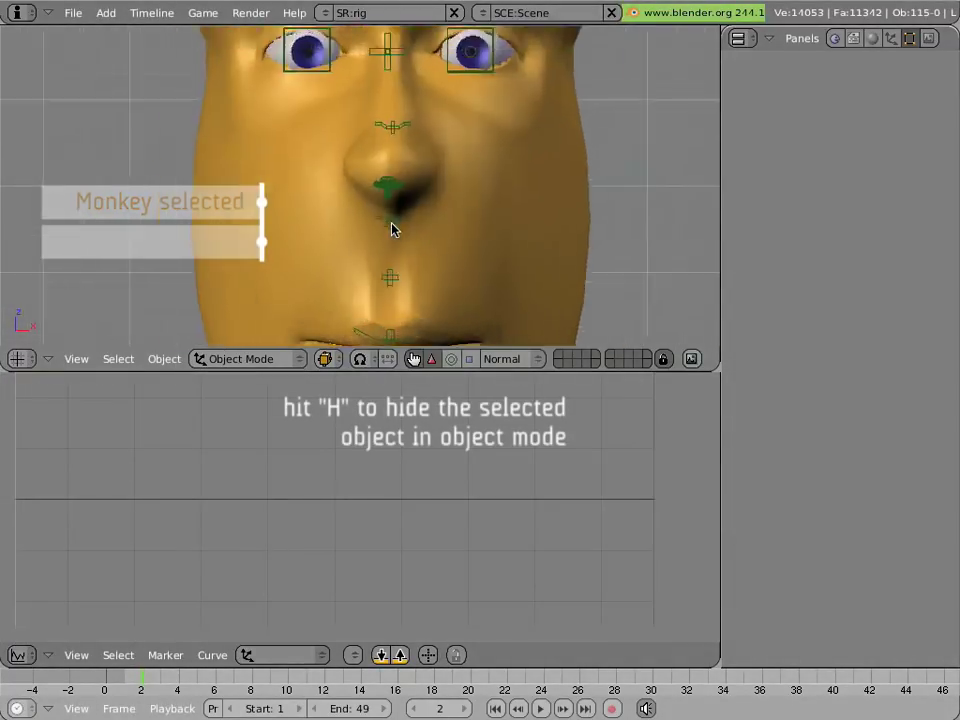
right_click(405, 213)
scroll(430, 250, down, 3)
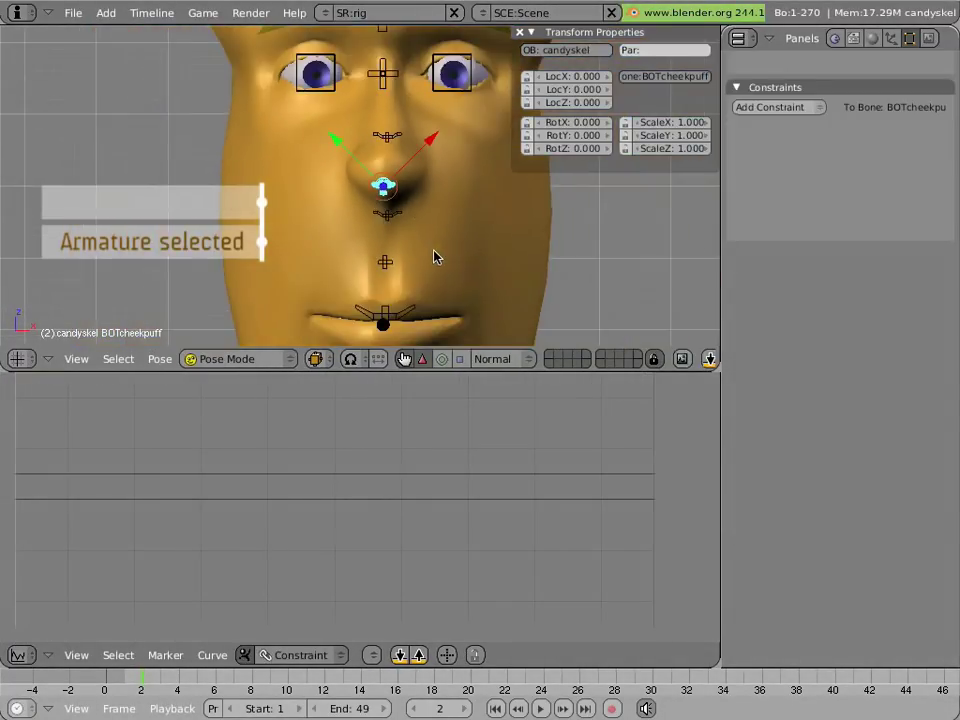
scroll(433, 259, up, 5)
scroll(489, 283, down, 7)
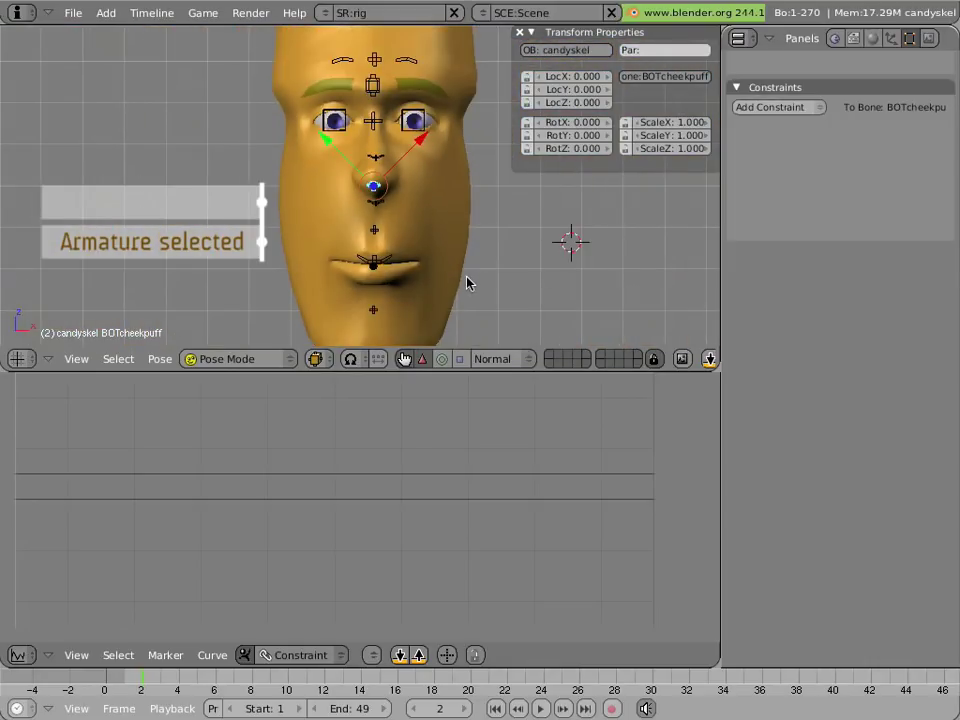
key(g)
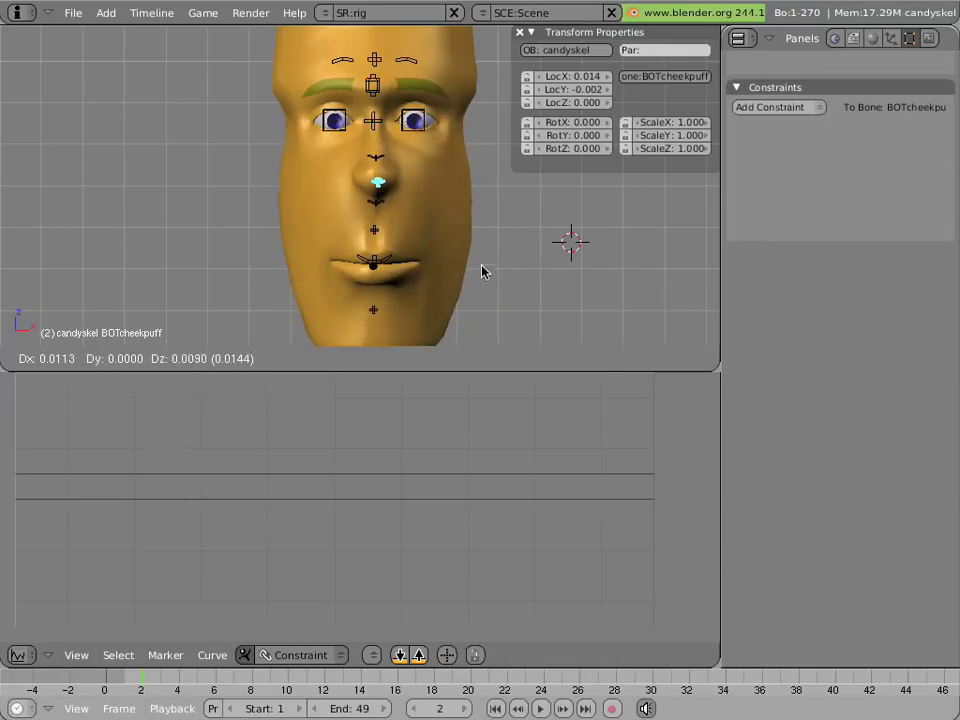
Lock BOTcheekpuff's Z location and rotation axes, then move it to puff both cheeks
key(Escape)
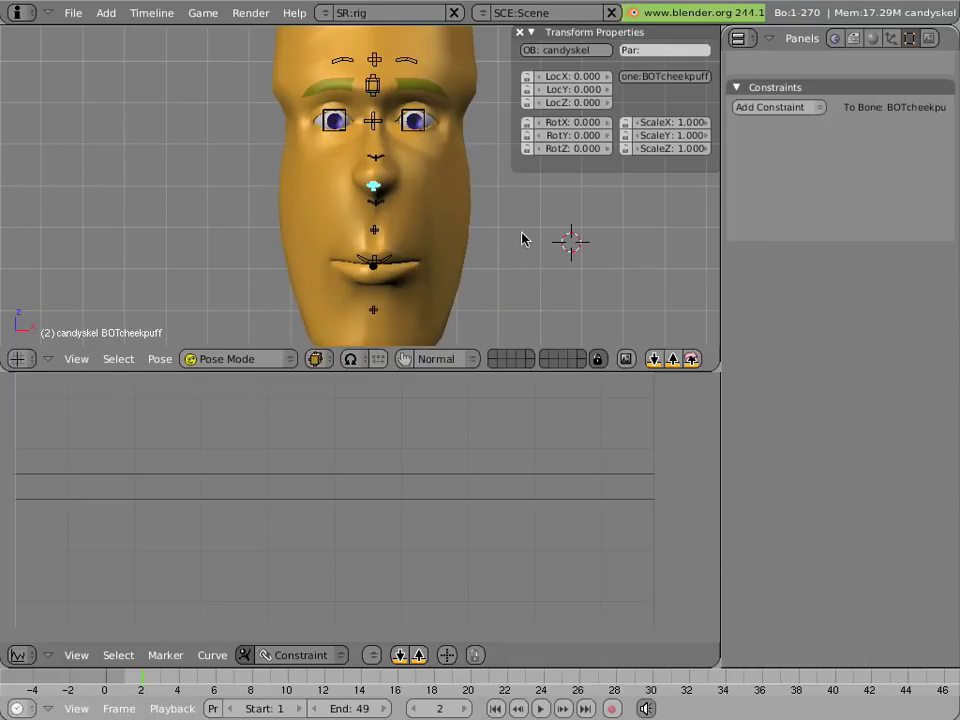
click(526, 102)
click(527, 135)
click(527, 148)
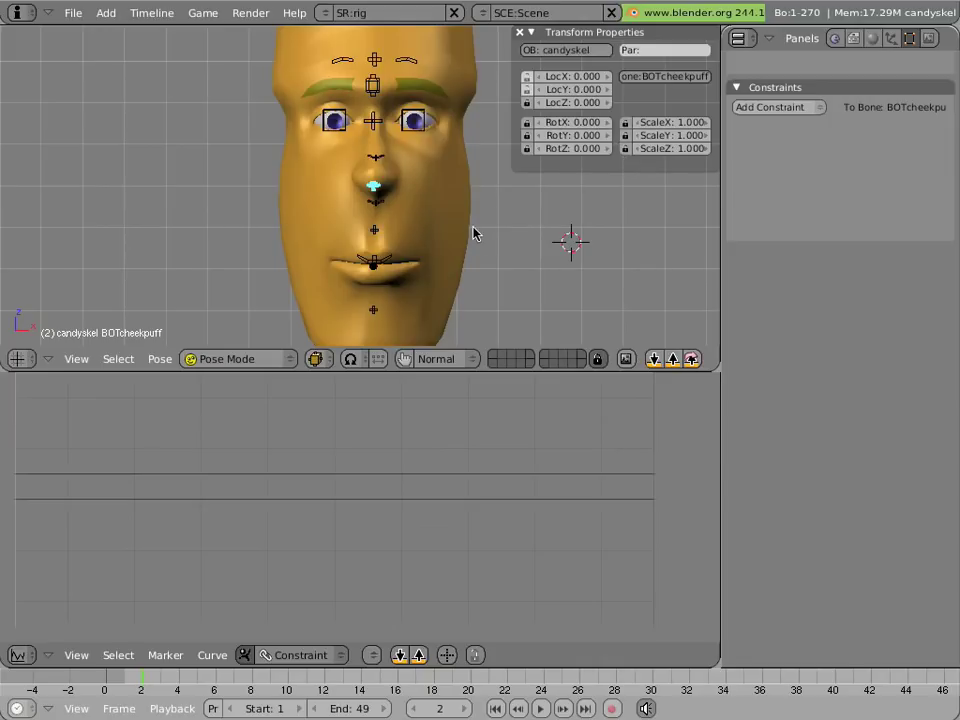
key(g)
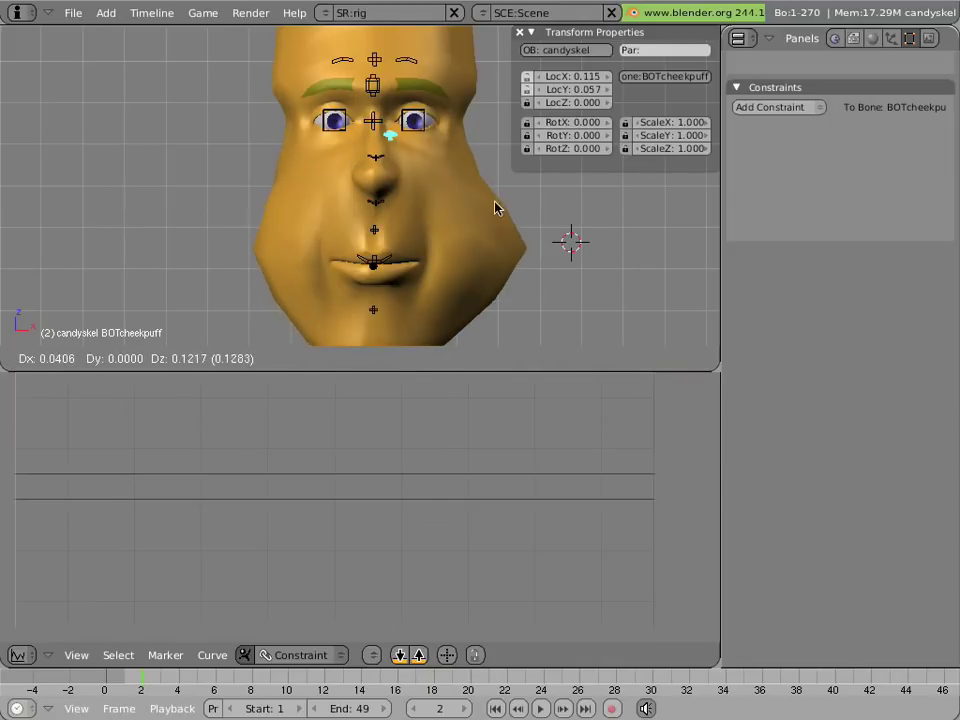